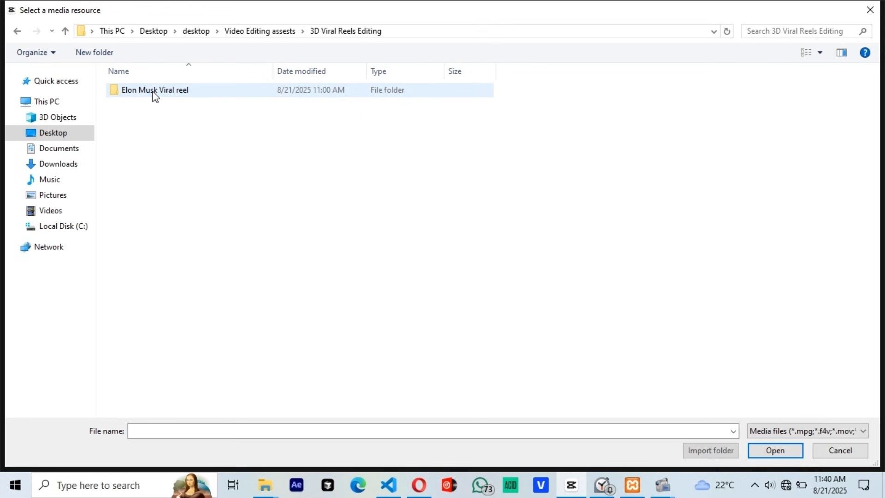
Step: Import all media files from the Elon Musk Viral reel folder into the project
double_click(148, 93)
left_click_drag(828, 229, 101, 138)
left_click(775, 451)
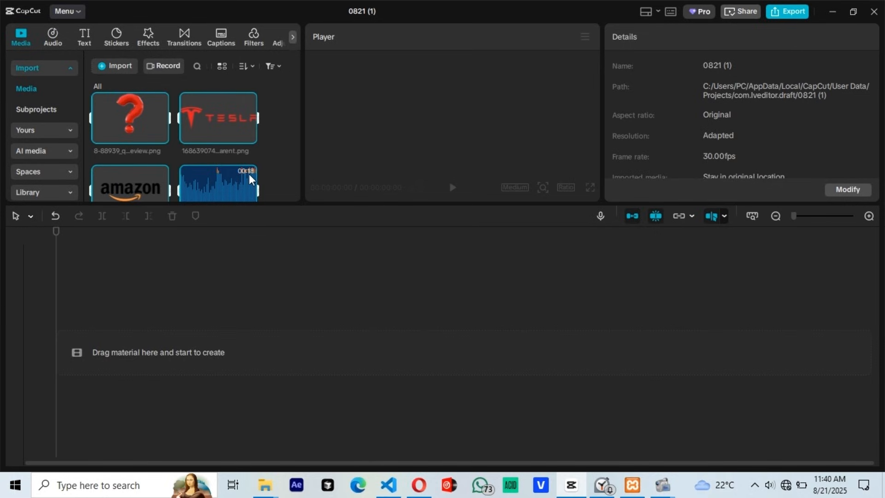
Step: Place Team first, profits later.mp4 on the timeline, turn off the main track magnet, and shift the clip to start at about 58 seconds
scroll(247, 143, "down", 5)
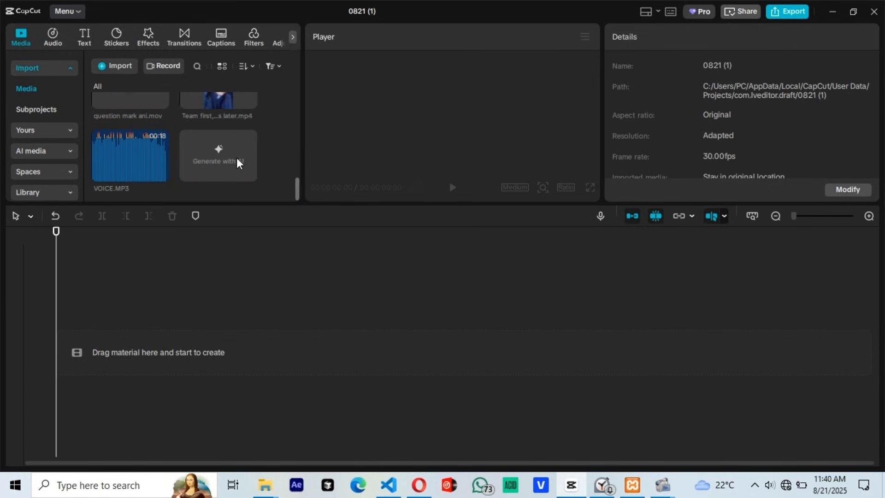
scroll(192, 163, "up", 1)
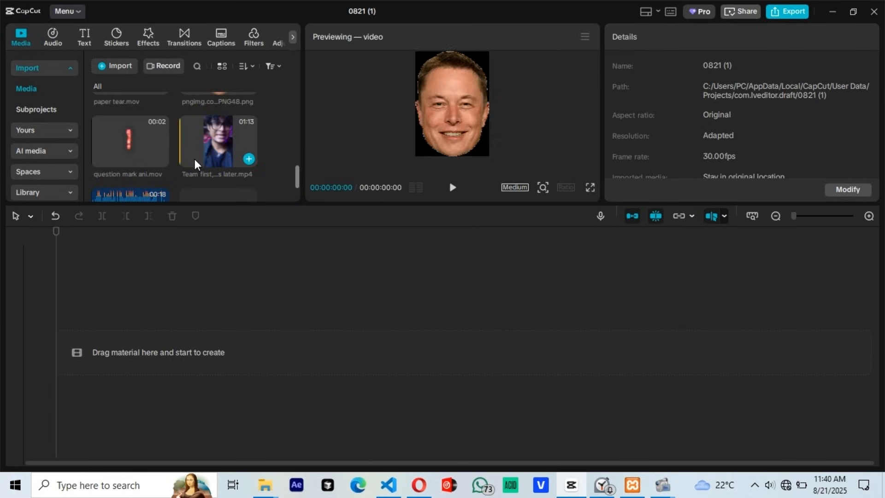
left_click_drag(213, 171, 256, 362)
left_click_drag(255, 326, 253, 363)
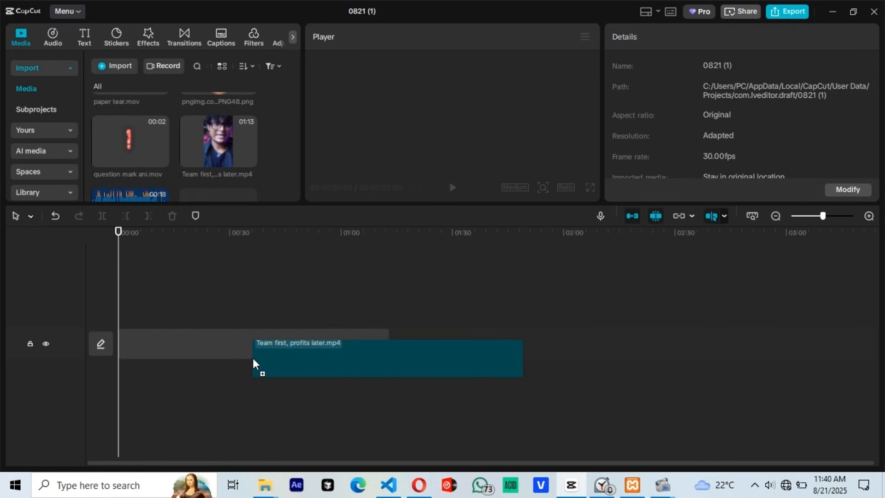
left_click_drag(255, 326, 257, 326)
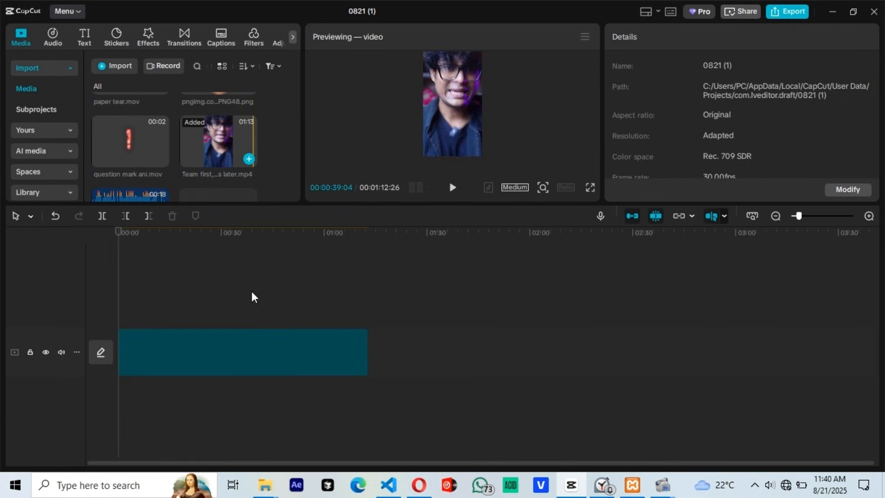
left_click(632, 220)
left_click_drag(272, 364, 370, 349)
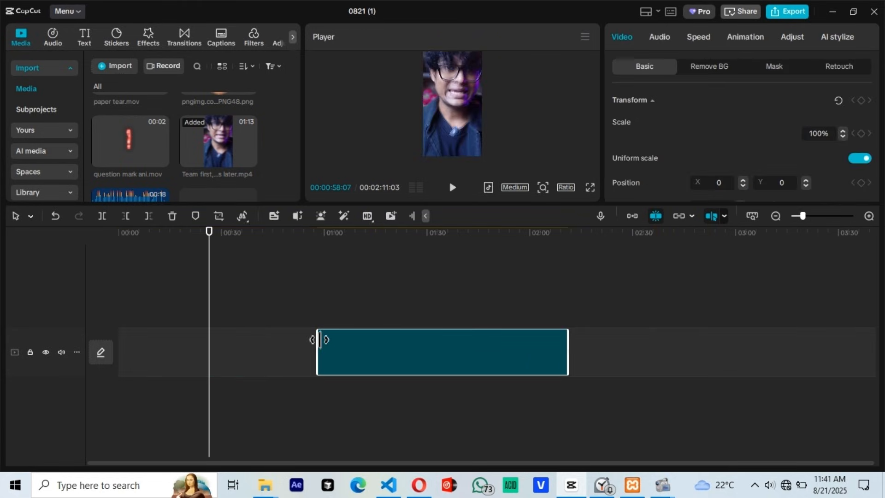
Step: Add a default text clip in the empty stretch near the timeline's start and lengthen it to about 13 seconds
scroll(187, 171, "down", 5)
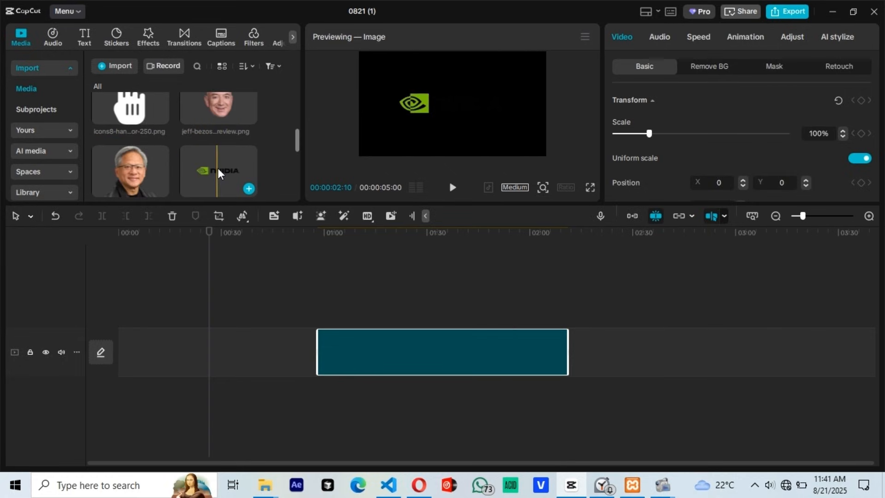
scroll(174, 166, "down", 4)
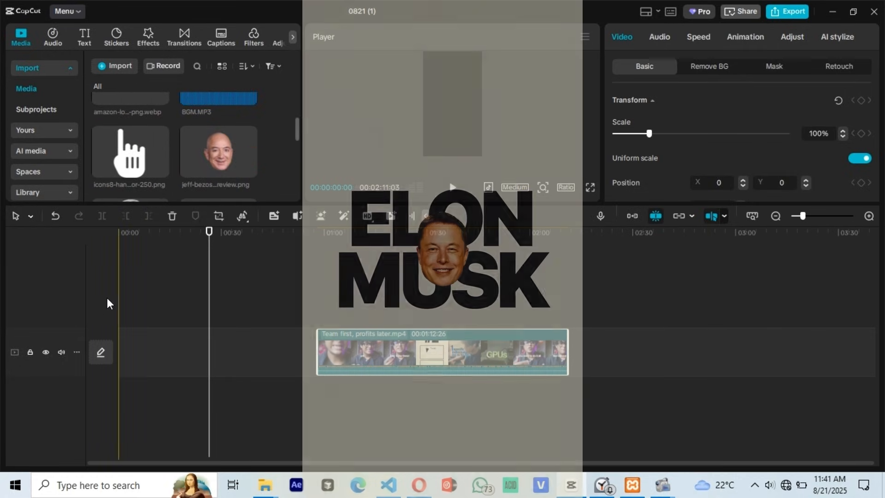
left_click(122, 300)
left_click(122, 301)
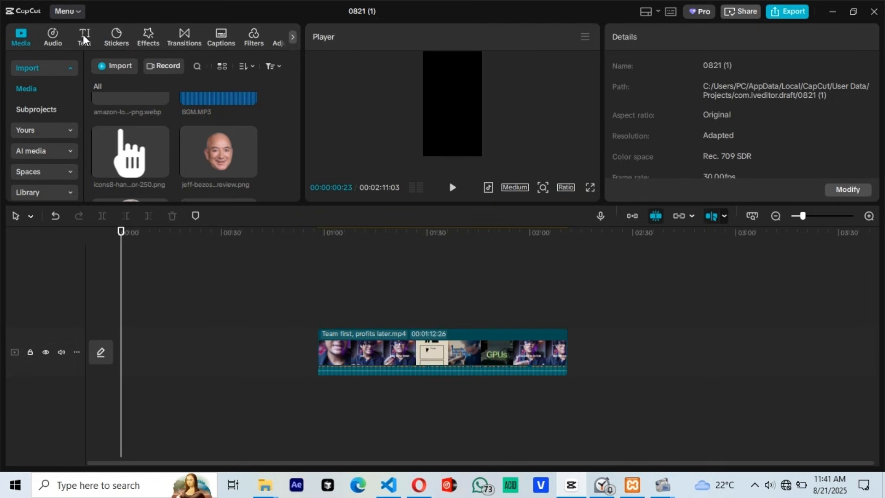
left_click(84, 37)
left_click(139, 103)
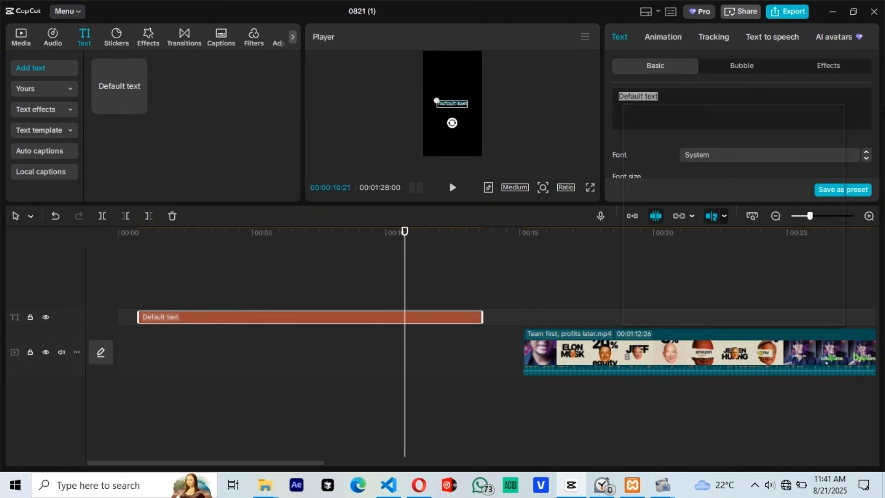
Step: Replace the default text with the ■ symbol and set its font size to 81 so it fills the frame
left_click(695, 148)
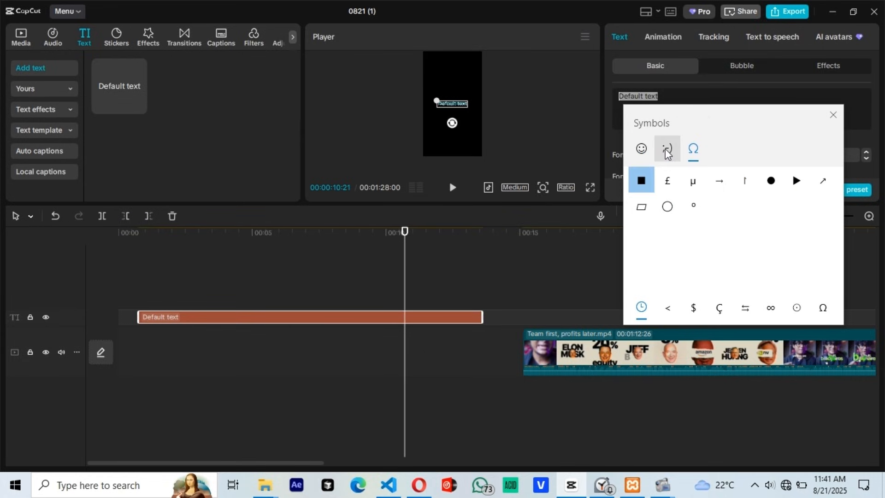
left_click(641, 180)
left_click(452, 101)
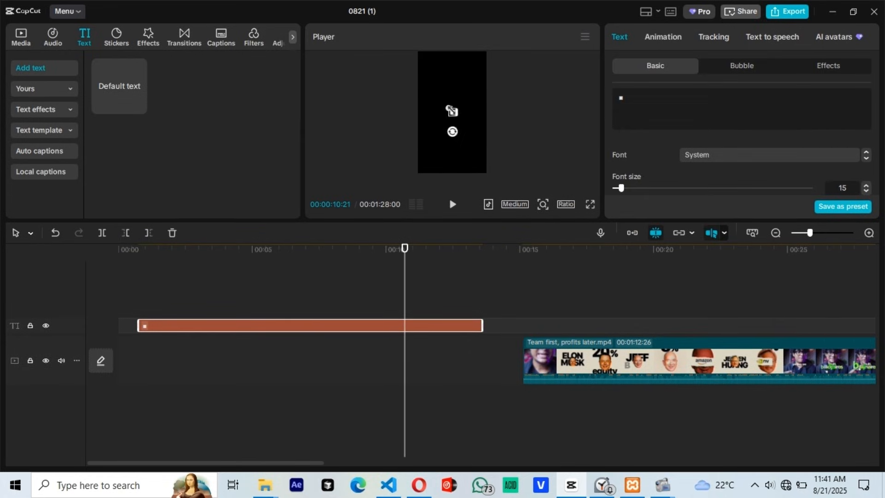
left_click_drag(622, 144, 665, 152)
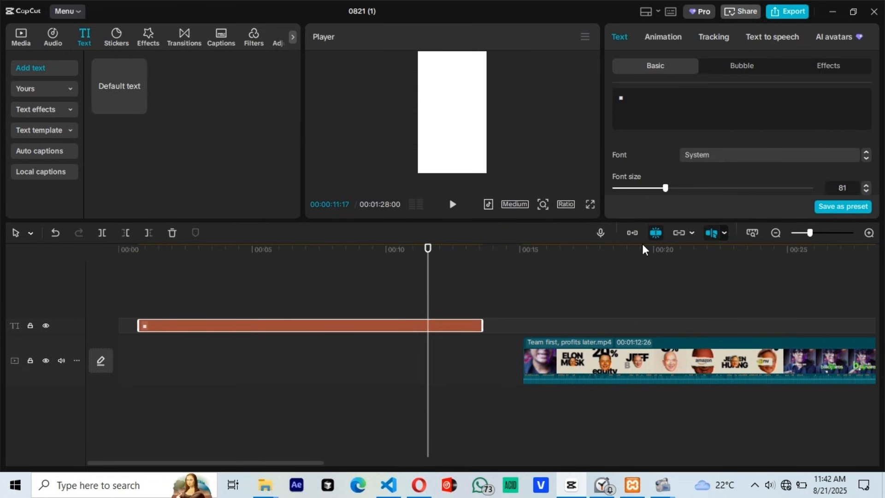
Step: Color the square D9D6C2 by sampling the beige background of the reference video
left_click(591, 257)
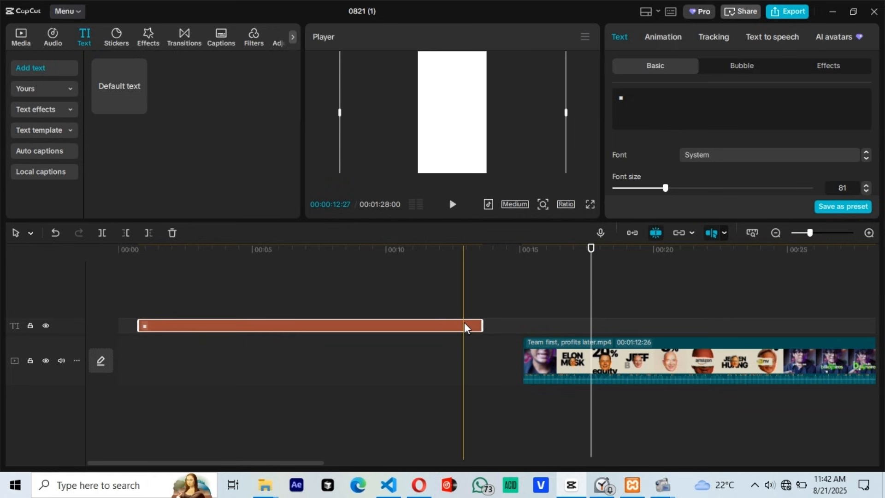
scroll(747, 152, "down", 3)
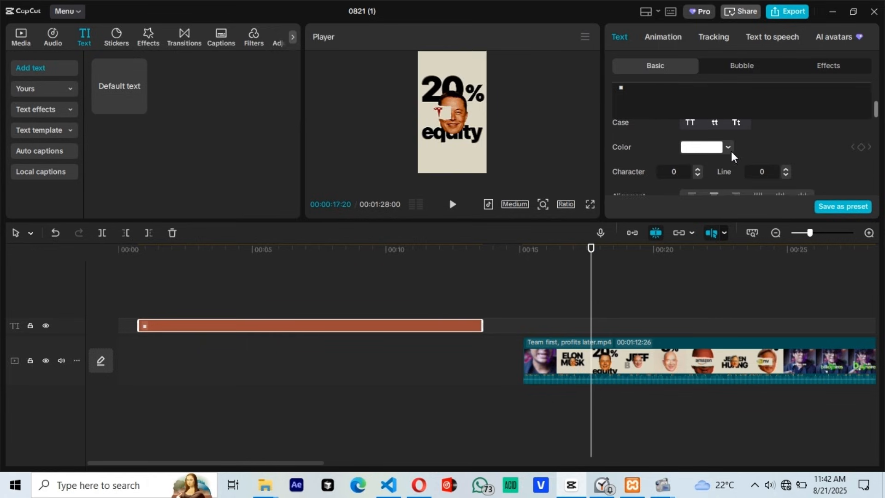
left_click(728, 147)
left_click(657, 257)
left_click(459, 172)
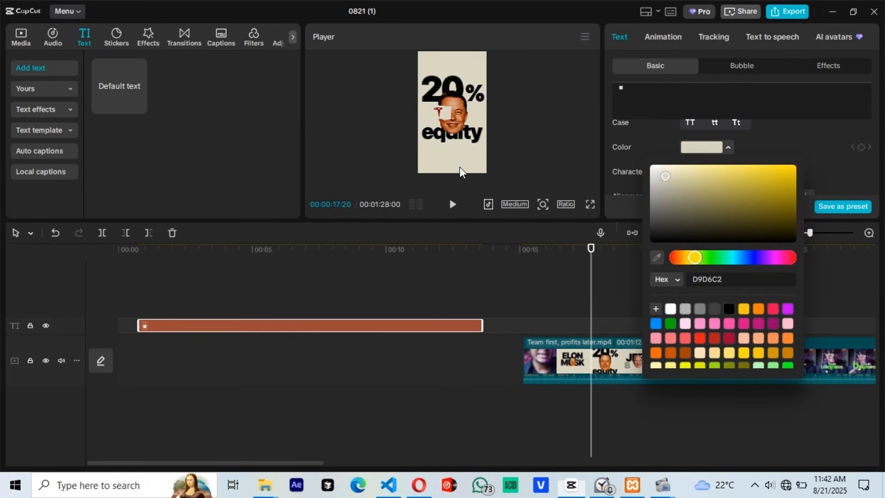
Step: Move the square background clip to the very start of the timeline and return the playhead there
left_click(276, 266)
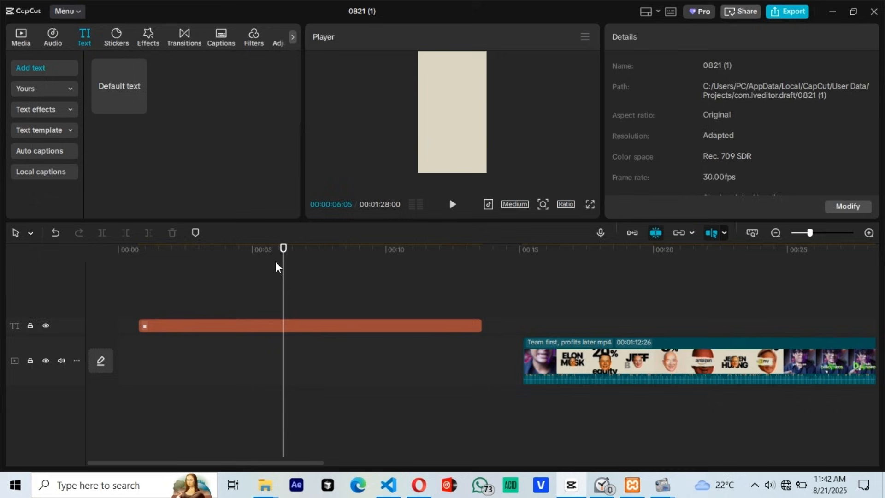
left_click(140, 285)
left_click_drag(189, 325, 168, 325)
left_click(119, 252)
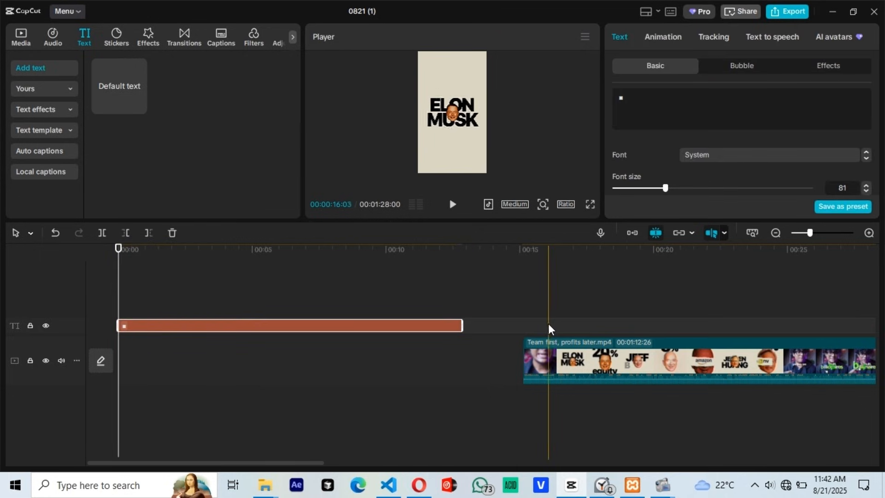
Step: Add a text clip above the background reading ELON MUSK on two lines in black Objective-Black, and enlarge it to the frame's width
left_click(549, 328)
left_click_drag(131, 97, 143, 290)
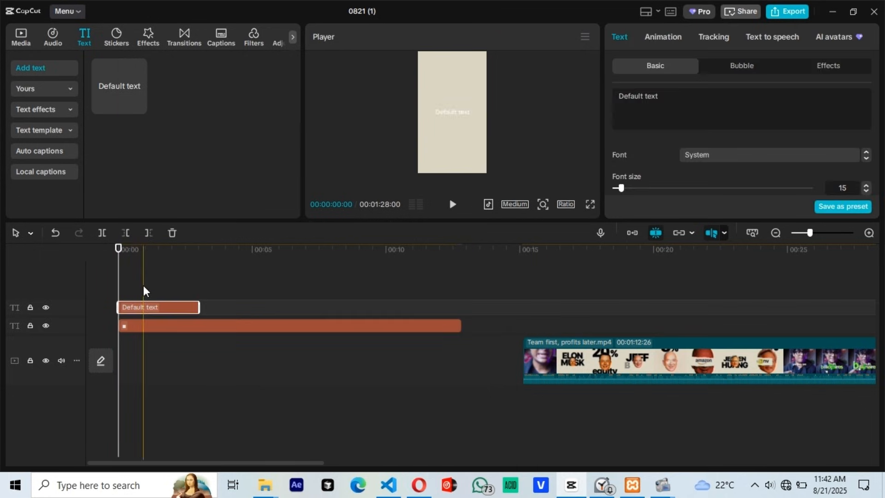
left_click(739, 155)
left_click(737, 153)
type("ELON")
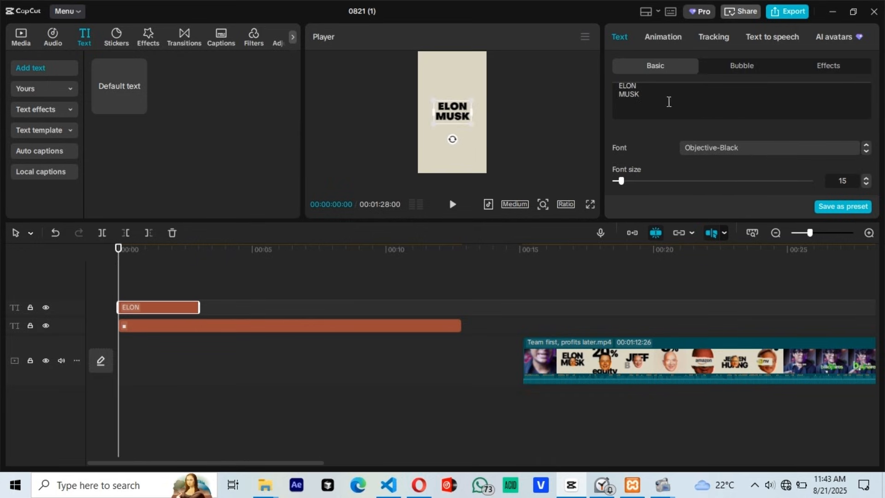
left_click_drag(433, 101, 424, 96)
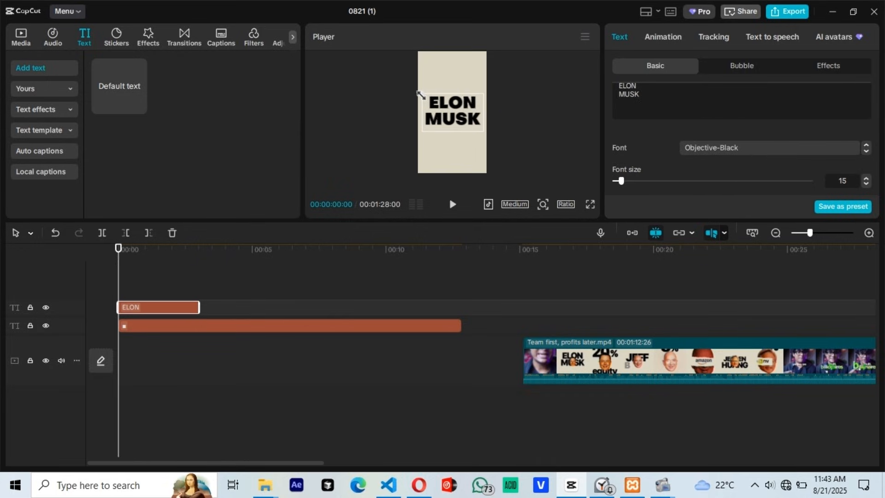
Step: Place the Elon Musk face PNG at the timeline's start above the text and shrink it to a small head centered over the title
left_click(21, 37)
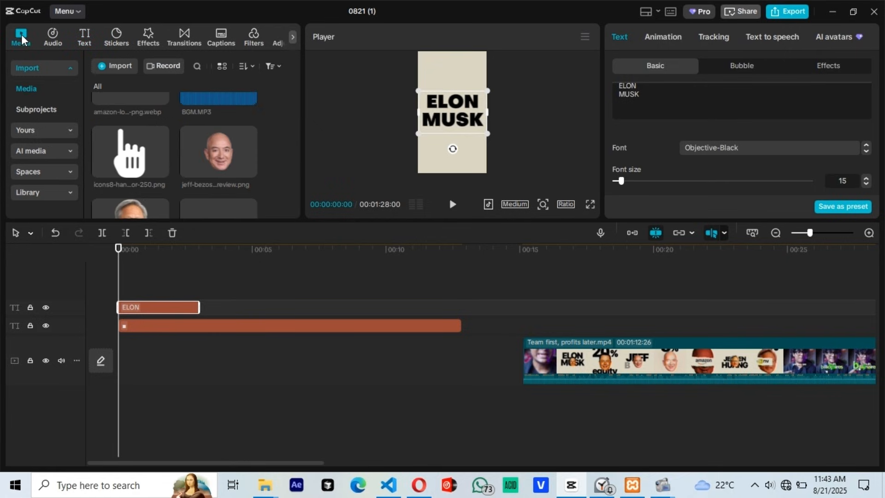
scroll(198, 155, "up", 2)
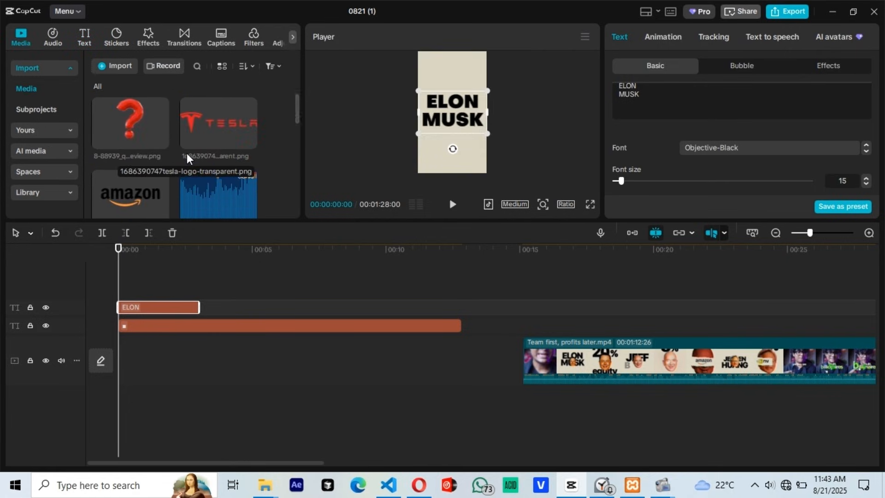
scroll(188, 158, "down", 4)
scroll(187, 159, "down", 2)
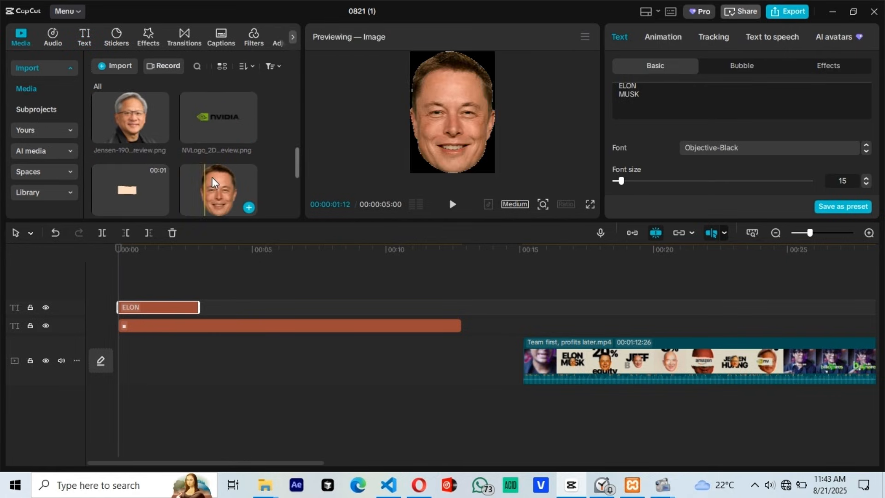
left_click_drag(217, 188, 161, 322)
left_click_drag(419, 65, 449, 105)
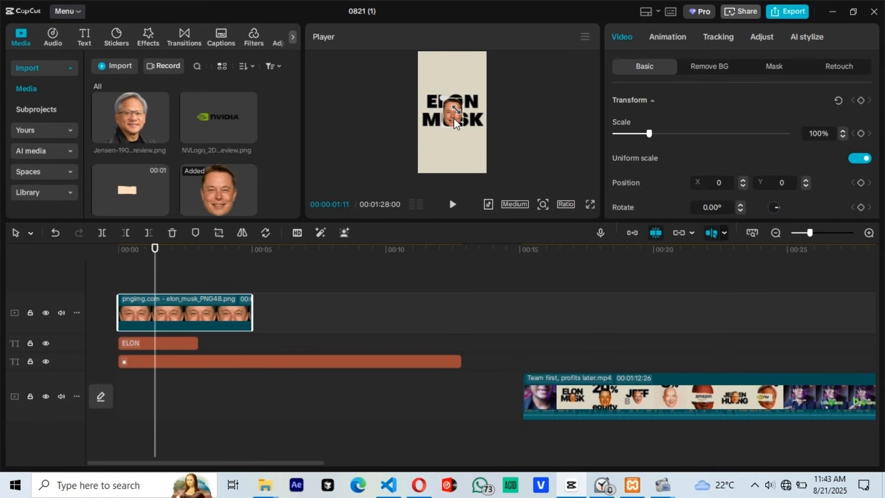
Step: Apply the Typewriter entrance animation to the ELON MUSK text with a duration of 0.8 s
left_click(125, 353)
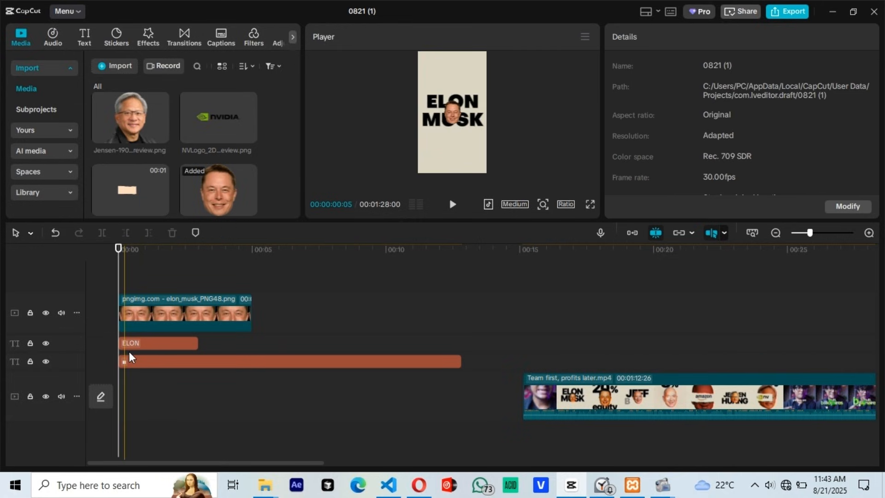
left_click(186, 344)
left_click(665, 38)
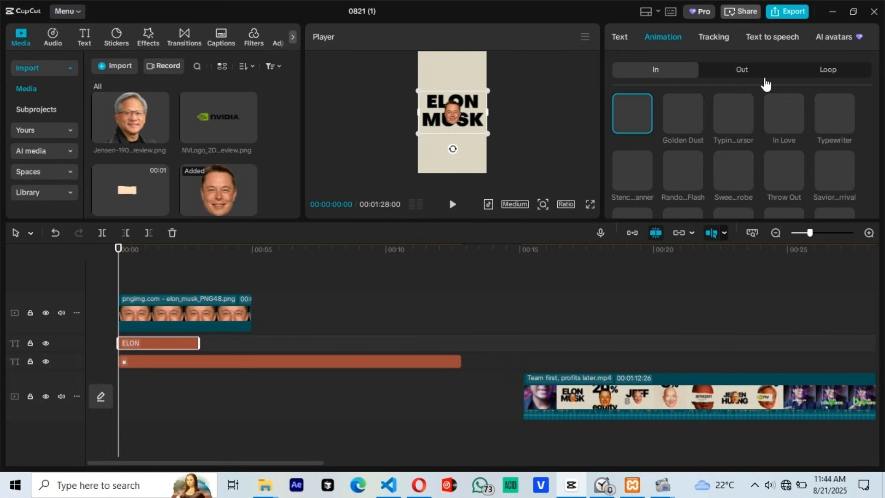
left_click(833, 116)
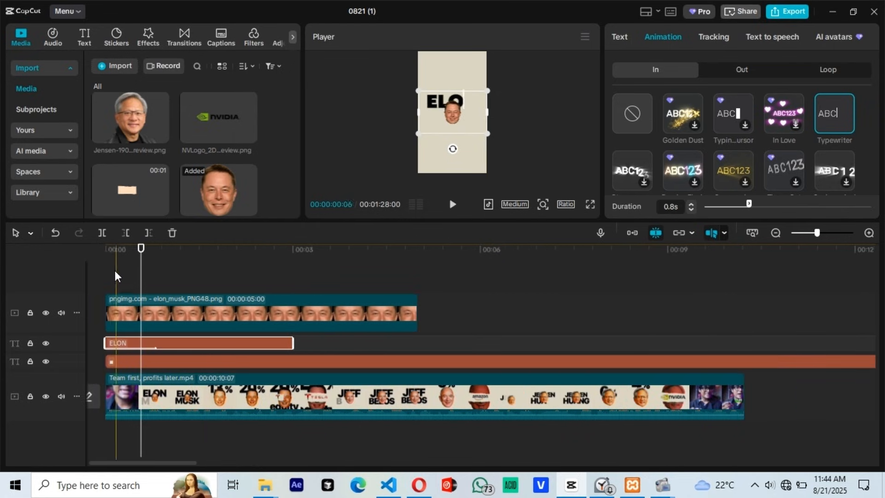
Step: Apply the Fade In entrance animation to the face image with a duration of 0.3 s
left_click(118, 303)
left_click(672, 37)
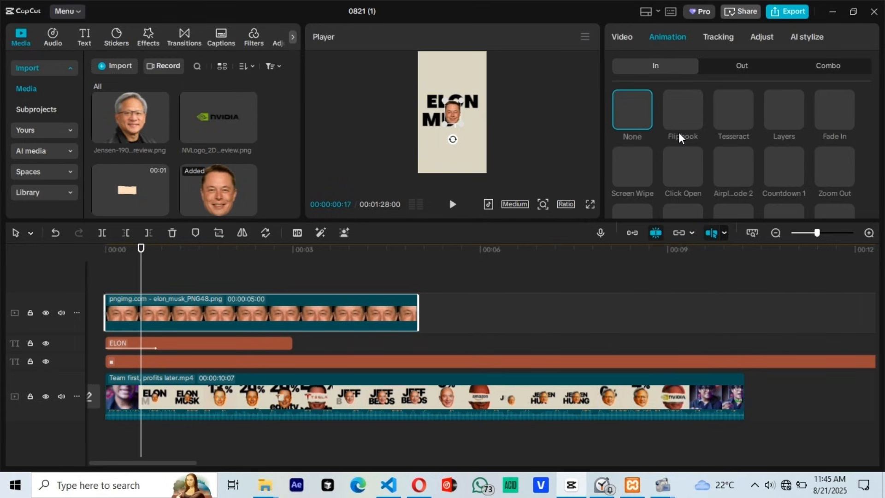
left_click(830, 111)
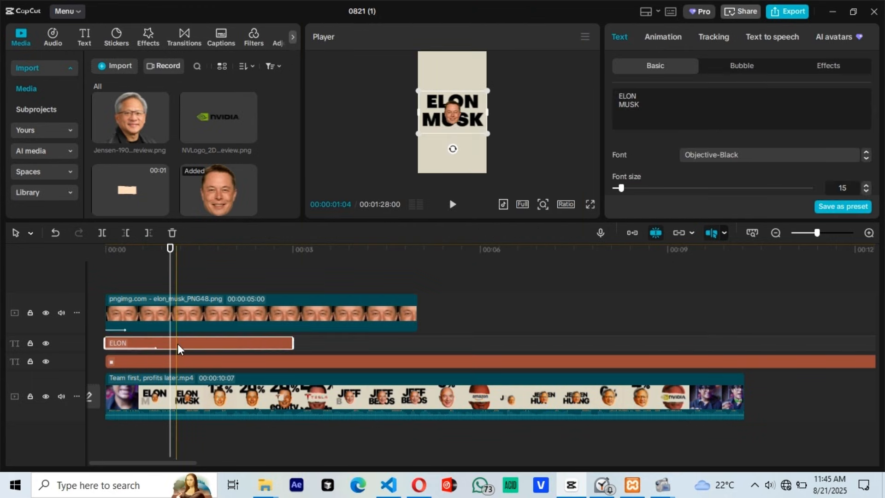
Step: Move the second part of the ELON MUSK text to a track above the face image, directly following the first part, and split it
left_click_drag(178, 347, 260, 346)
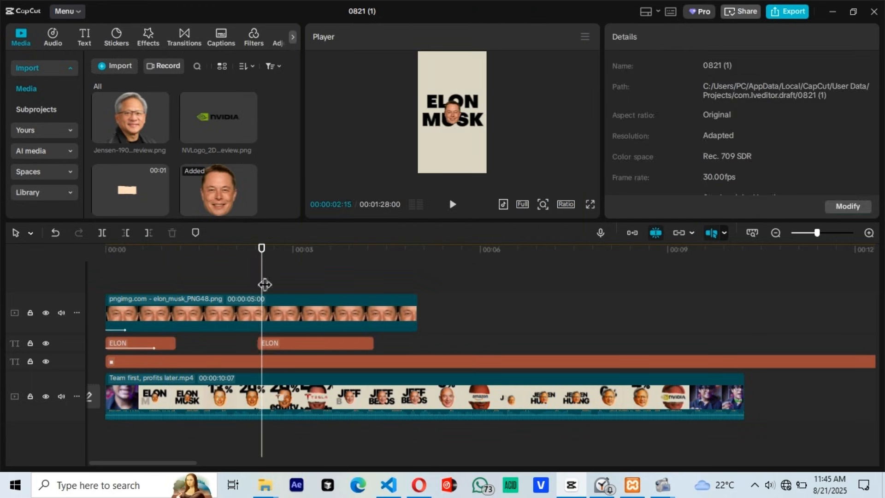
left_click_drag(265, 285, 289, 304)
key("ctrl+b")
Step: Split the short leading piece of the upper ELON MUSK text into a series of segments only a few frames long
left_click(245, 272)
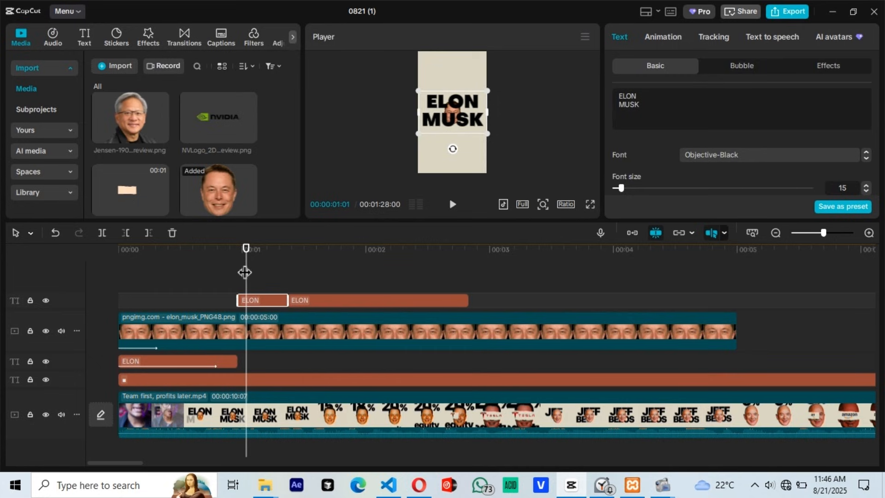
key("ctrl+b")
key("Right")
key("Right")
key("Right")
key("Right")
key("Right")
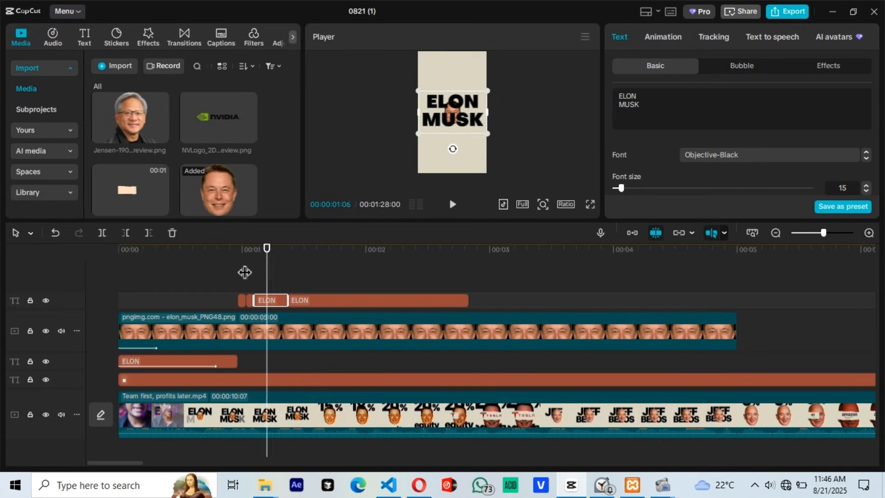
key("ctrl+b")
key("Left")
key("Left")
key("Left")
key("Right")
key("Right")
key("Right")
key("Right")
key("Right")
key("Right")
key("ctrl+b")
Step: Change the upper ELON MUSK segments into a rising percentage sequence that starts with 0%, 8%, 12%, 15%, 18% and ends with 20%
left_click(243, 273)
left_click(316, 300)
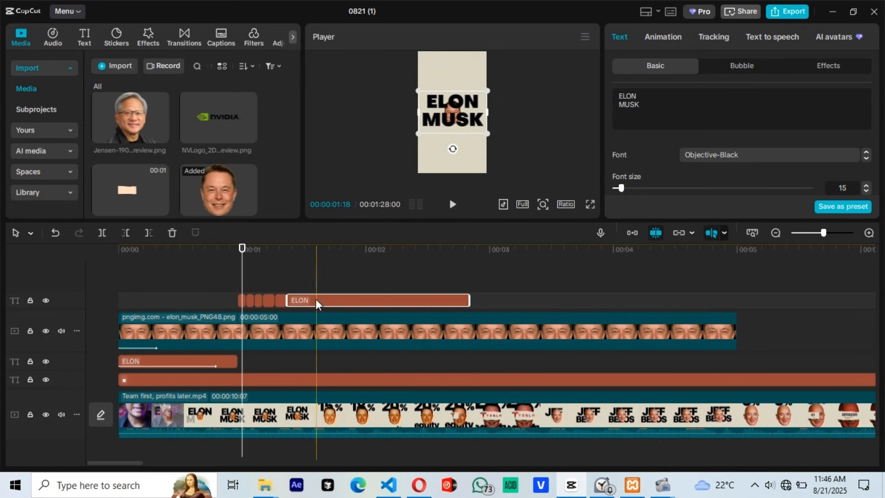
left_click(279, 301)
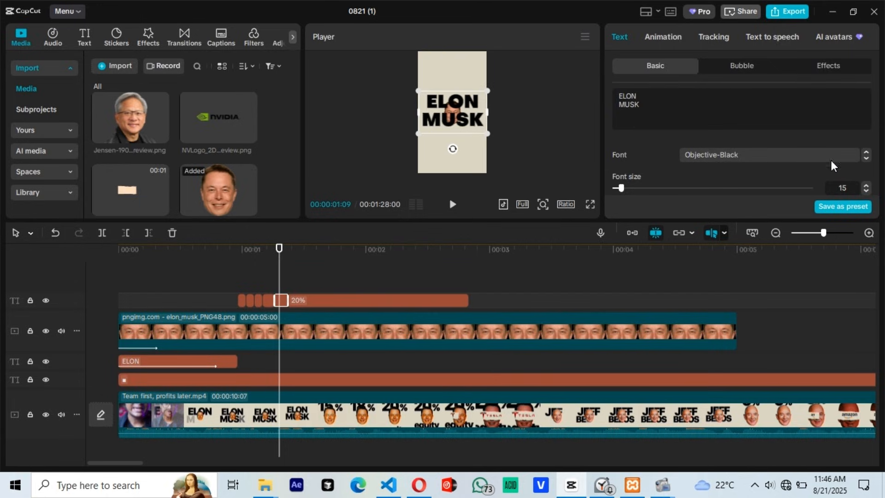
left_click_drag(824, 233, 825, 233)
left_click_drag(638, 111, 617, 68)
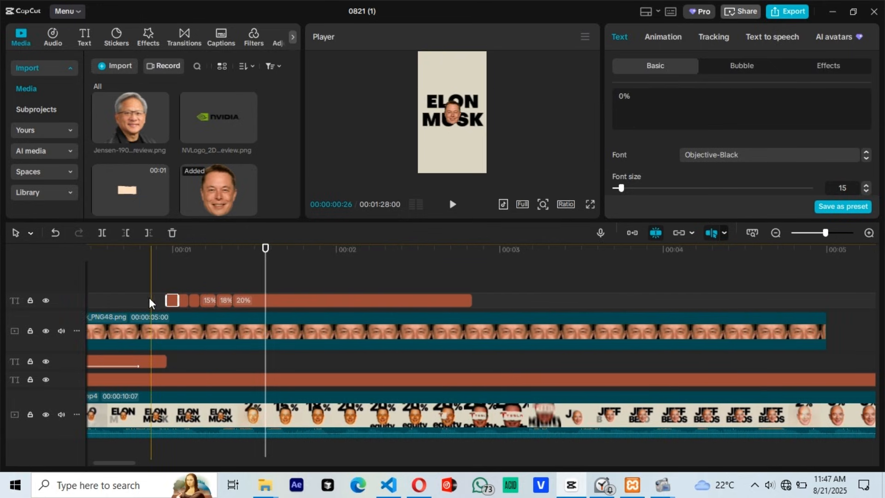
Step: Select all the percentage text segments and combine them into a compound clip
left_click_drag(149, 297, 335, 294)
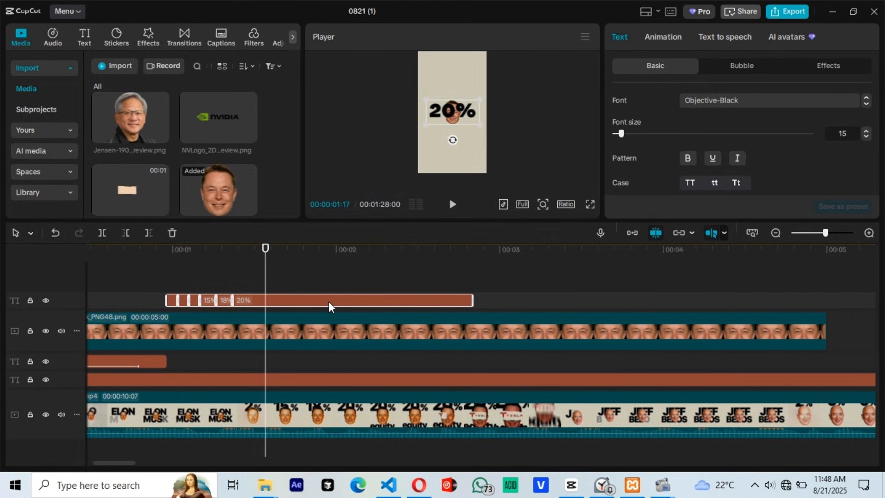
right_click(328, 302)
left_click(379, 328)
left_click(297, 308)
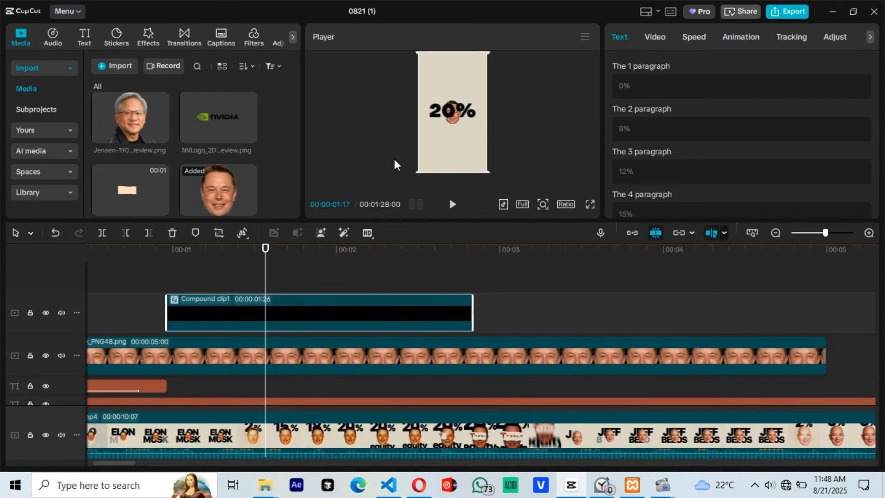
Step: Play back the opening, add a transform keyframe to the face image at 00:24 and enlarge the image to 54% at 01:00
left_click(131, 286)
scroll(185, 276, "left", 3)
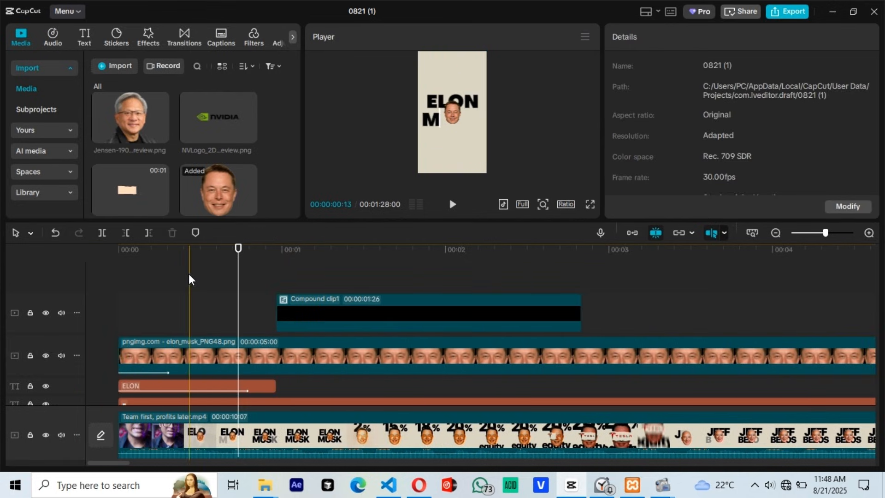
left_click(189, 280)
key("space")
key("space")
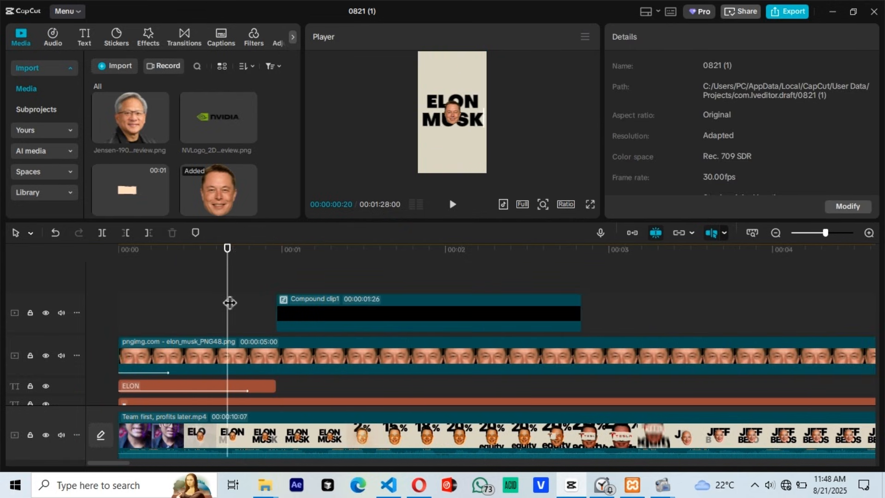
left_click(249, 357)
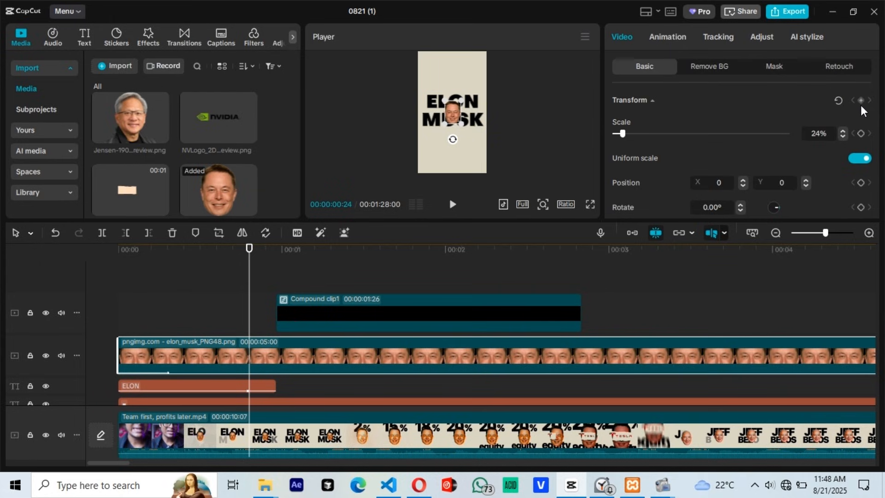
left_click(247, 292)
left_click(282, 283)
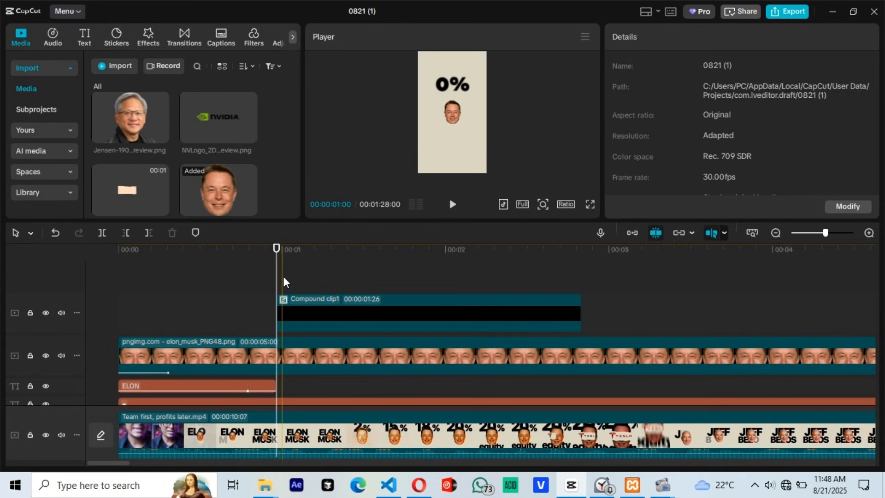
left_click(282, 368)
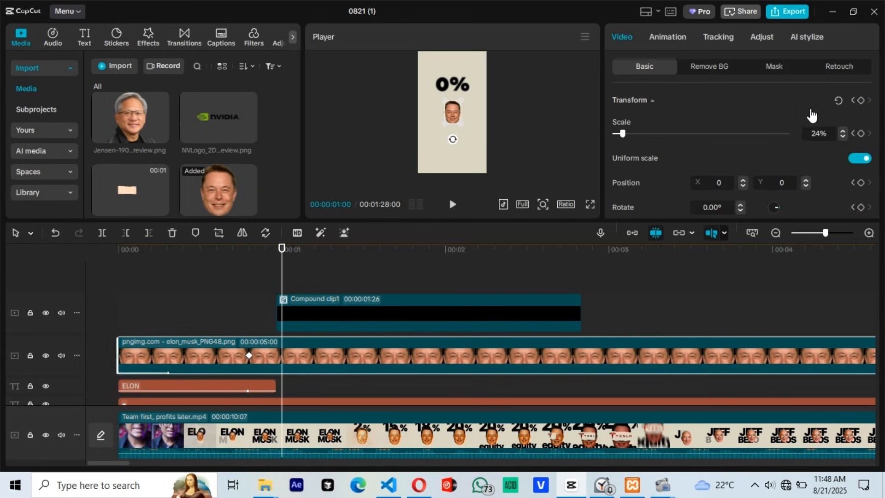
left_click_drag(630, 135, 634, 135)
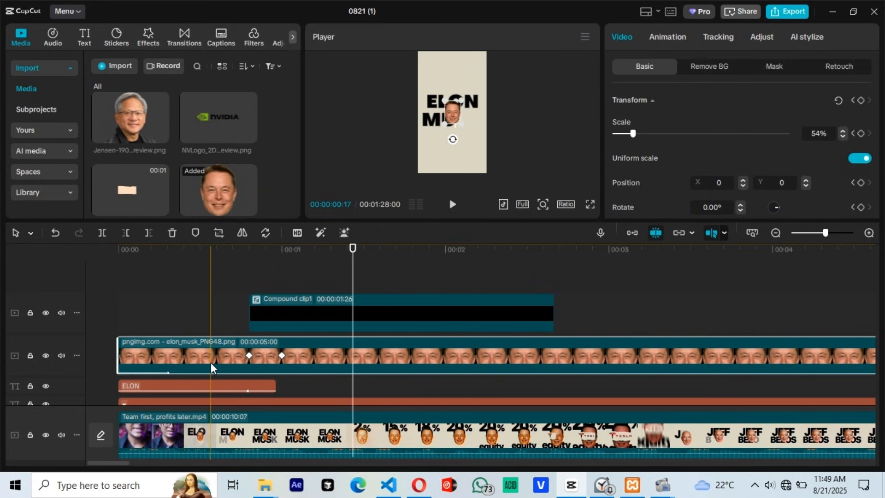
Step: Smooth the keyframed enlargement in the keyframe graph with a preset curve and play back the face and percentage animation
double_click(212, 364)
left_click(256, 290)
scroll(414, 295, "up", 2)
scroll(599, 295, "right", 3)
left_click(701, 278)
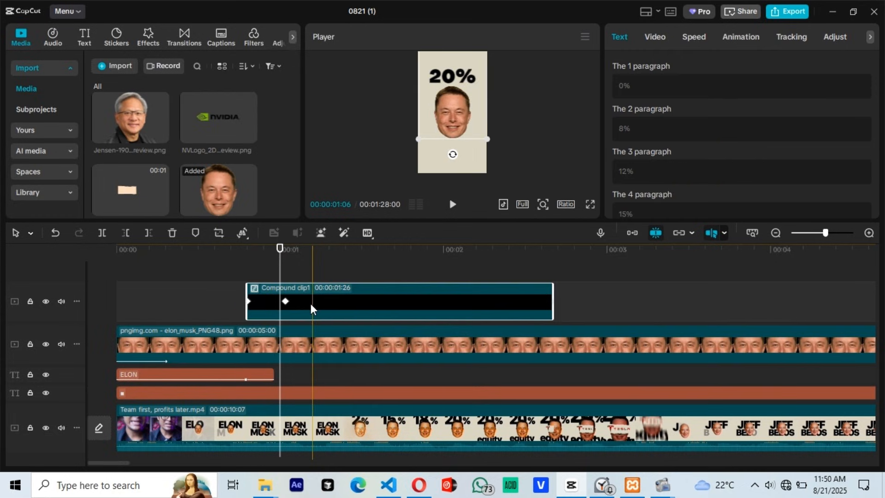
left_click(198, 296)
key("space")
key("space")
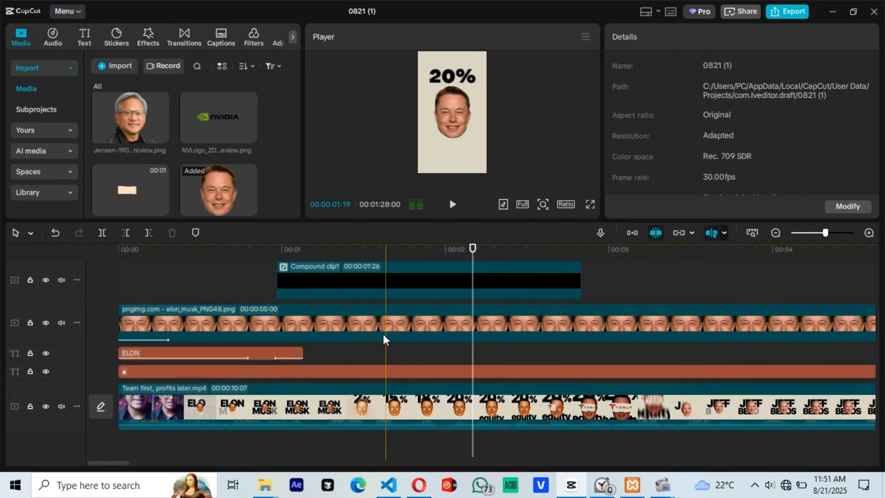
Step: Duplicate the ELON MUSK text on its own track at about 01:28
left_click(391, 334)
left_click(273, 356)
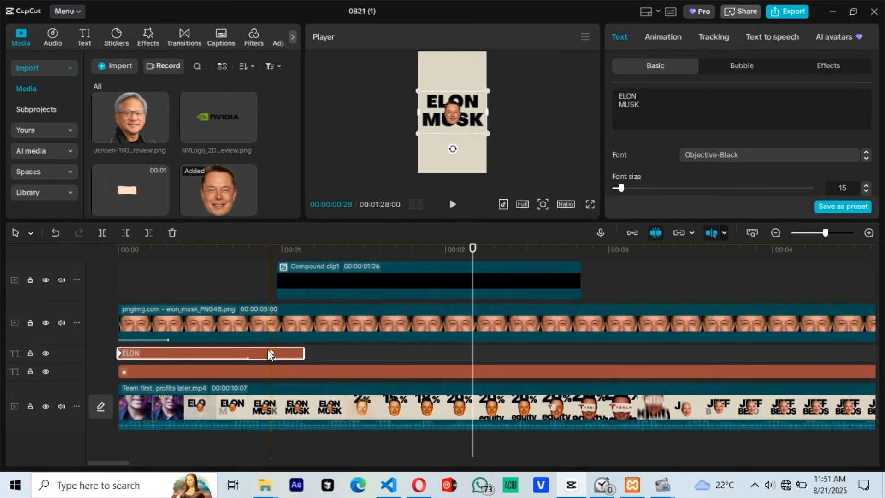
left_click(439, 356)
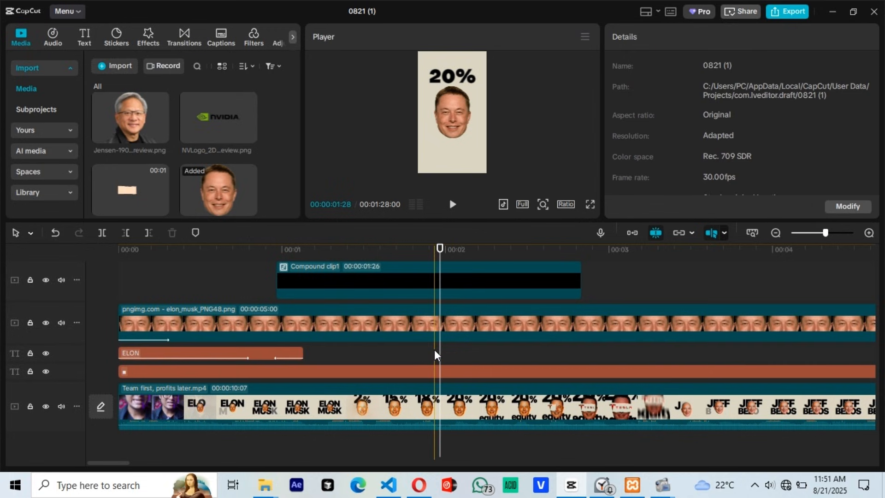
key("ctrl+v")
Step: Remove the in and out animations and the keyframes from the duplicated text and extend its start to about 1.6 s
left_click(663, 36)
left_click(632, 113)
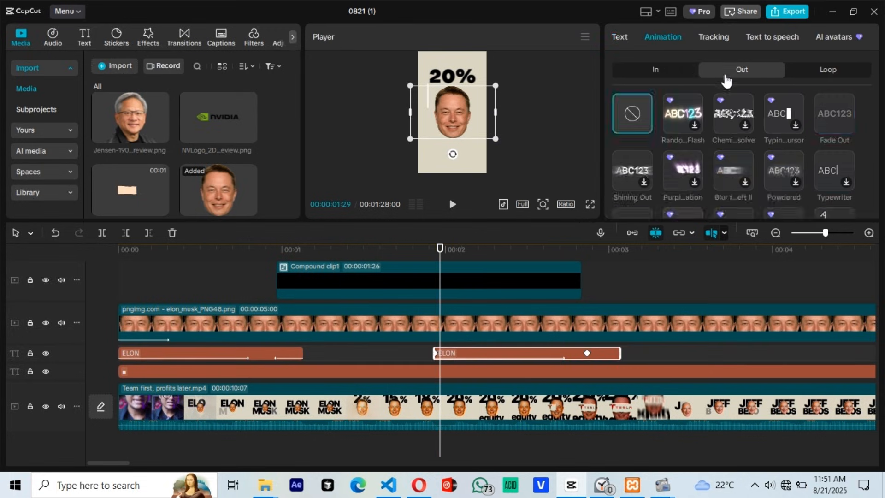
left_click(655, 70)
left_click(632, 113)
left_click_drag(433, 354, 378, 354)
left_click(435, 354)
key("Delete")
left_click(587, 354)
key("Delete")
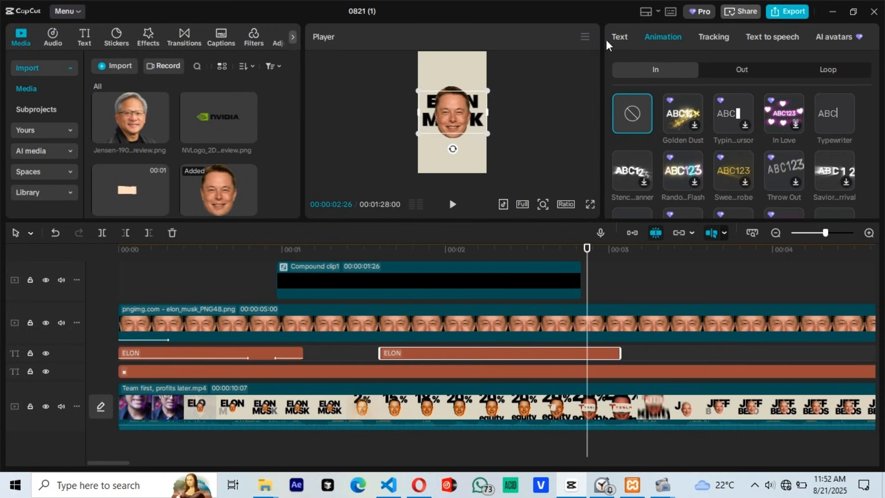
Step: Replace the duplicated text with "equity" and place it below the face image
left_click(619, 37)
left_click_drag(645, 108, 586, 63)
type("EQUITY")
key("BackSpace")
key("BackSpace")
key("BackSpace")
key("BackSpace")
key("BackSpace")
key("BackSpace")
type("equity")
left_click_drag(466, 117, 463, 165)
Step: Shift the equity text slightly later on its track and add transform and opacity keyframes to it at 02:15
left_click_drag(498, 353, 526, 354)
left_click(527, 353)
scroll(760, 161, "down", 8)
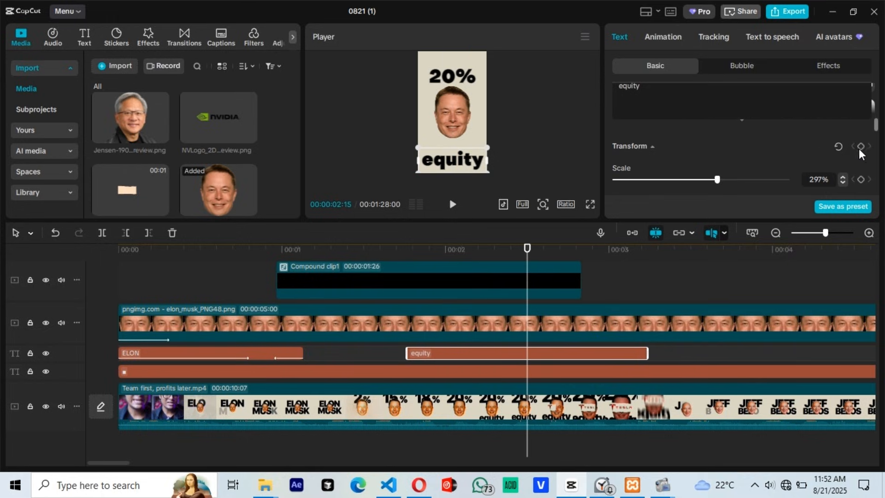
left_click(861, 146)
scroll(759, 168, "down", 5)
left_click(861, 138)
Step: Trim the equity text's start to about 2 s, then move the text down out of the frame and lower its opacity to zero there
left_click_drag(407, 353, 445, 353)
left_click(450, 354)
left_click_drag(456, 170, 456, 187)
left_click_drag(787, 171, 613, 171)
Step: Move the equity text's second keyframe slightly earlier on the timeline
left_click(421, 310)
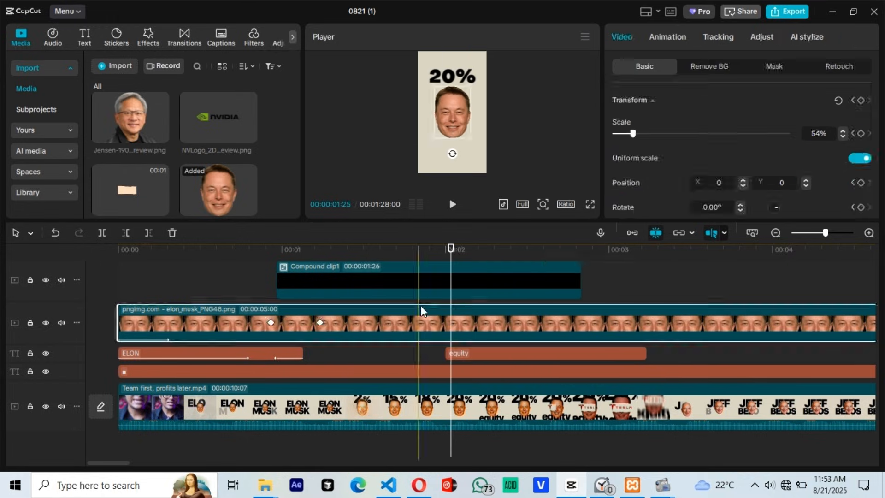
left_click(422, 288)
left_click(527, 354)
left_click_drag(527, 353, 516, 353)
Step: Apply a preset curve to the equity text's vertical position keyframes in the keyframe graph
key("alt+k")
scroll(545, 339, "up", 3)
scroll(544, 334, "right", 3)
left_click(319, 366)
left_click(319, 379)
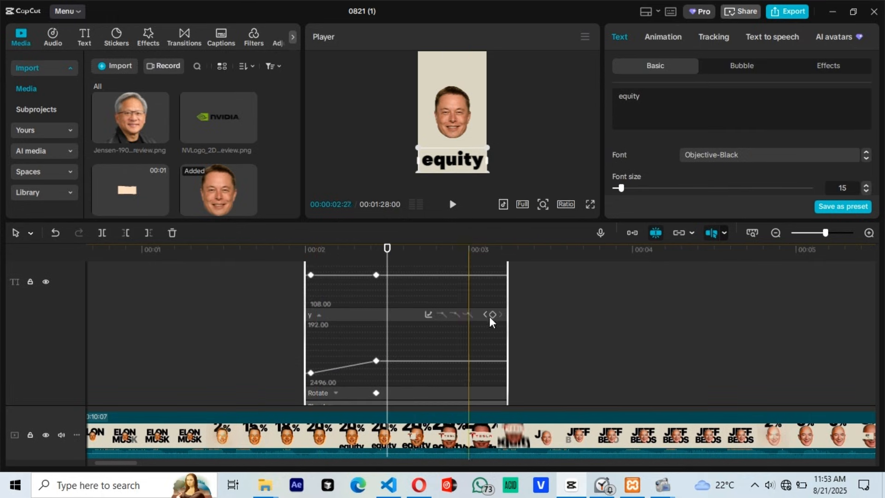
left_click(343, 367)
left_click(429, 314)
left_click(552, 371)
left_click(686, 262)
scroll(438, 371, "down", 2)
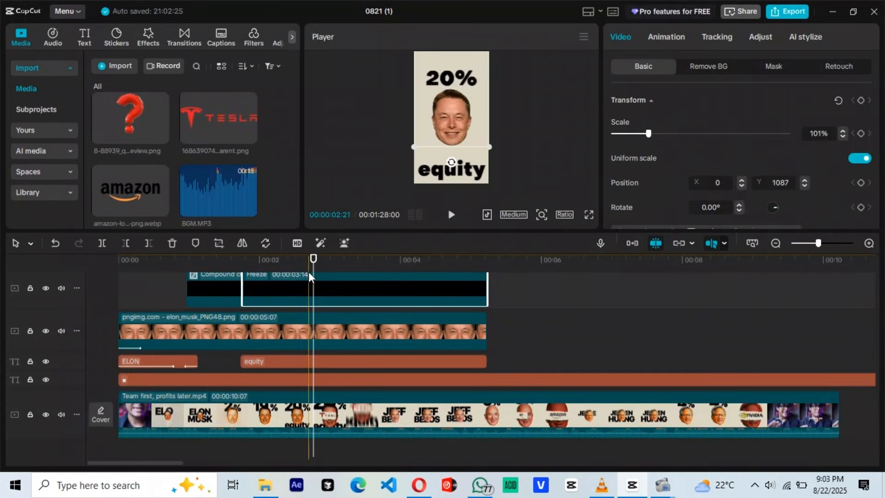
Step: Combine the frozen 20% clip, the face image and the equity text into one compound clip
left_click(269, 269)
scroll(274, 317, "up", 1)
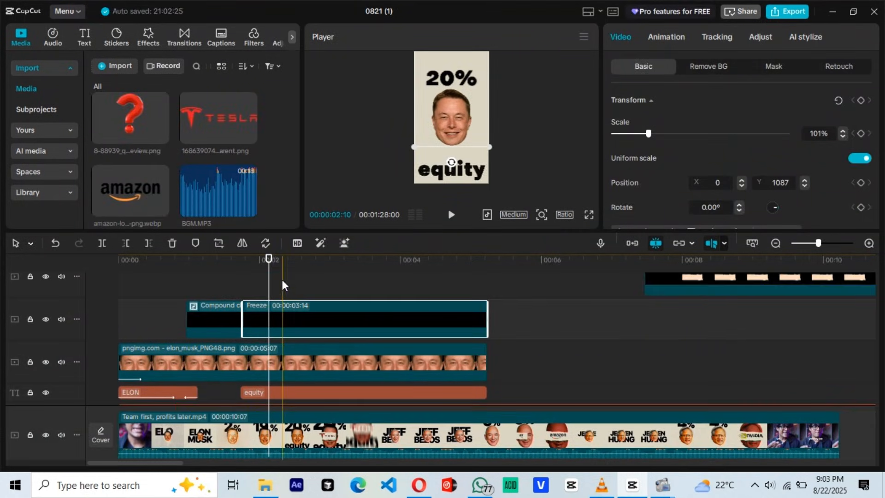
scroll(299, 288, "down", 1)
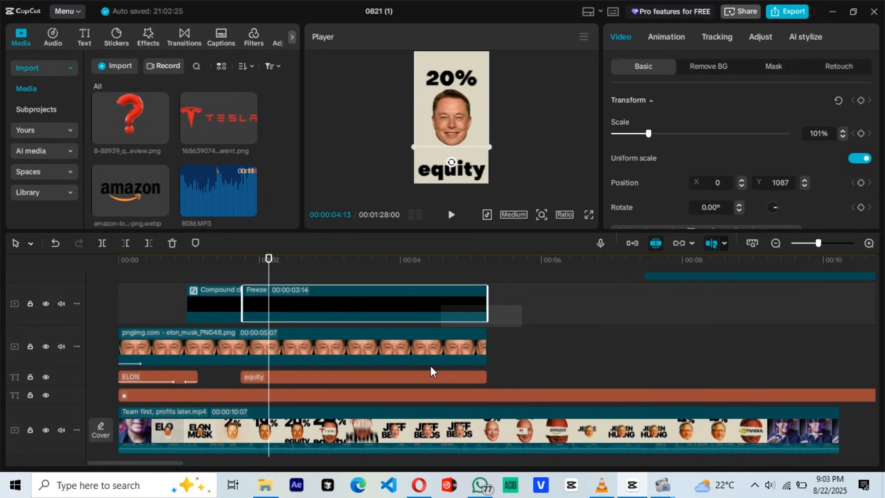
left_click_drag(431, 371, 432, 389)
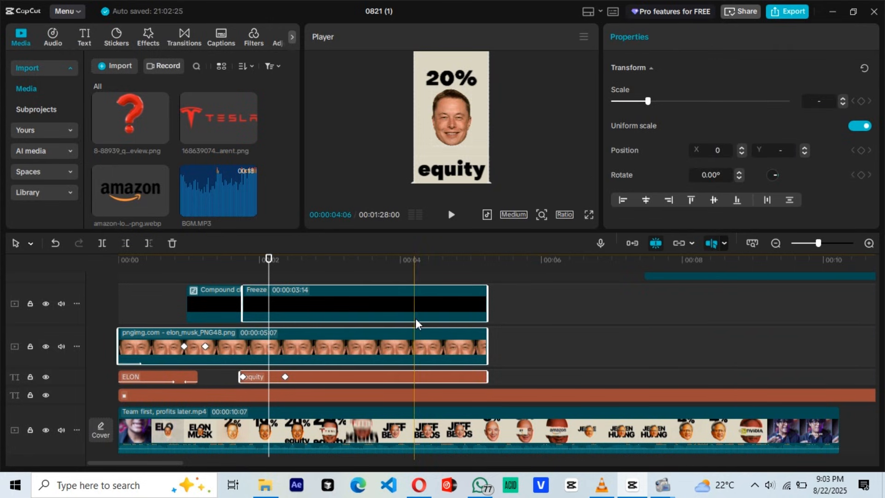
right_click(415, 318)
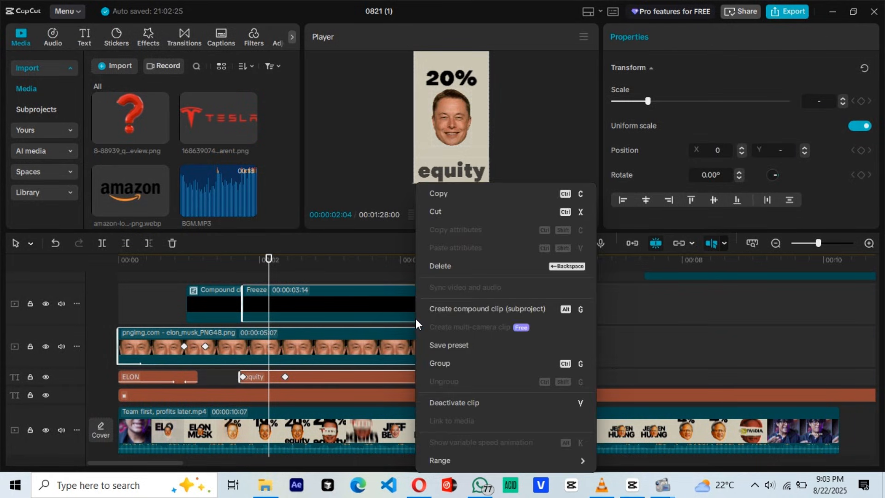
left_click(455, 308)
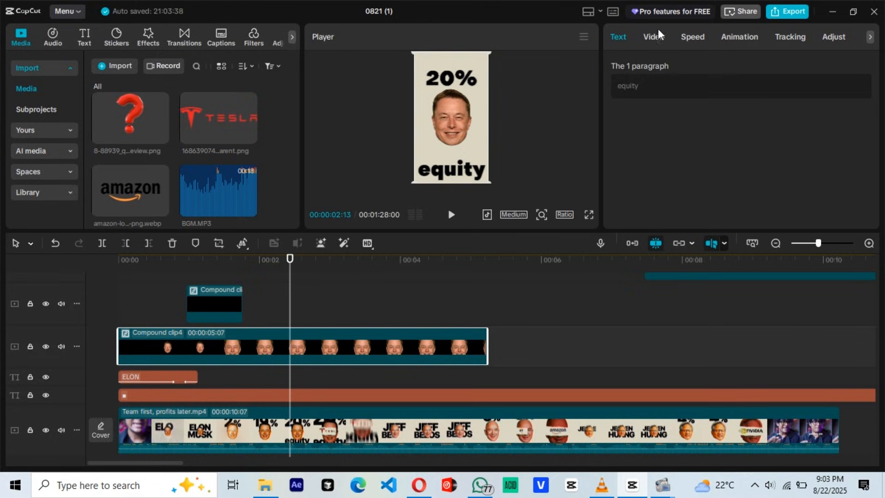
Step: Add a transform keyframe to the new compound clip at 02:13 and enlarge the clip to about 112% at 03:02
left_click(654, 38)
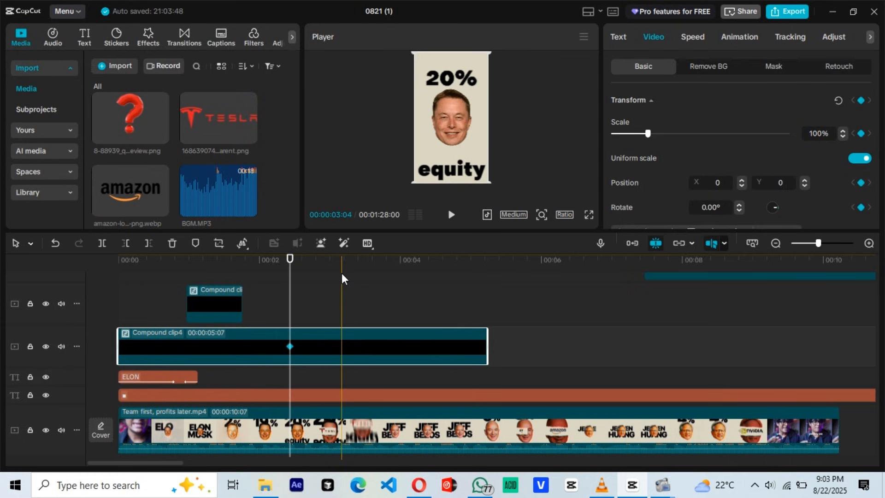
left_click(335, 269)
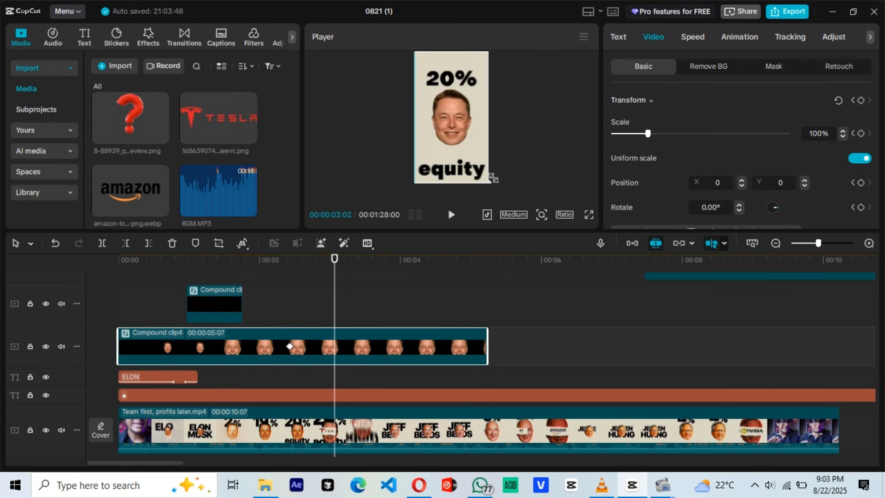
left_click_drag(493, 177, 501, 194)
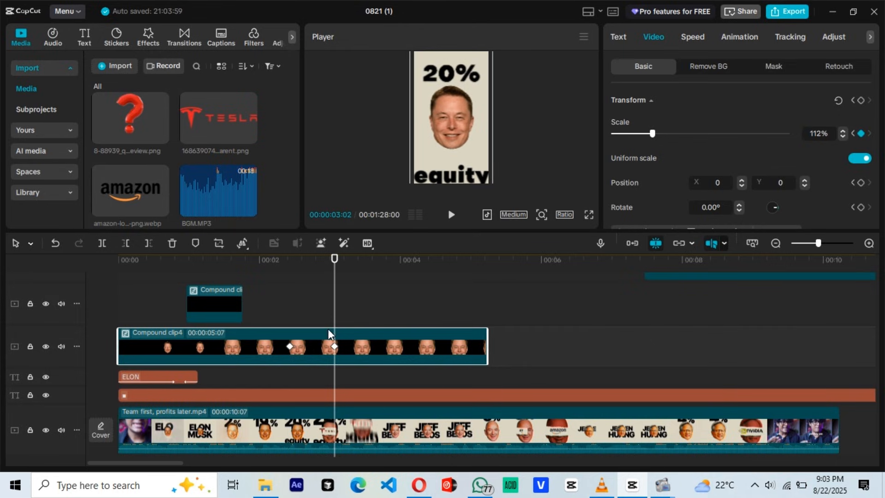
Step: Show the new compound clip's scale curve in the keyframe graph and try to apply a preset curve to it
right_click(309, 346)
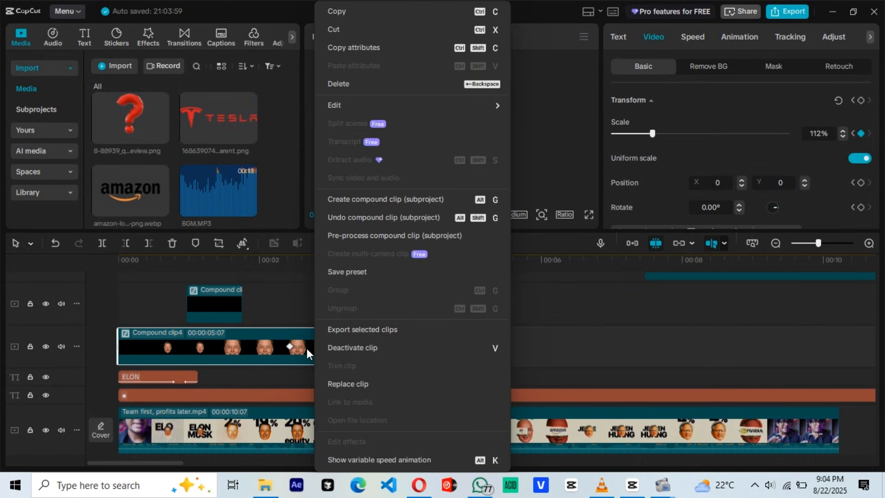
left_click(308, 349)
key("alt+k")
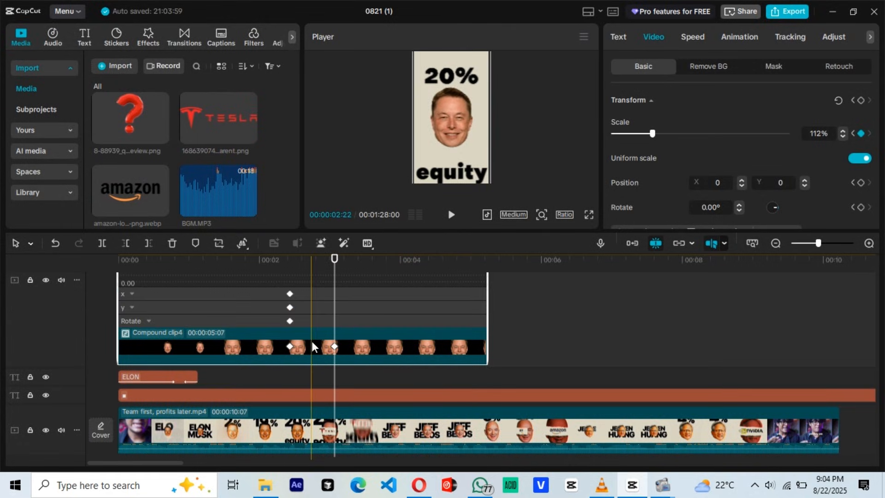
scroll(312, 343, "up", 1)
left_click(335, 297)
scroll(336, 300, "up", 1)
left_click(409, 309)
left_click(665, 268)
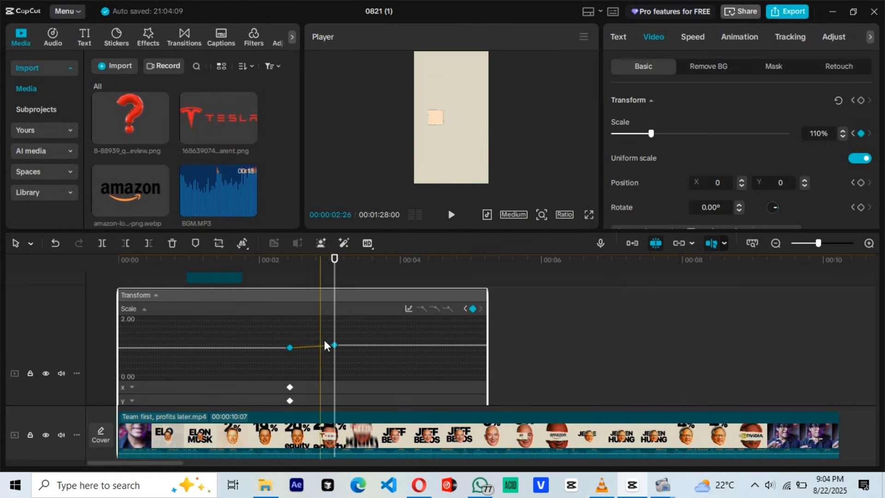
Step: Try a preset curve again with both scale keyframes of the compound clip selected, and close the keyframe graph
left_click(289, 347)
left_click(335, 346)
left_click(408, 309)
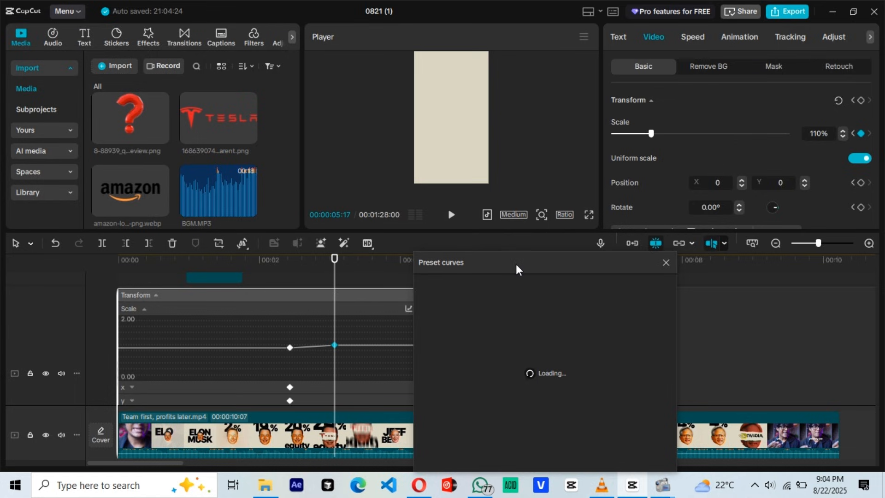
left_click(642, 245)
scroll(393, 327, "down", 3)
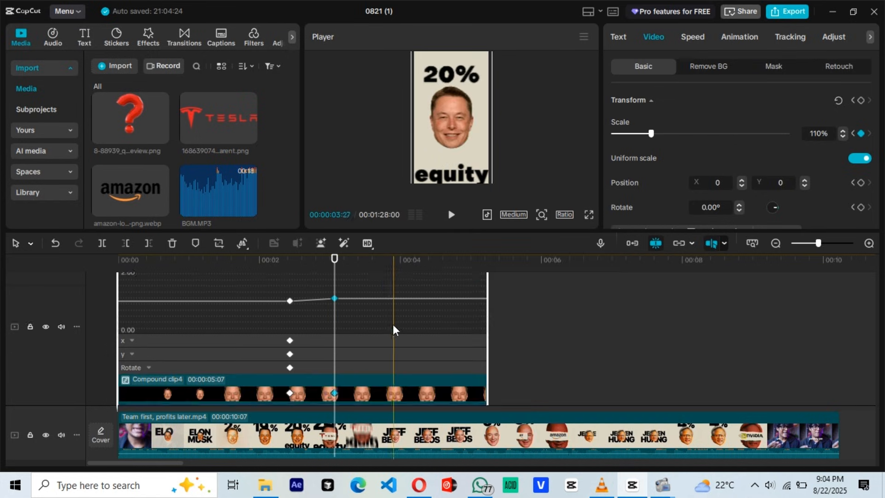
key("alt+k")
left_click(341, 364)
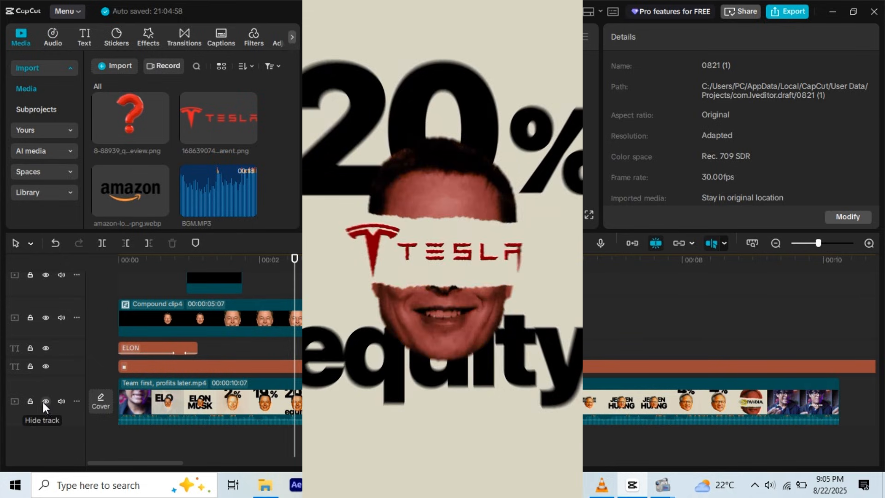
Step: Mute the reference video's track and place paper tear.mov at 02:13 on the track above the face compound clip
left_click(61, 402)
scroll(302, 376, "up", 2)
left_click(284, 359)
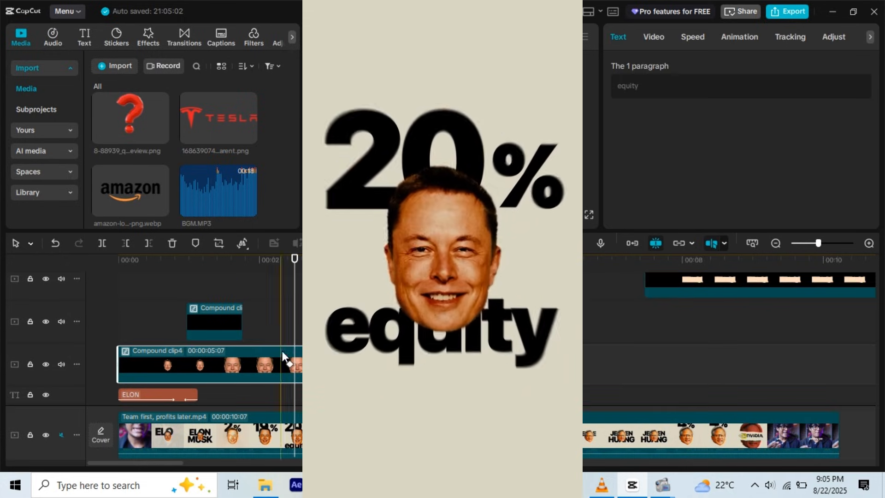
left_click(290, 337)
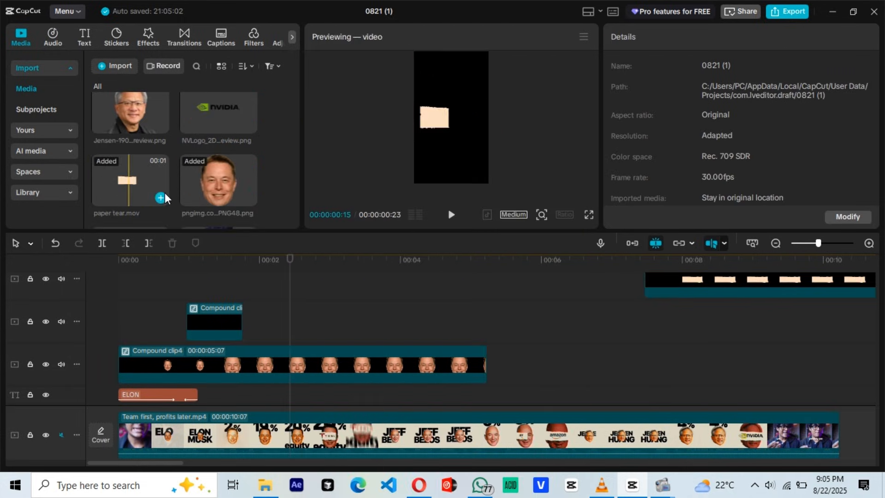
left_click_drag(131, 180, 304, 322)
Step: Speed up the paper tear clip to about 1.6x so that it lasts 0.5 s
left_click(316, 323)
left_click(666, 41)
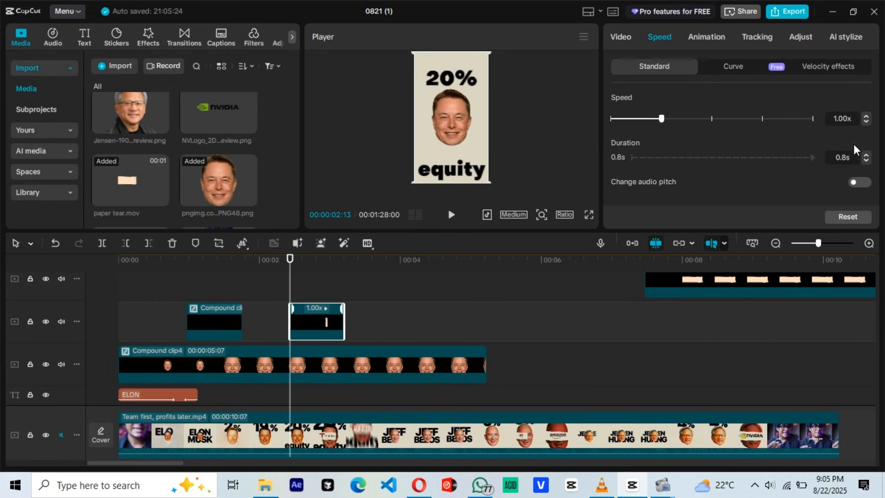
left_click_drag(662, 118, 713, 119)
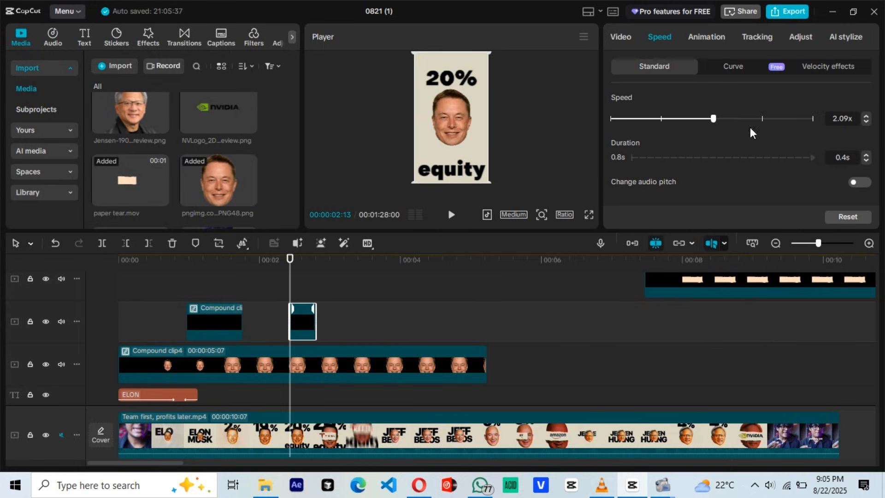
left_click(867, 155)
left_click(309, 288)
Step: Turn off uniform scale for the paper tear clip, resize it to 90% width and 81% height, and shift it to X 122
left_click_drag(818, 243, 836, 243)
left_click(395, 321)
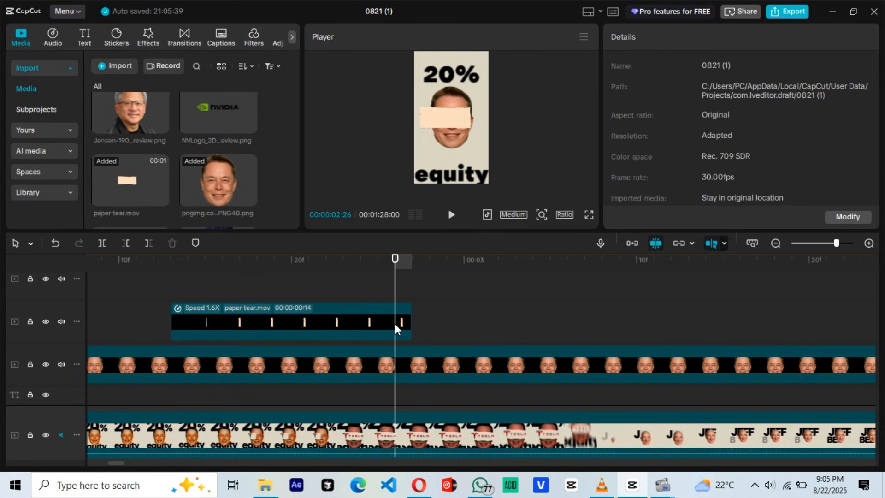
scroll(774, 152, "down", 6)
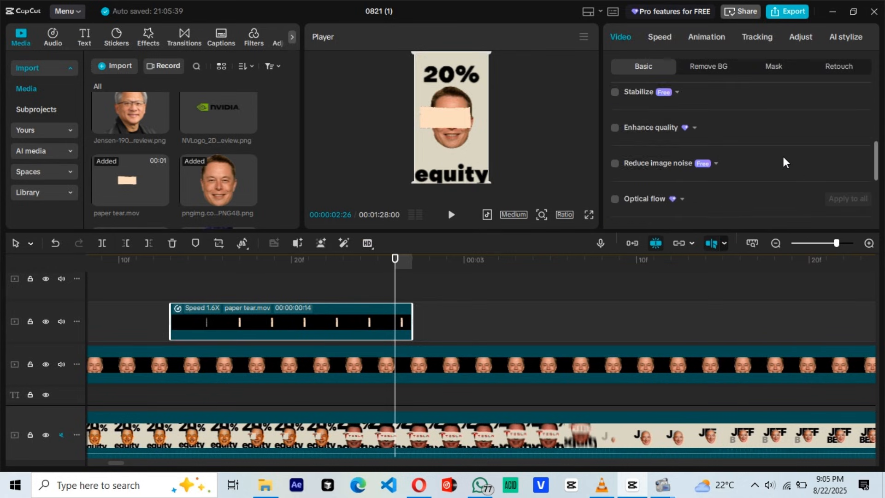
scroll(784, 162, "up", 5)
left_click(861, 158)
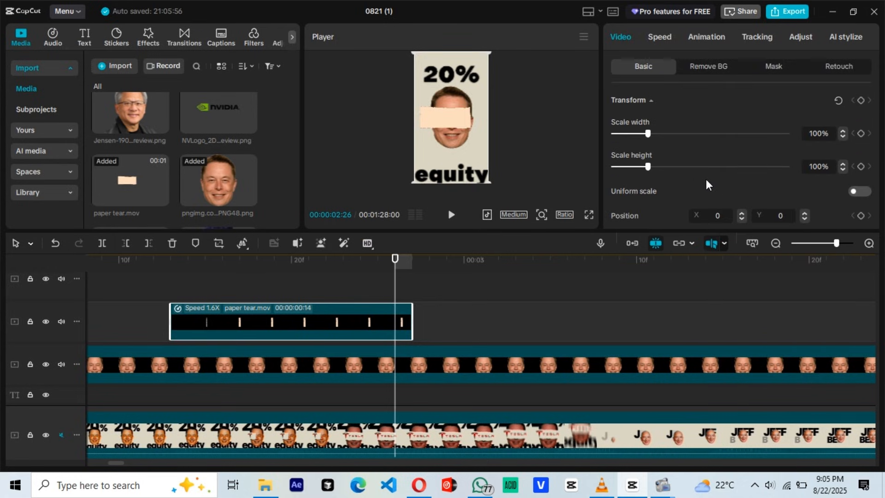
left_click_drag(452, 137, 456, 138)
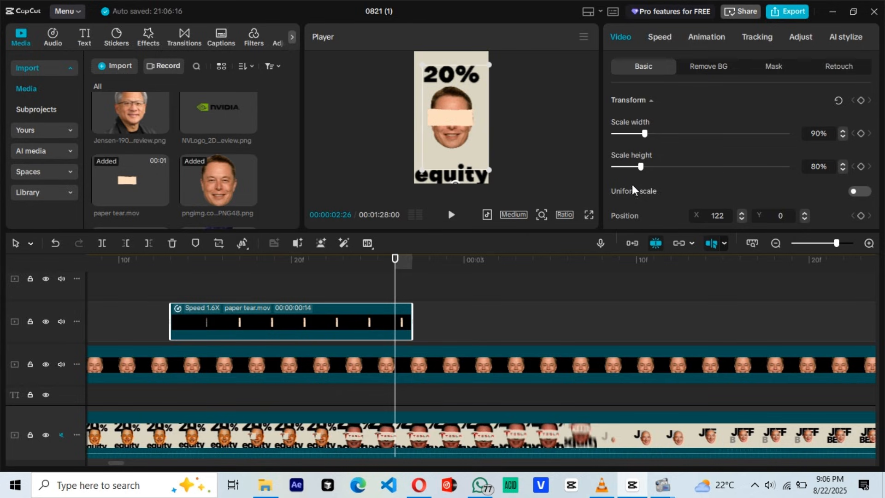
left_click_drag(644, 172, 641, 173)
left_click(396, 292)
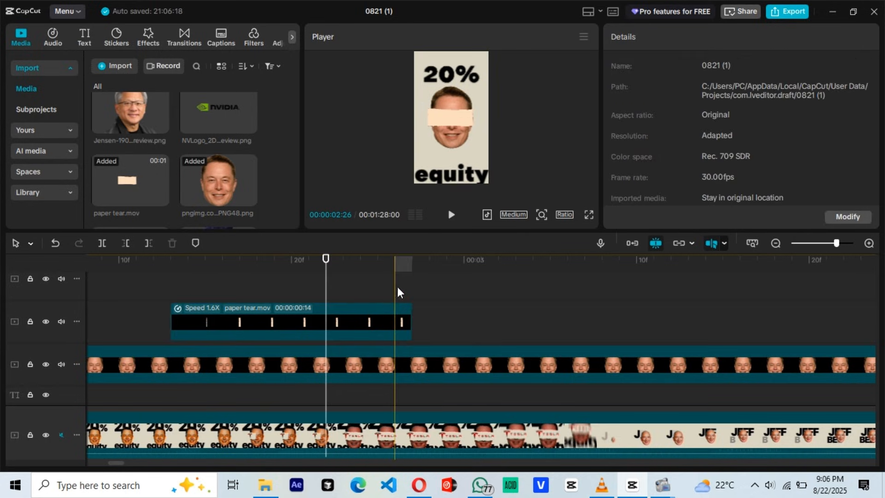
Step: Insert a freeze frame of the paper tear clip at 02:26, when the paper strip is fully open
left_click(399, 324)
right_click(399, 324)
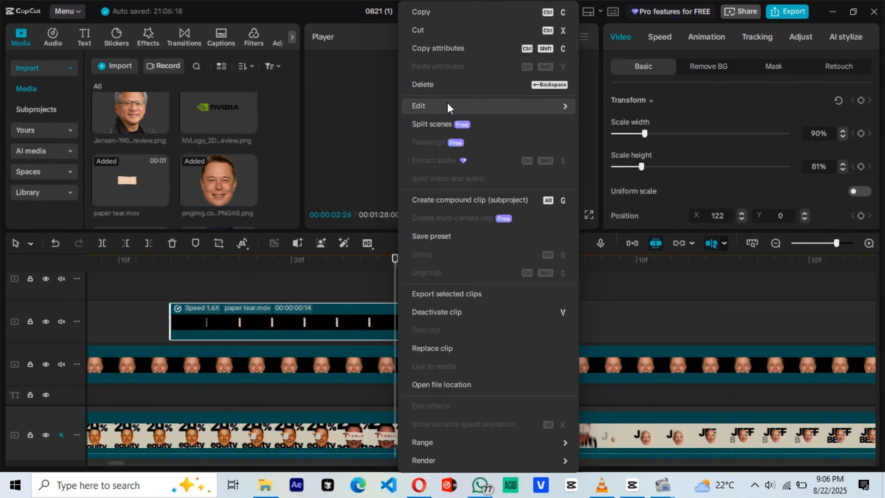
mouse_move(448, 106)
left_click(618, 108)
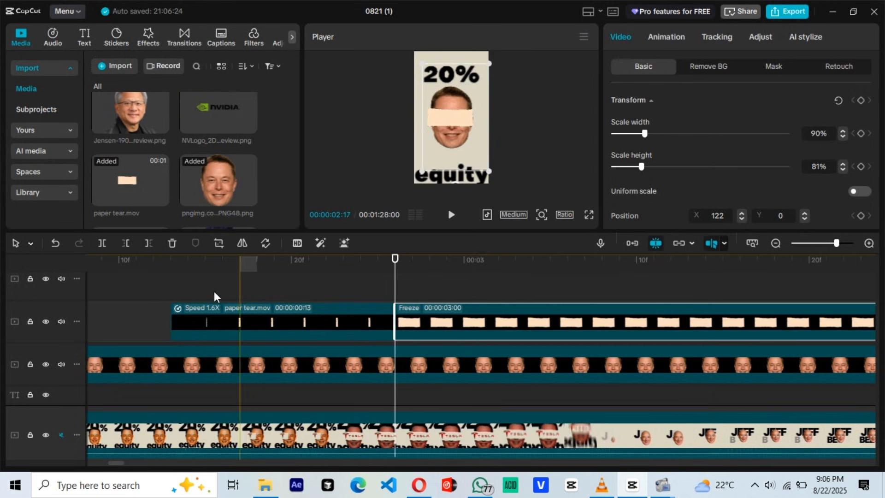
Step: Place the Tesla logo image at 02:13 on the track above the paper tear clip
left_click(176, 298)
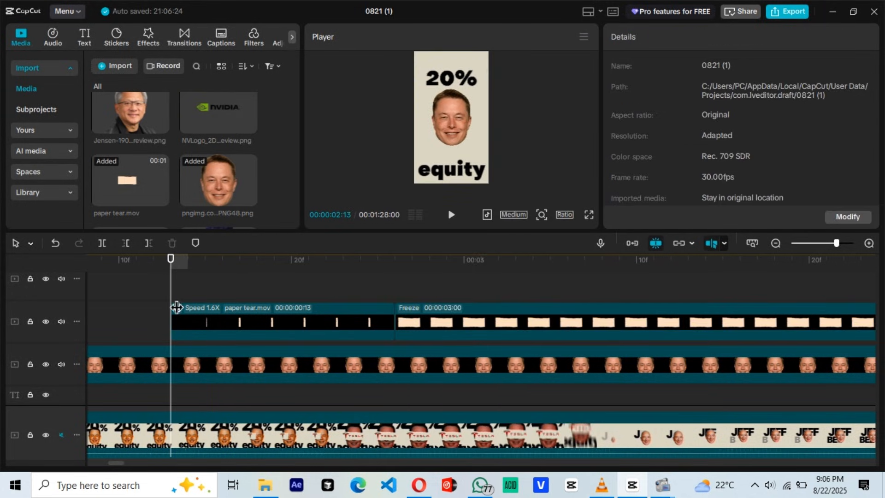
scroll(178, 198, "up", 2)
scroll(178, 197, "down", 1)
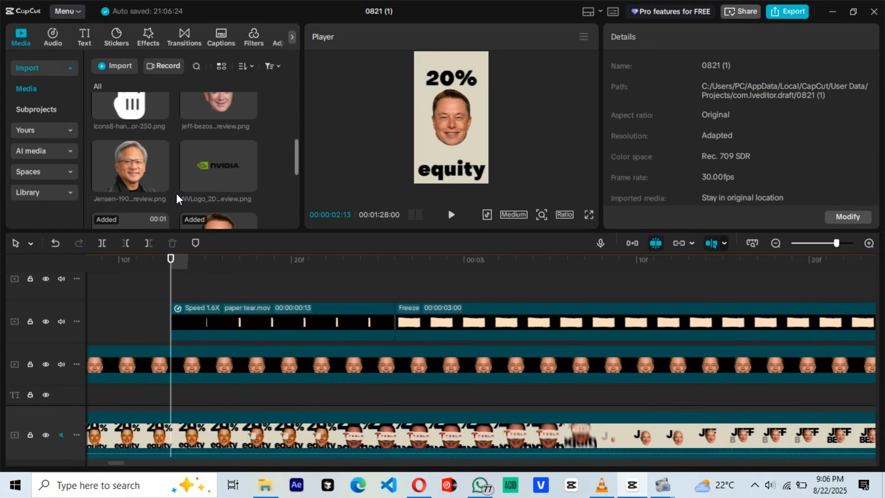
scroll(214, 179, "down", 1)
scroll(202, 179, "up", 2)
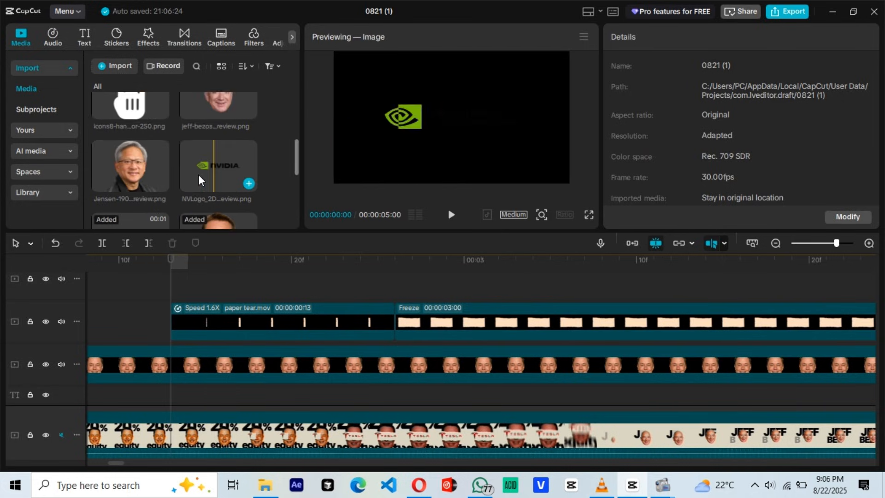
scroll(199, 179, "up", 2)
left_click_drag(219, 122, 211, 291)
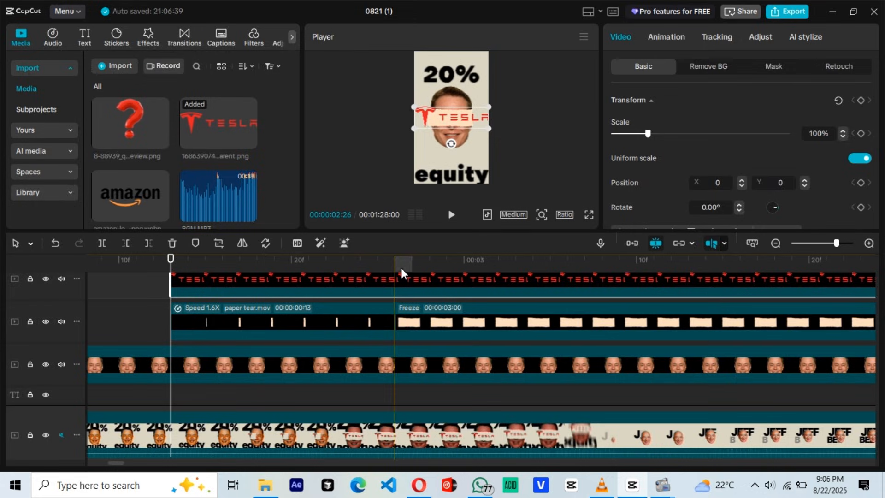
Step: Scale the Tesla logo to about 52% and move it to X -32 so it fits inside the paper strip
left_click(396, 290)
left_click_drag(412, 108, 426, 111)
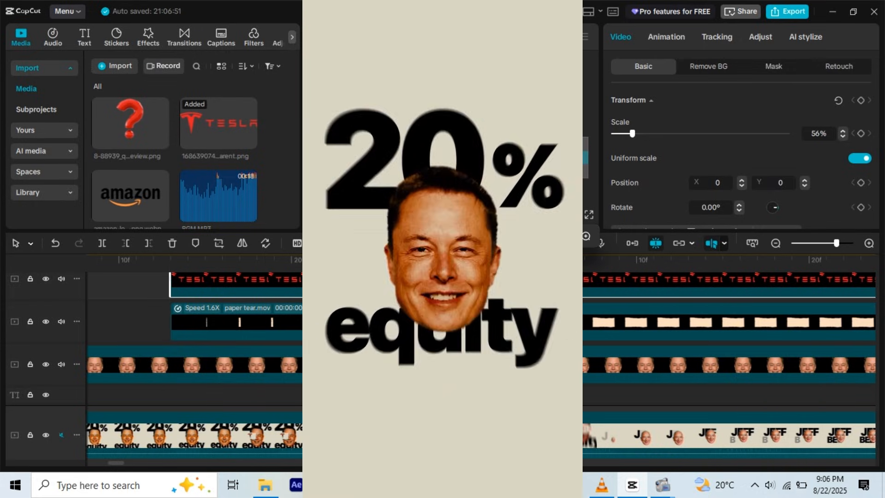
left_click_drag(429, 118, 450, 129)
left_click(553, 215)
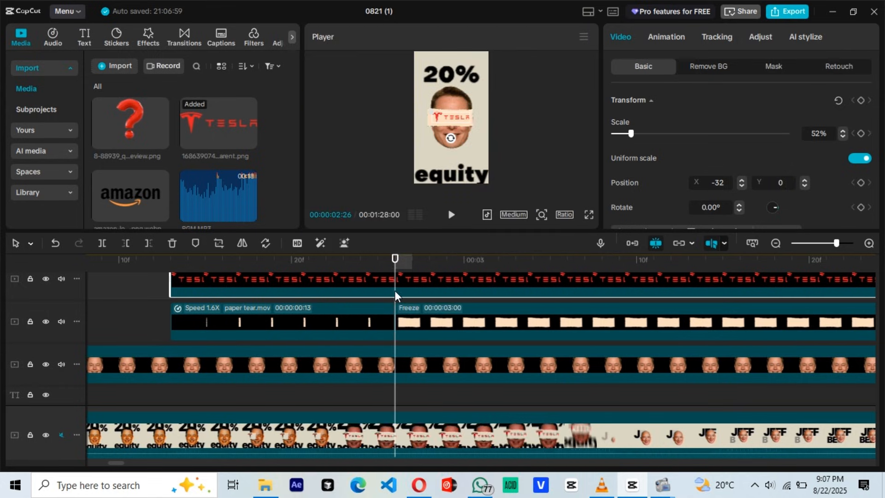
Step: Add a Split mask to the Tesla logo, rotate it to -90° and place its edge past the logo's right end
left_click(778, 68)
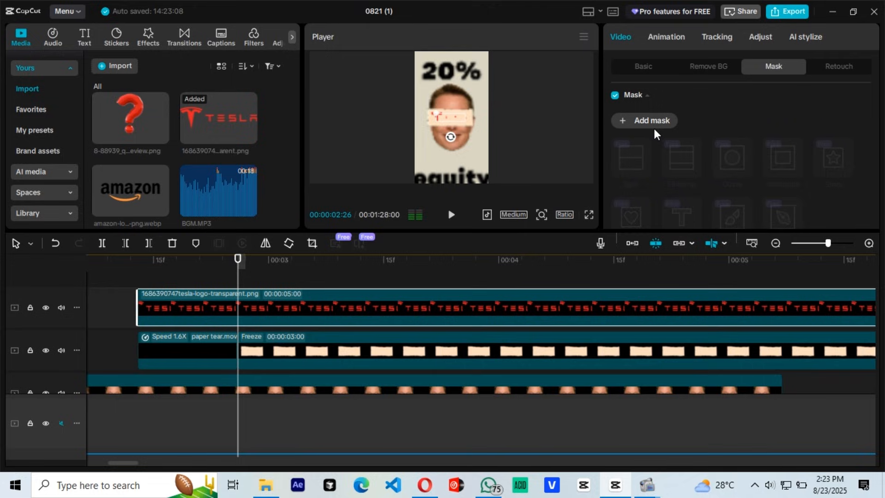
left_click(650, 124)
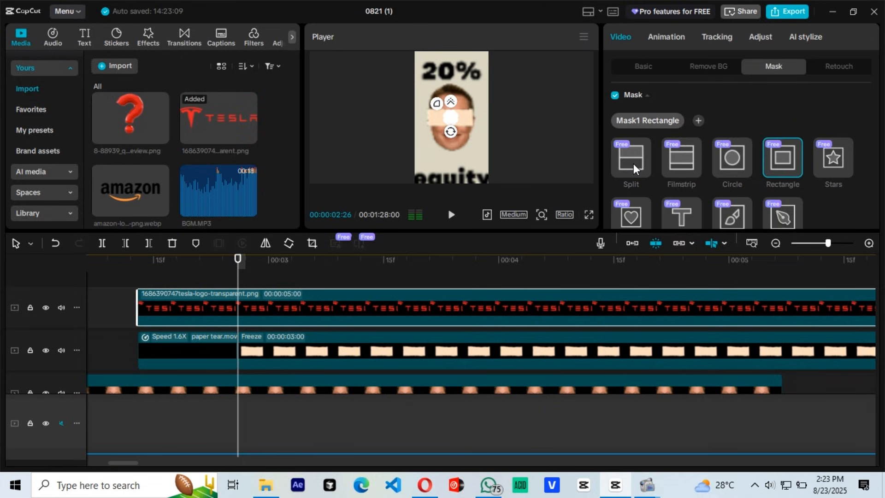
left_click(631, 157)
left_click_drag(451, 138, 480, 130)
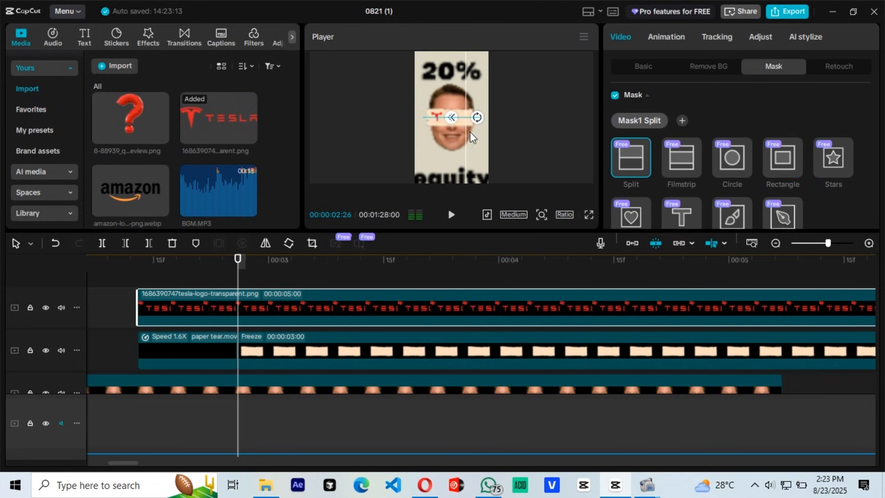
Step: Keyframe the logo's mask at 02:26 and move it past the logo's left end at 02:13 to animate the reveal
scroll(843, 194, "down", 4)
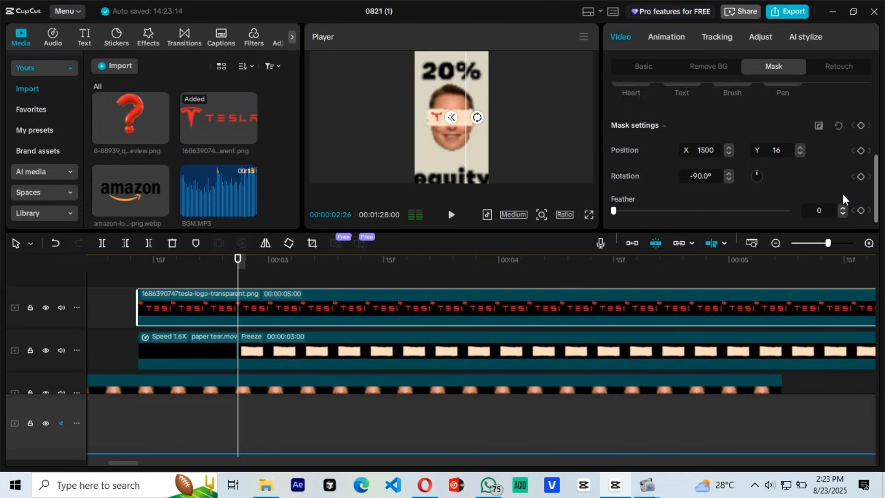
left_click(139, 267)
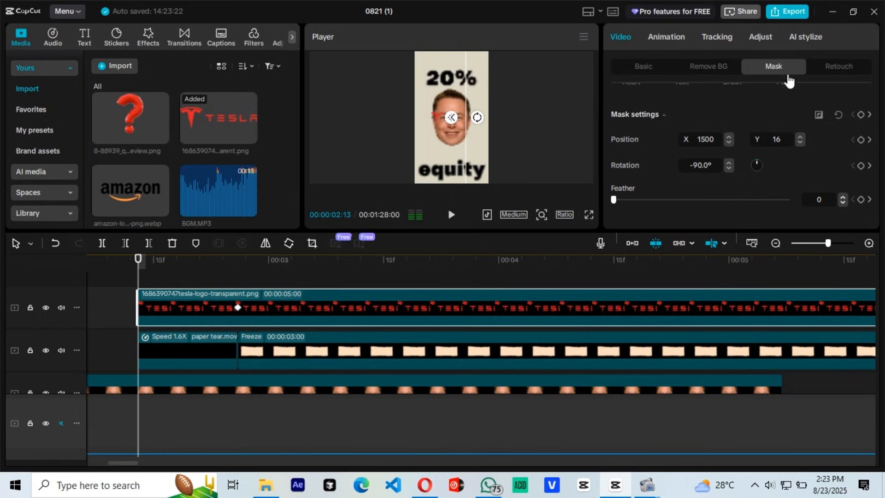
scroll(833, 137, "up", 4)
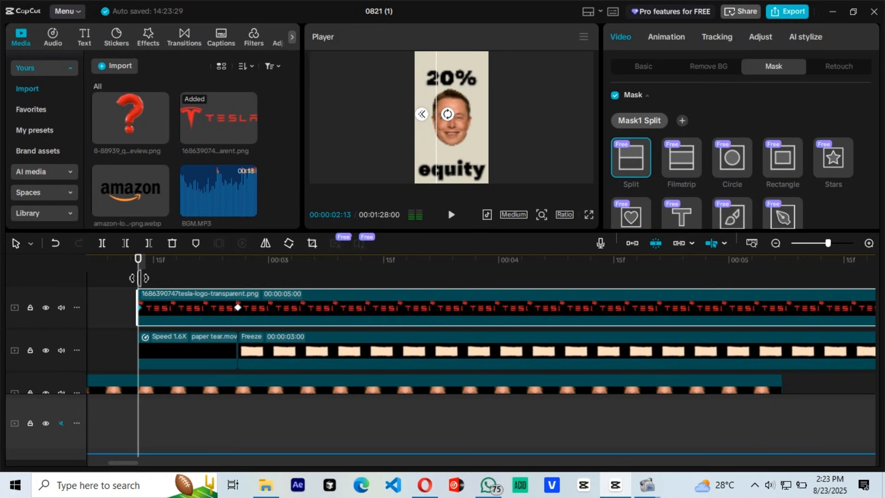
Step: Play back the masked Tesla logo reveal from 02:13 to check it against the paper tear
right_click(161, 307)
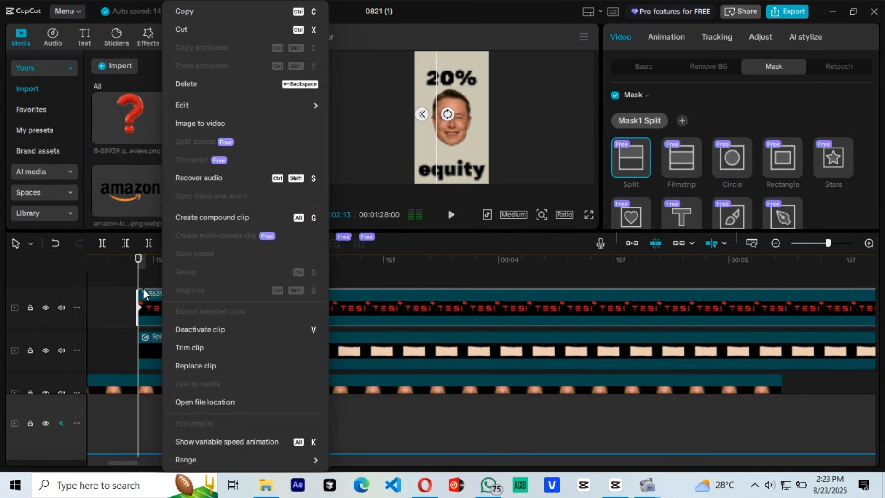
left_click(144, 284)
key("space")
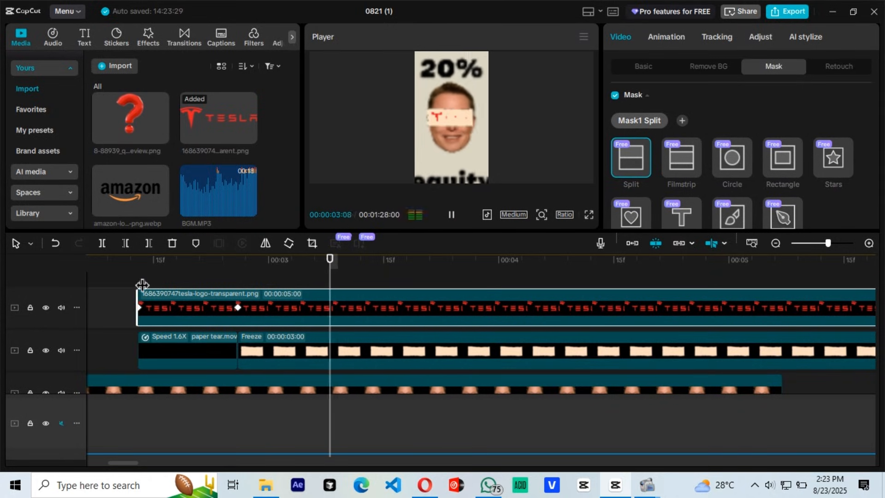
left_click(136, 280)
key("space")
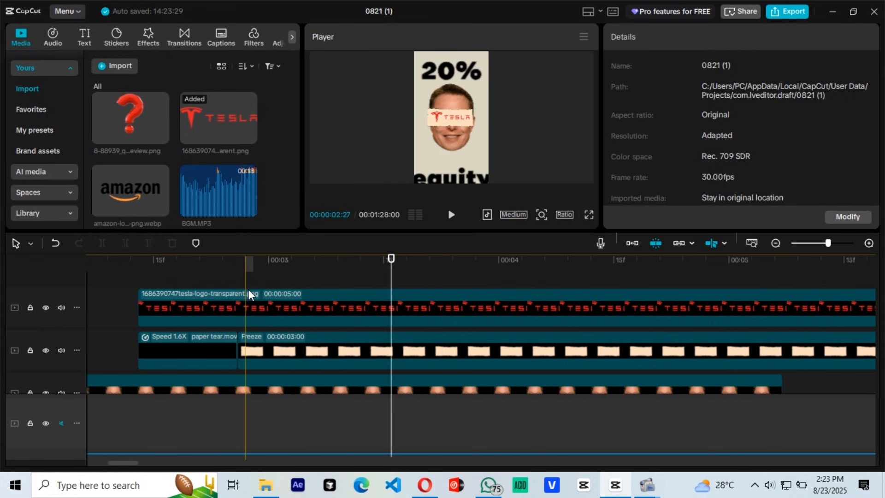
left_click(245, 292)
Step: Trim the end of the frozen paper clip to a length of 02:11, in line with the end of the face clip
scroll(246, 296, "down", 1)
scroll(246, 296, "up", 1)
left_click(285, 286)
scroll(291, 286, "down", 2)
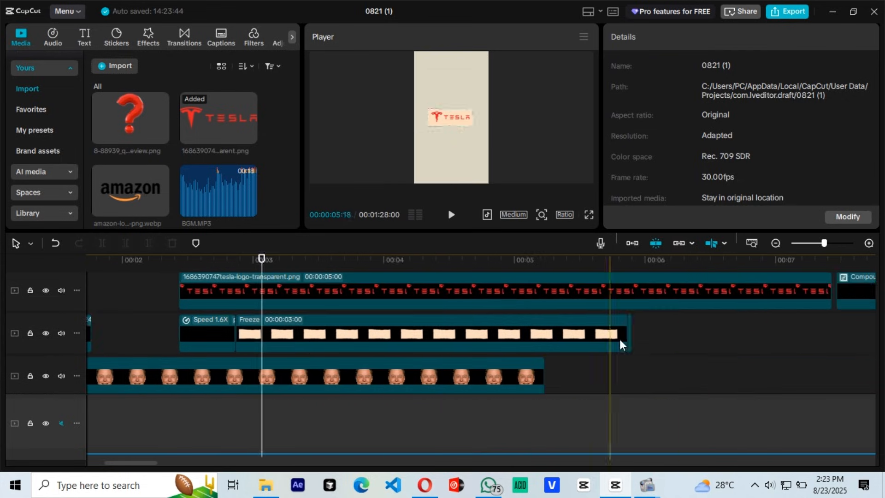
left_click(628, 341)
left_click_drag(631, 341, 549, 341)
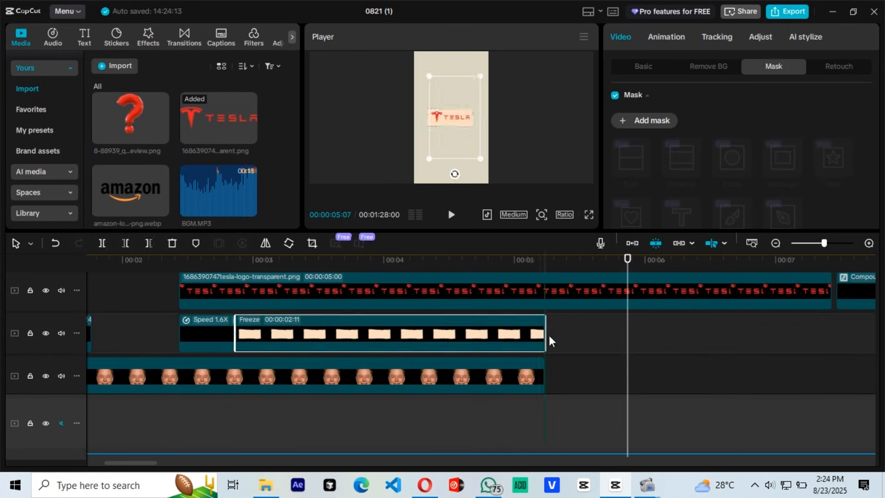
scroll(550, 341, "up", 1)
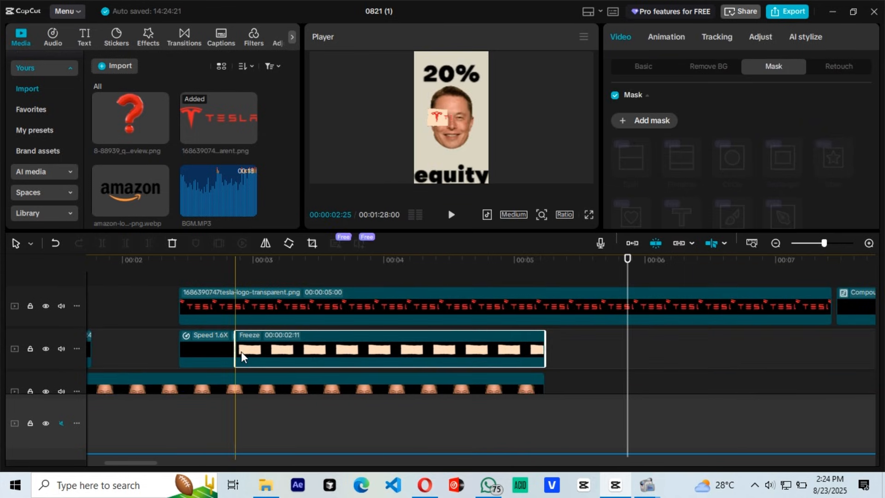
Step: Combine the sped-up paper tear clip and its freeze frame into one compound clip
left_click(204, 355)
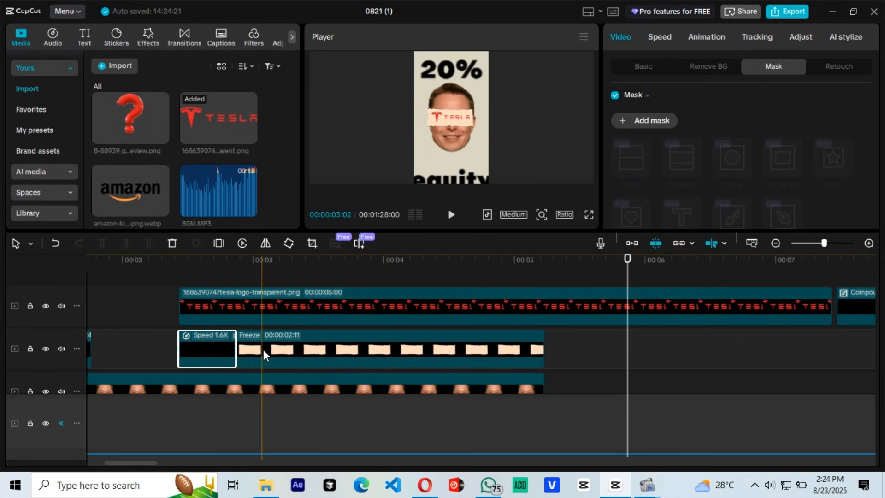
left_click(279, 348, "ctrl")
right_click(279, 347)
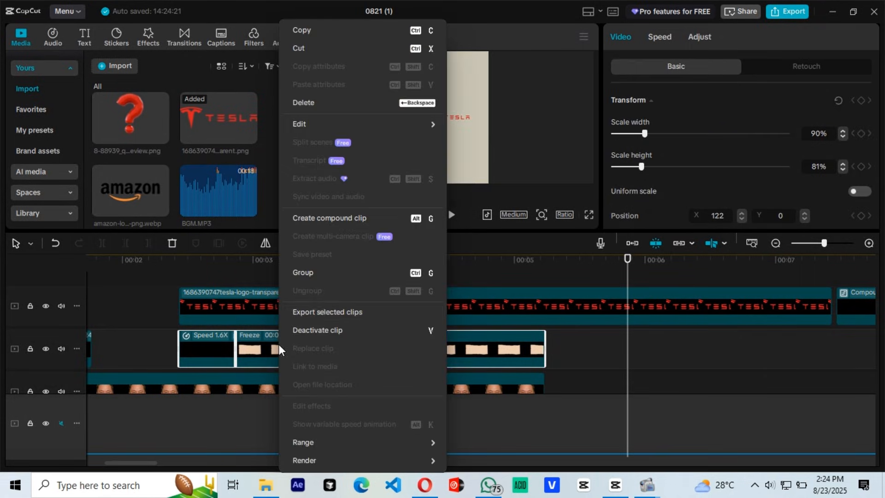
left_click(345, 218)
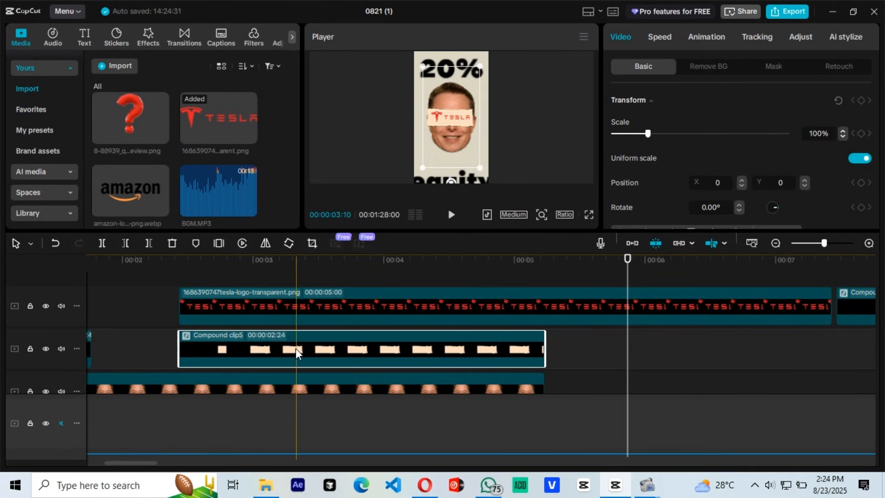
Step: Paste a copy of the paper tear compound clip at 07:01 on the same track and select the older paper compound clip above it
right_click(298, 351)
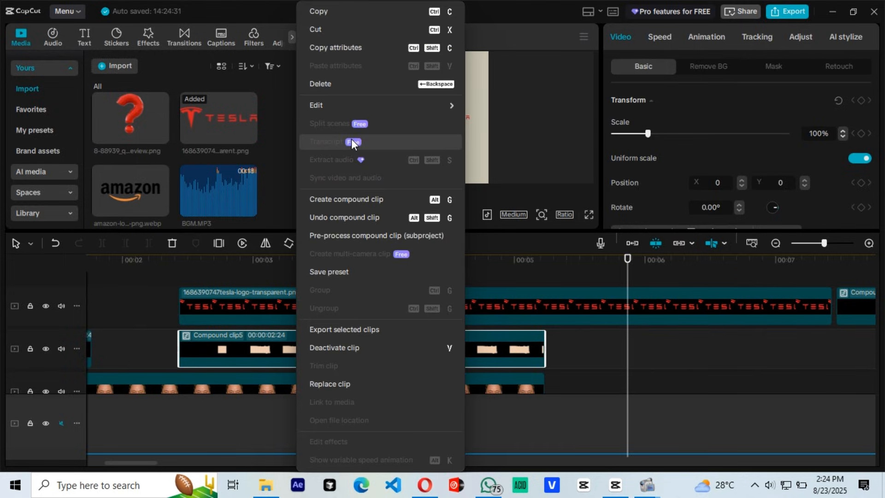
left_click(337, 18)
left_click(669, 364)
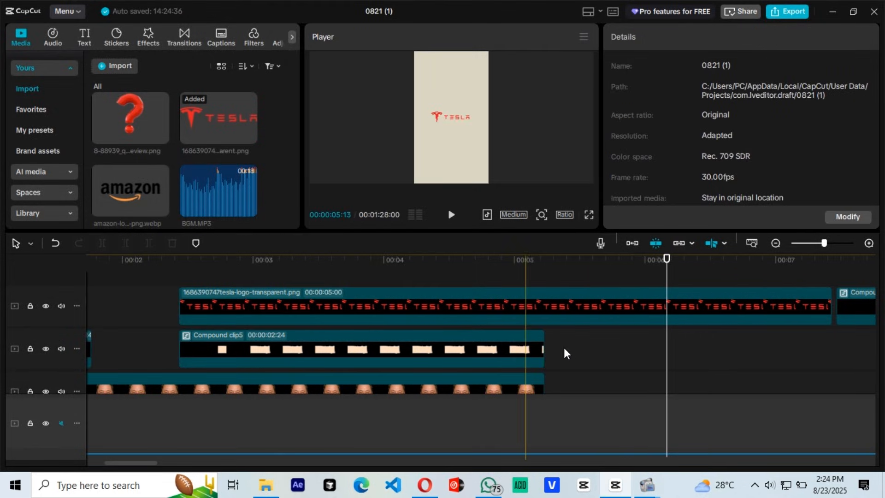
scroll(530, 355, "right", 4)
left_click(497, 362)
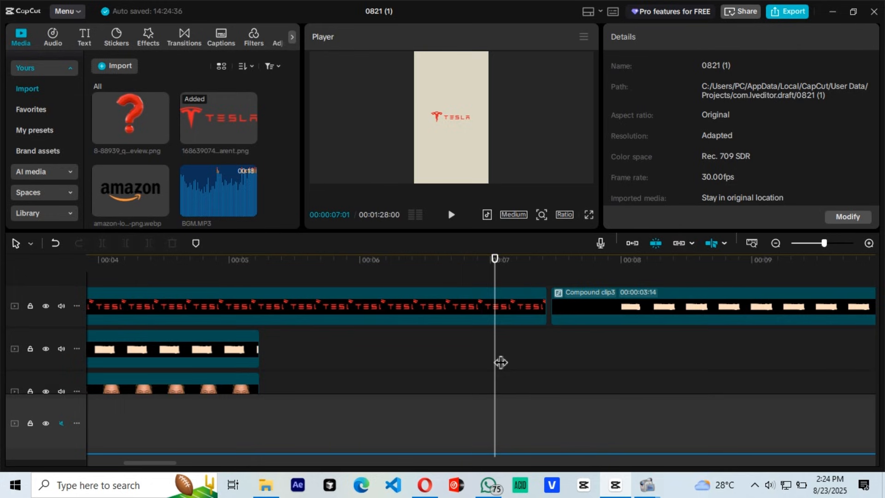
key("ctrl+v")
left_click(722, 315)
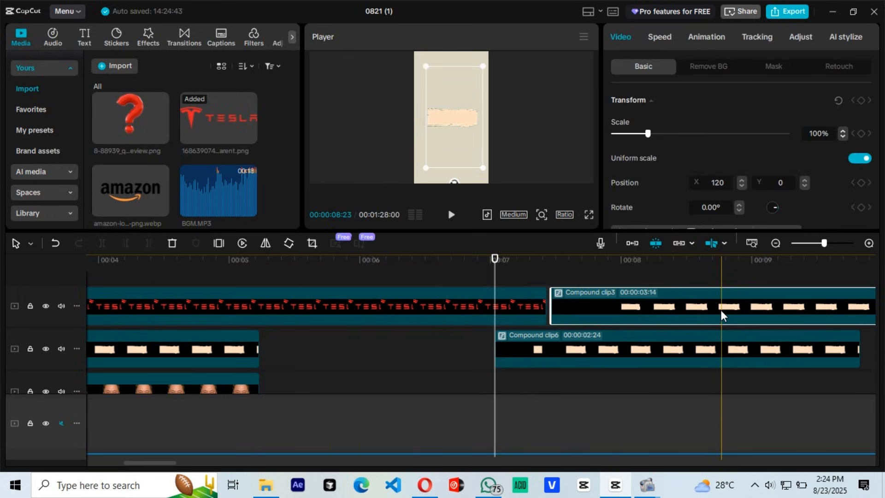
Step: Delete the older paper compound clip and trim the Tesla logo clip's end to 02:24, in line with the paper tear clip below
key("Delete")
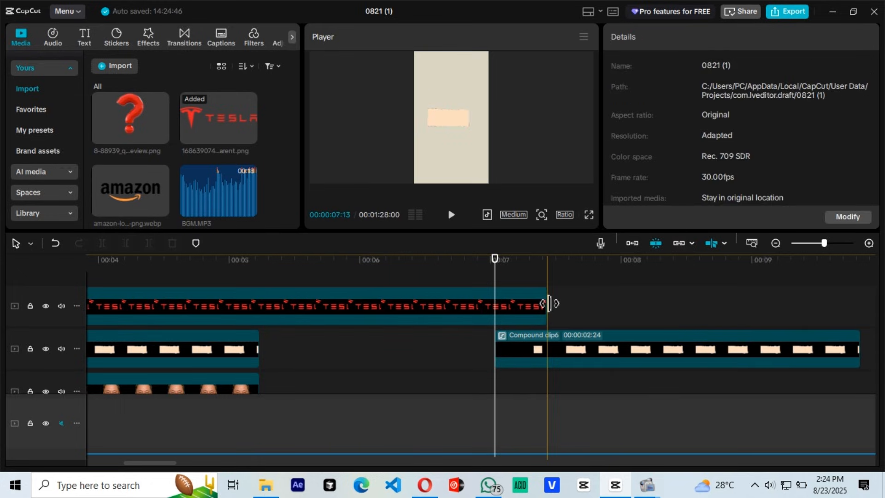
left_click_drag(549, 303, 265, 305)
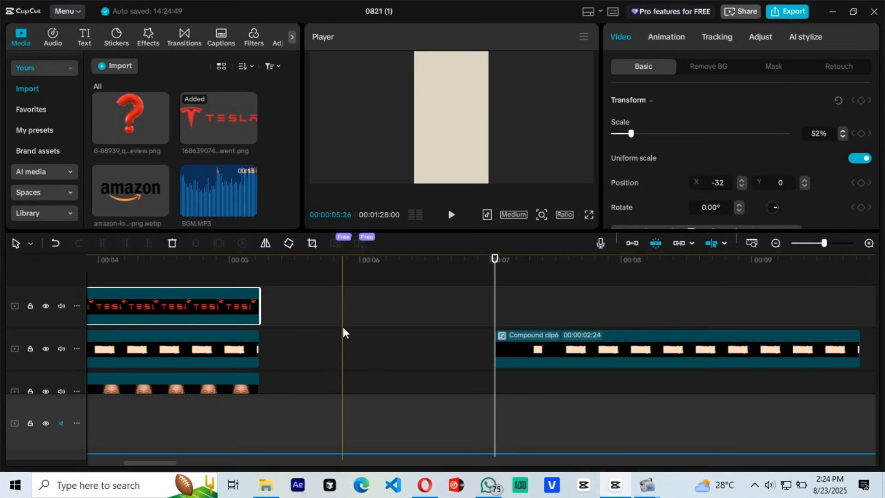
Step: Combine the Tesla logo, the paper tear clip beneath it and the face clip into one compound clip
scroll(267, 340, "down", 3)
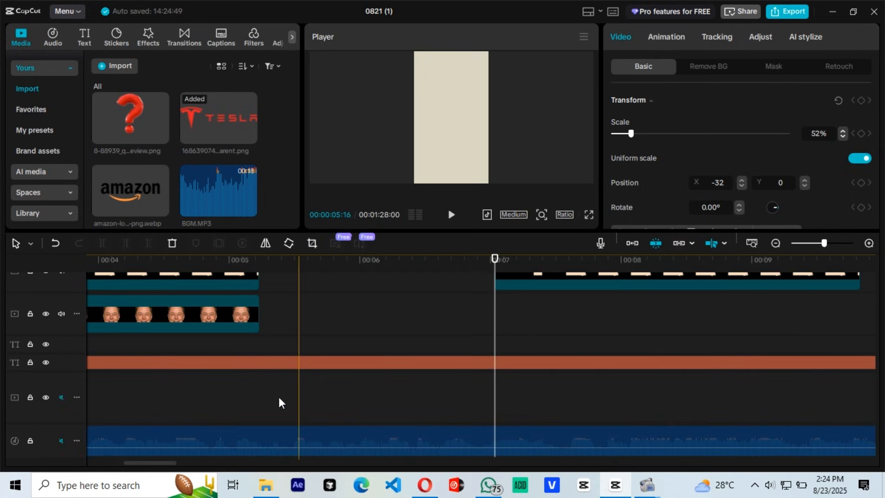
left_click_drag(172, 463, 159, 463)
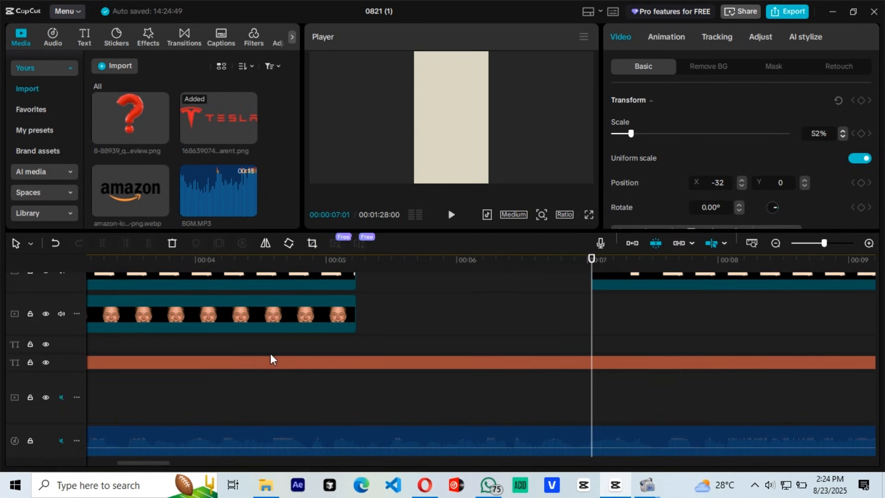
scroll(271, 358, "up", 3)
scroll(355, 341, "up", 1)
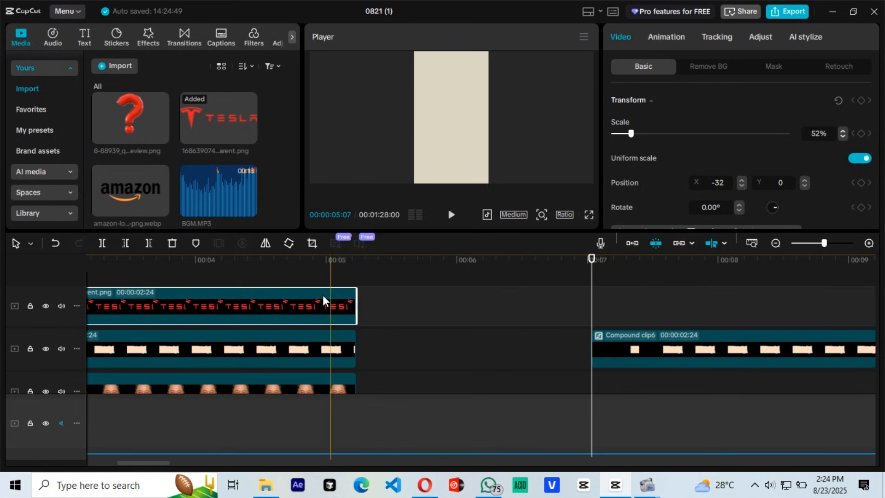
scroll(378, 318, "left", 3)
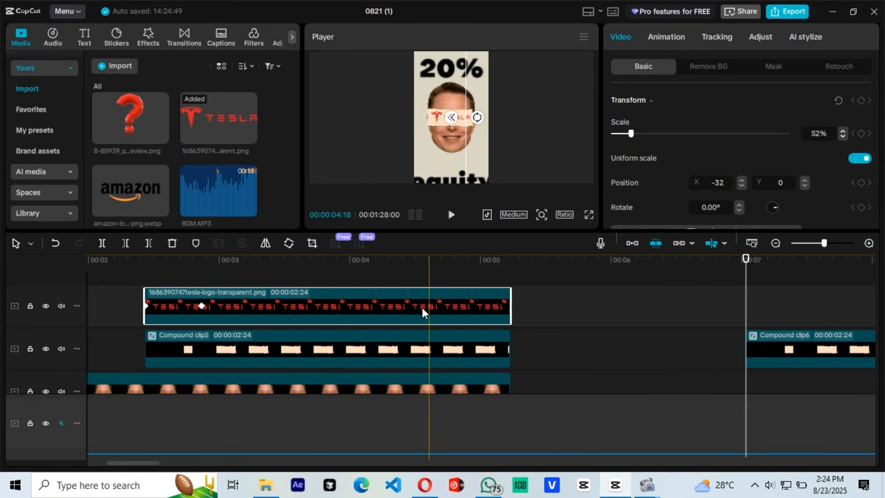
scroll(431, 310, "down", 1)
left_click_drag(551, 289, 454, 378)
right_click(454, 333)
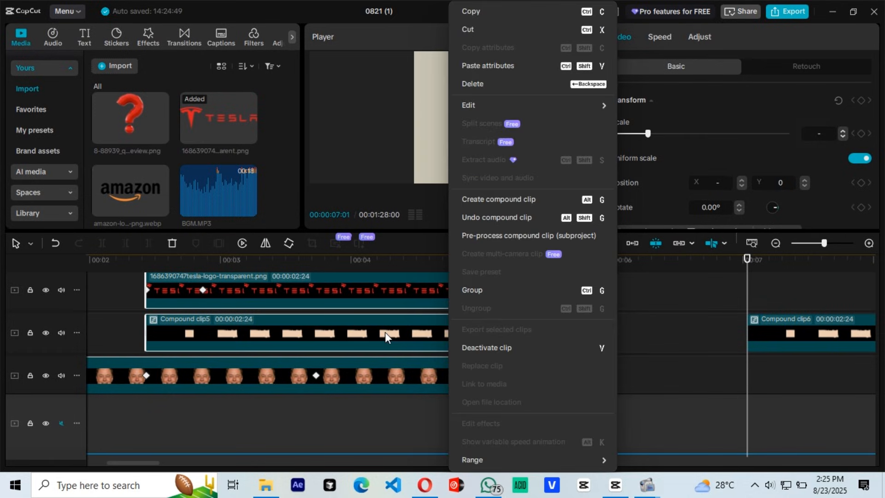
left_click(514, 203)
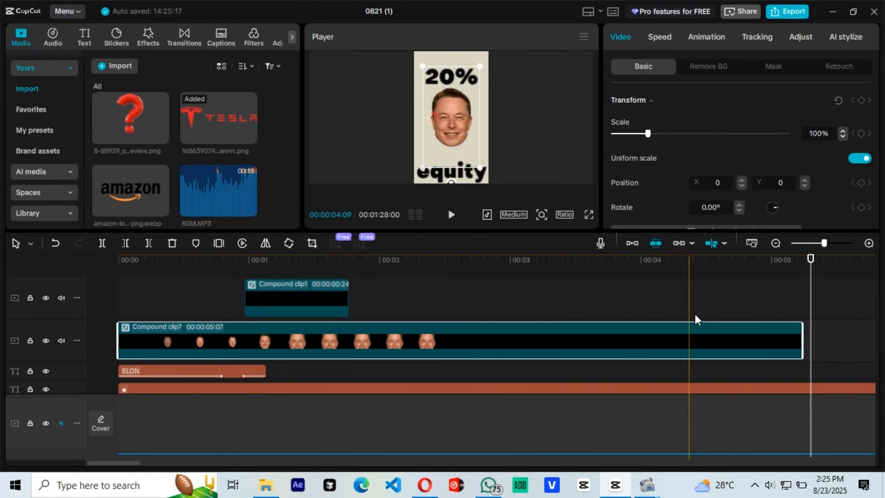
Step: Keyframe the new compound clip's transform at 03:28 and 04:12, moving it straight up to Y 3840 at the second keyframe
left_click(662, 315)
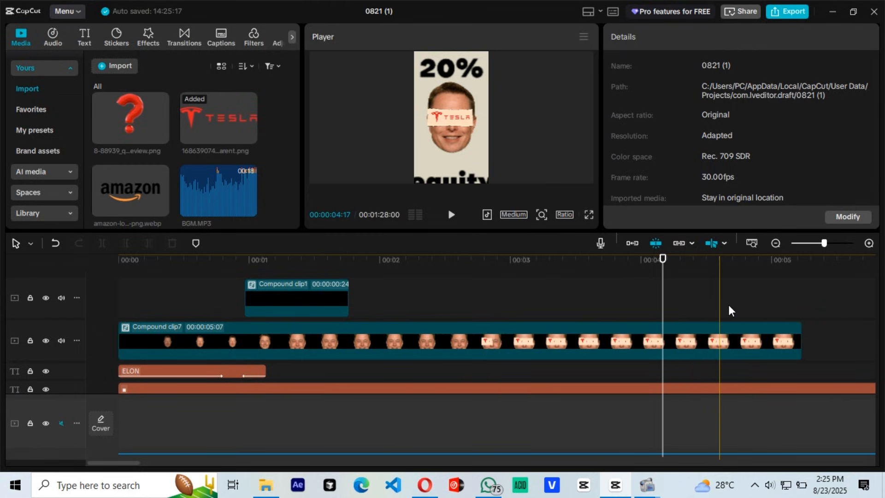
left_click(632, 317)
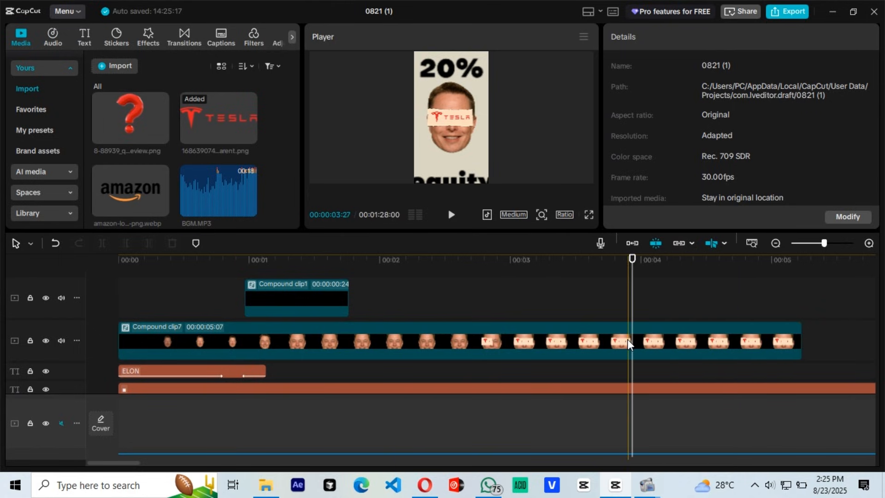
left_click(630, 345)
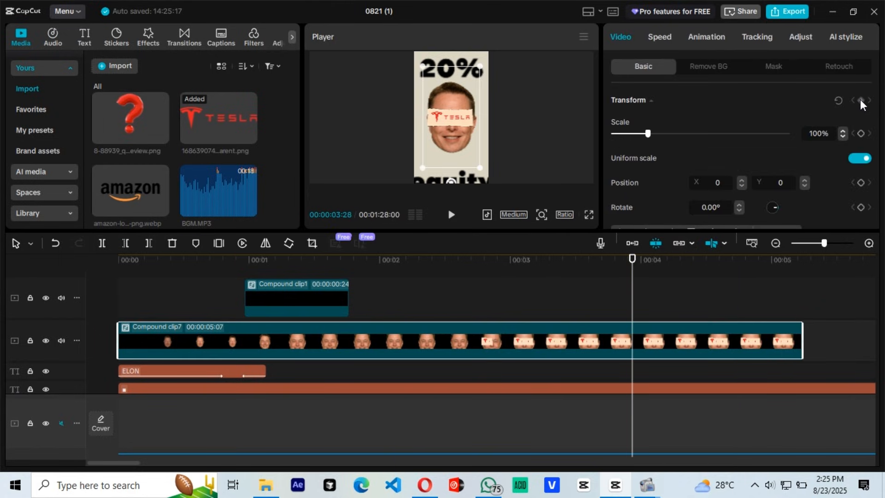
left_click(693, 280)
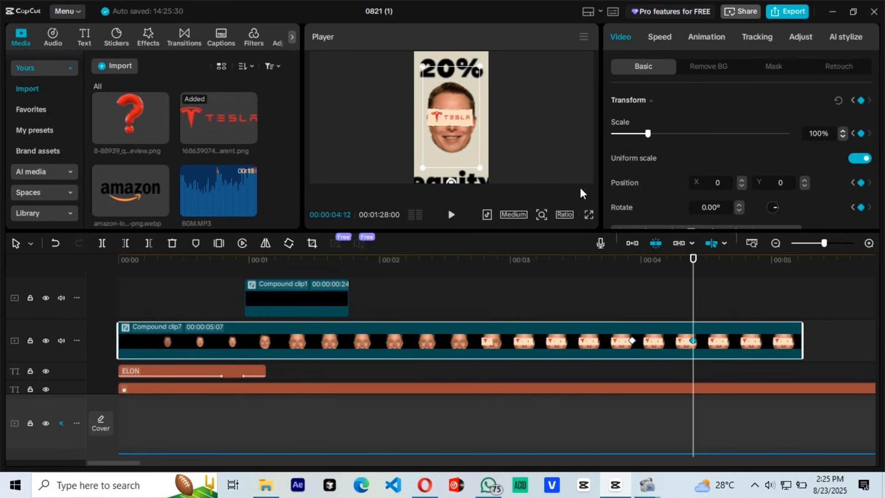
scroll(699, 320, "down", 2)
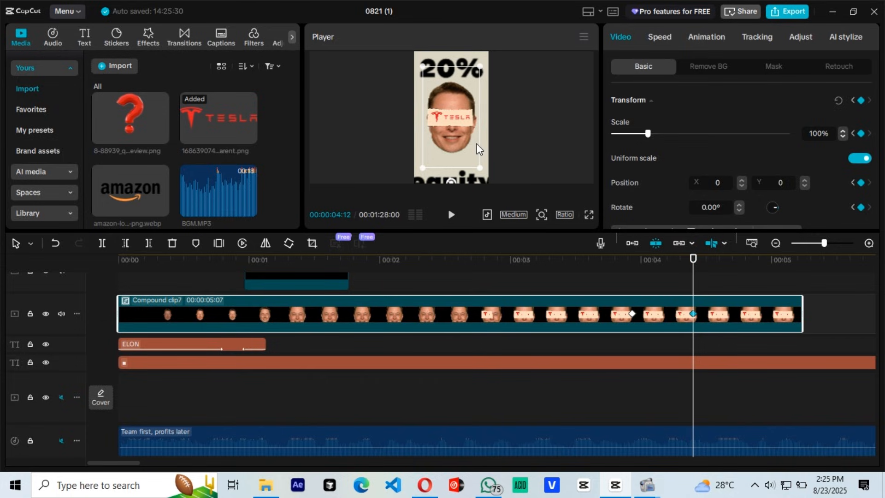
left_click_drag(477, 149, 459, 36)
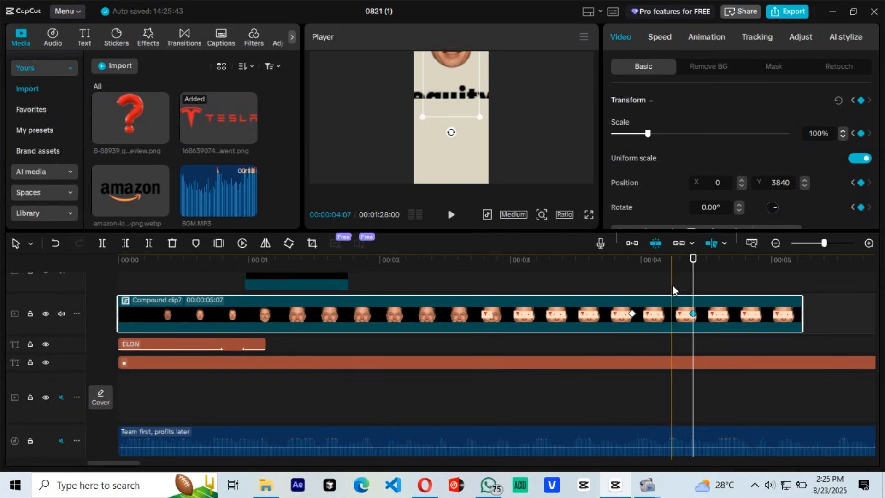
Step: Apply the Cubic Out preset curve to the compound clip's Y position animation and hide its variable speed graphs
right_click(664, 313)
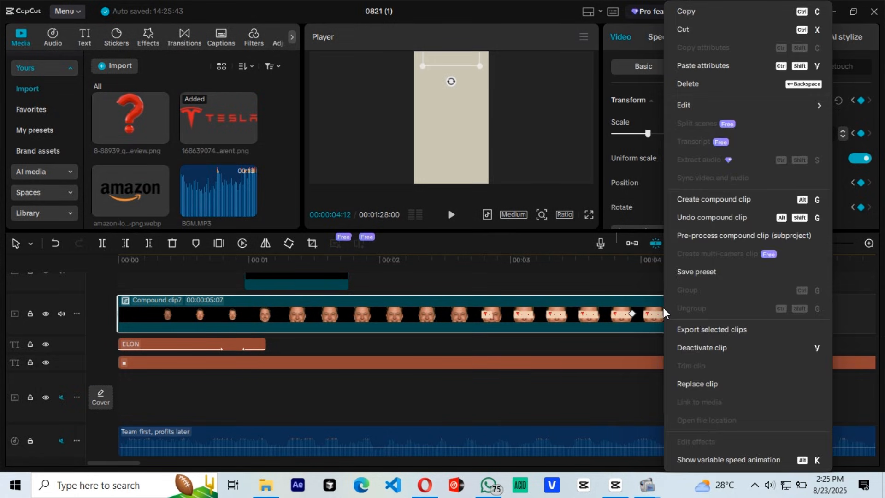
key("alt+k")
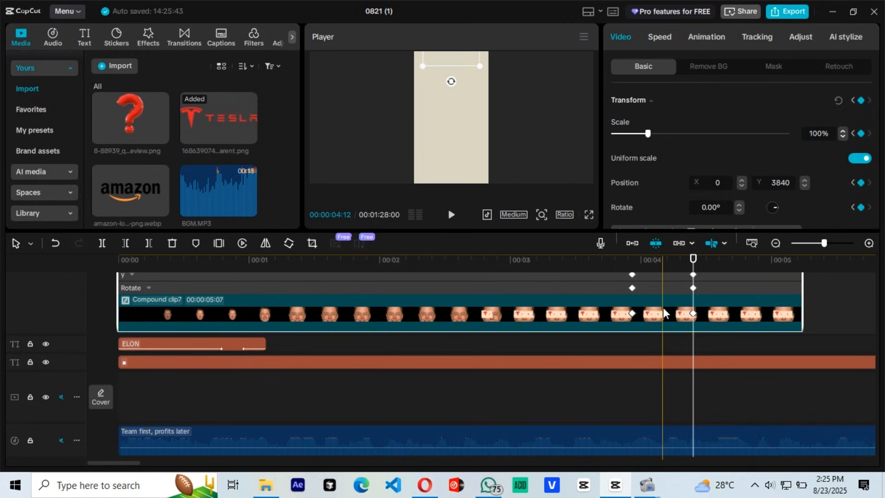
scroll(664, 313, "up", 9)
scroll(664, 314, "down", 2)
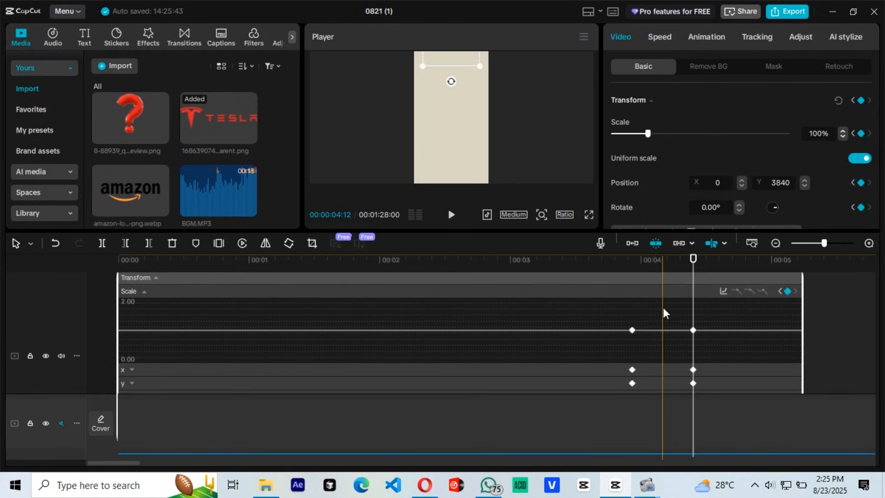
scroll(676, 357, "down", 5)
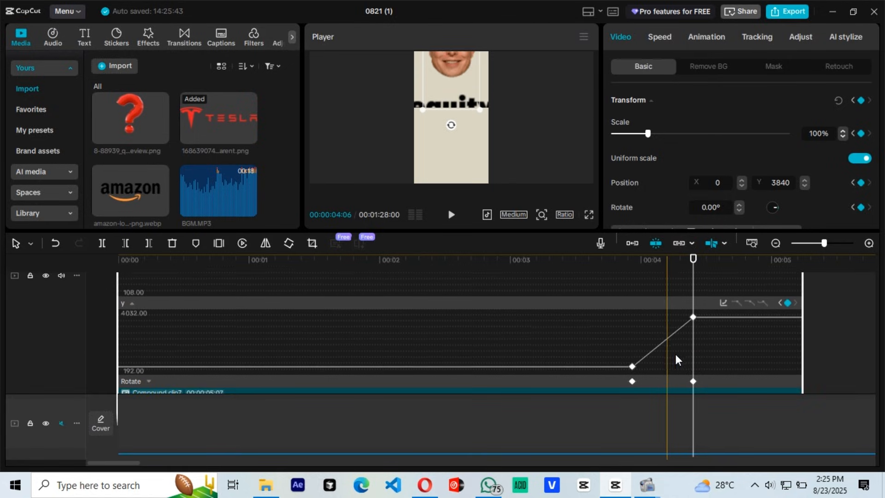
scroll(676, 358, "down", 1)
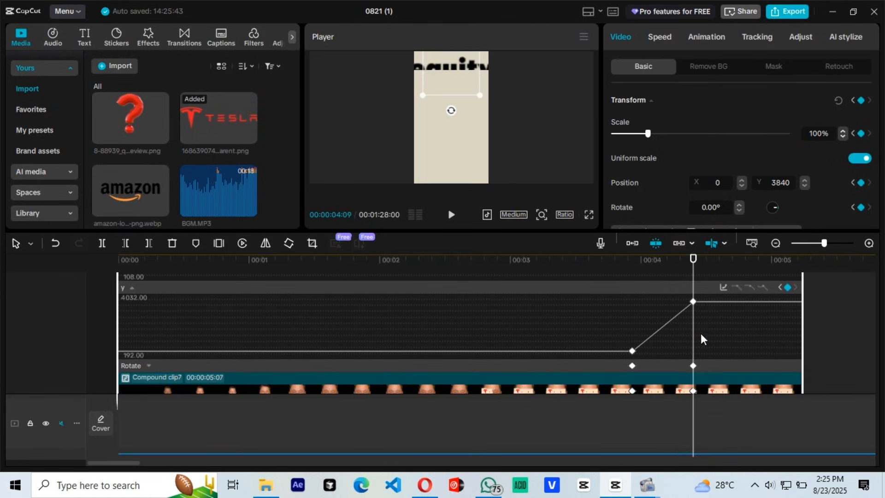
left_click(723, 287)
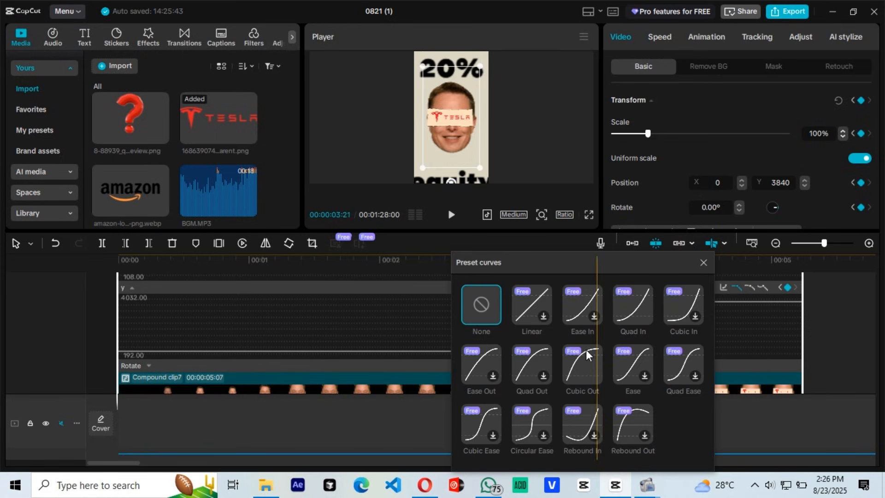
left_click(587, 369)
left_click(704, 261)
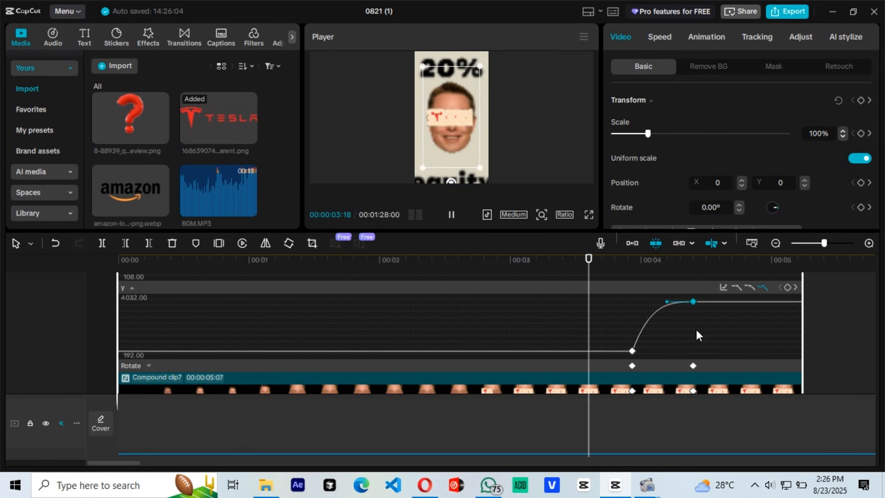
scroll(710, 347, "down", 3)
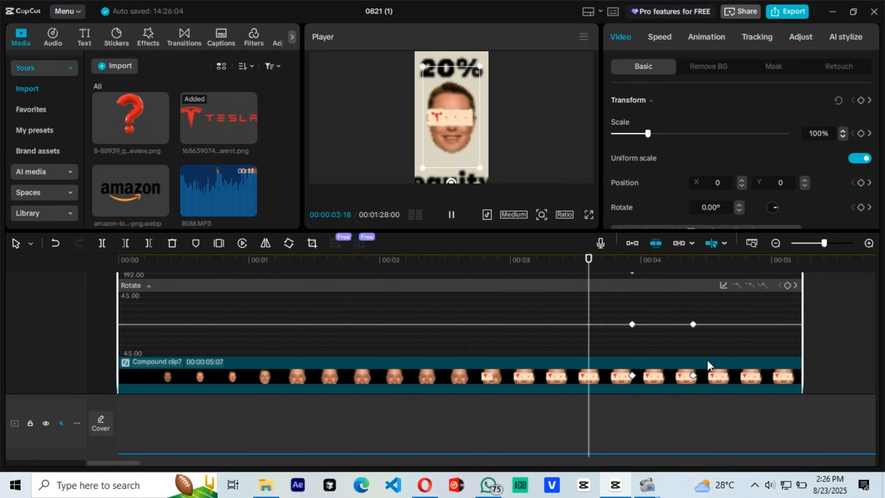
left_click(707, 360)
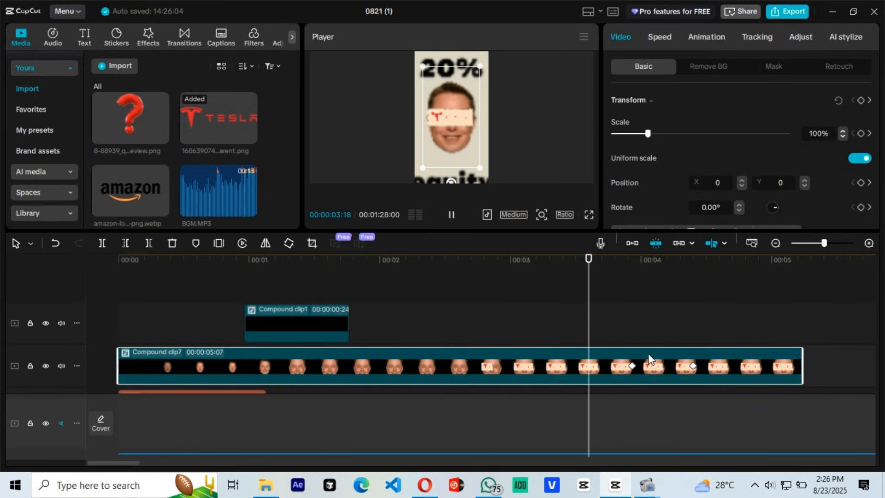
left_click(637, 287)
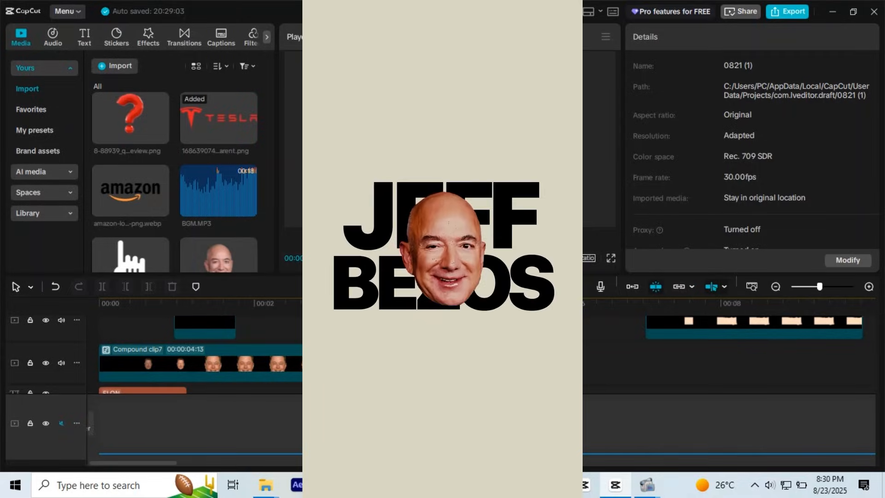
Step: Copy the ELON MUSK title and paste it on the same text track at 04:13, where the face compound clip ends
scroll(443, 378, "down", 2)
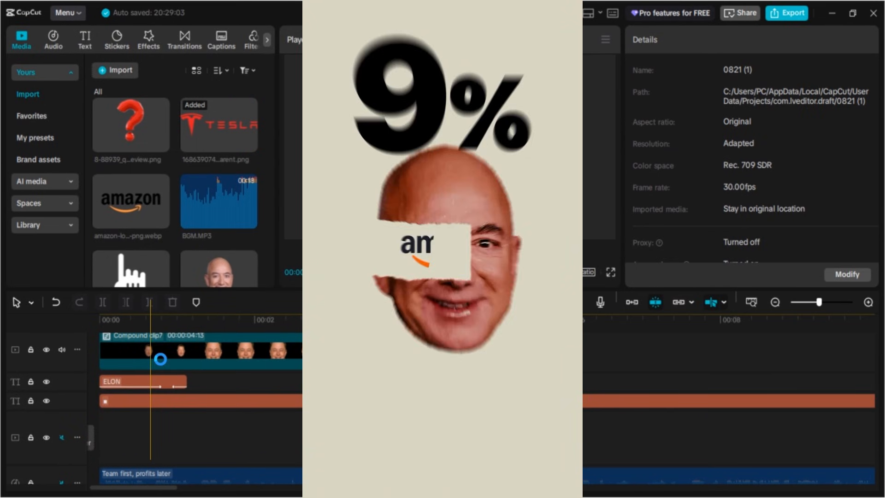
left_click(162, 382)
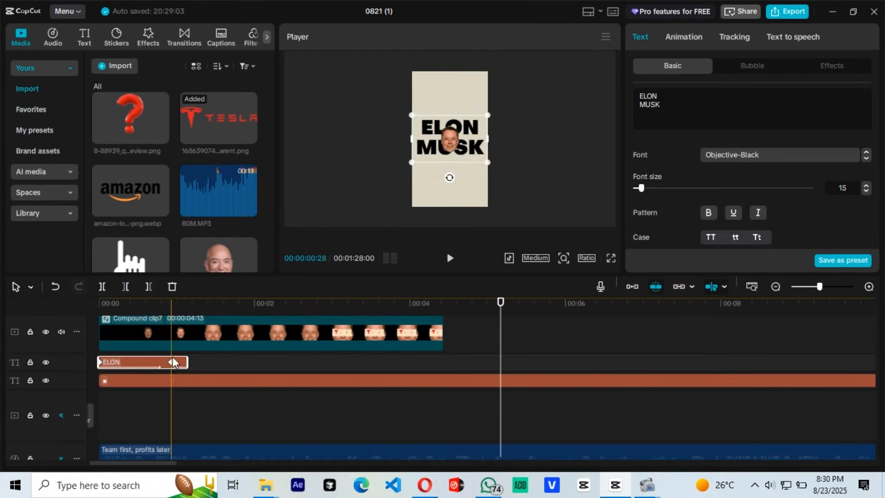
right_click(161, 363)
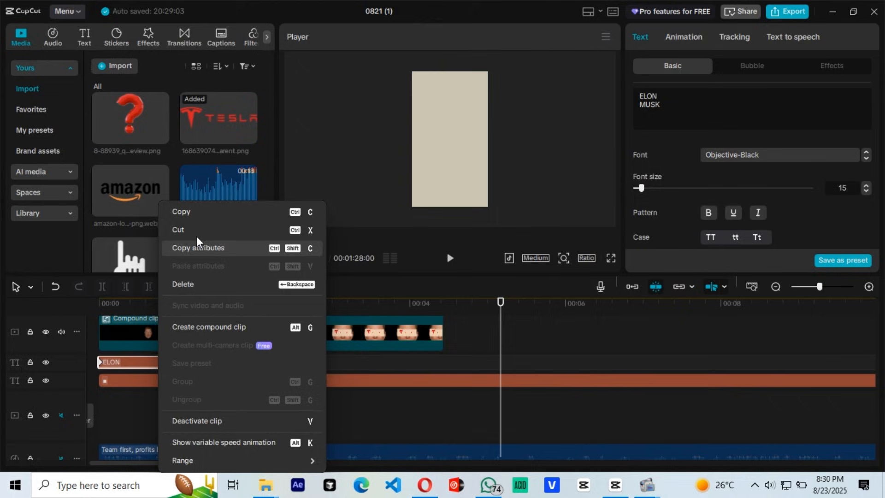
left_click(196, 211)
left_click(448, 365)
right_click(447, 363)
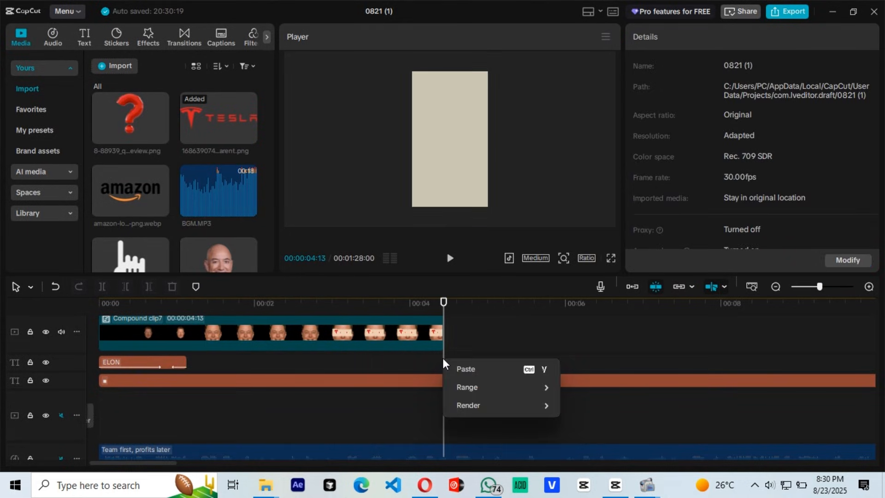
left_click(461, 366)
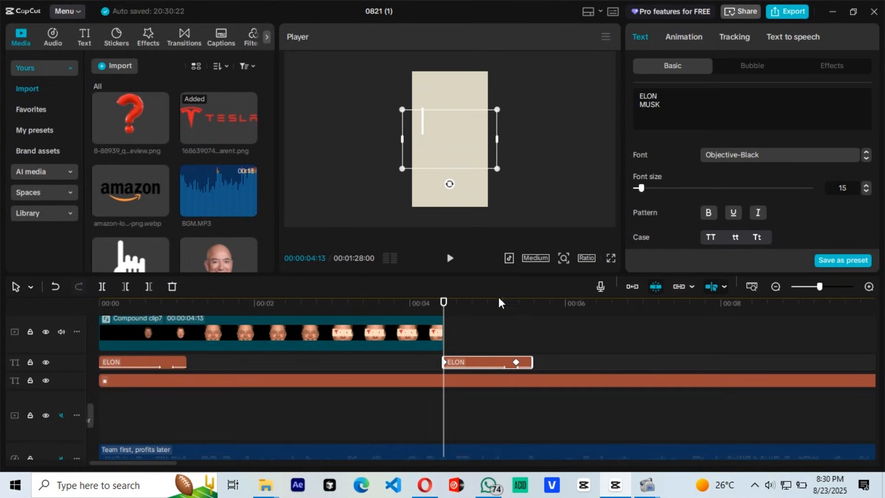
Step: Replace the pasted title's text with JEFF BEZOS on two lines
left_click(512, 313)
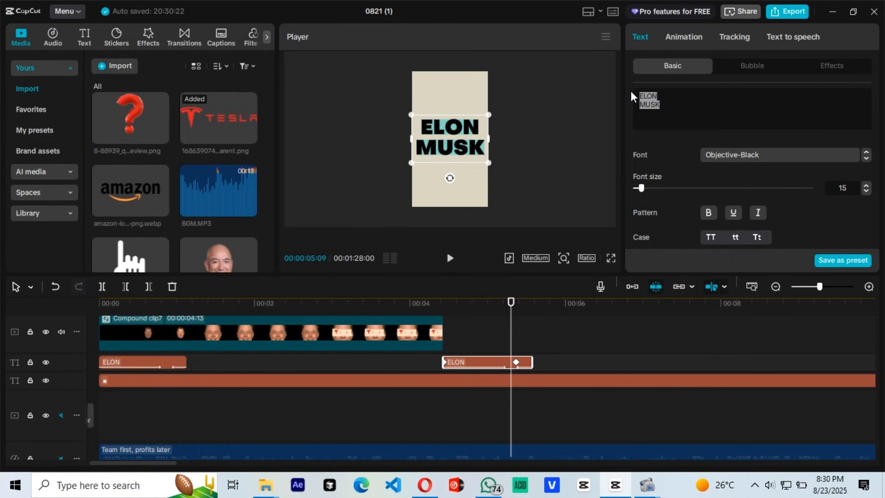
type("JE")
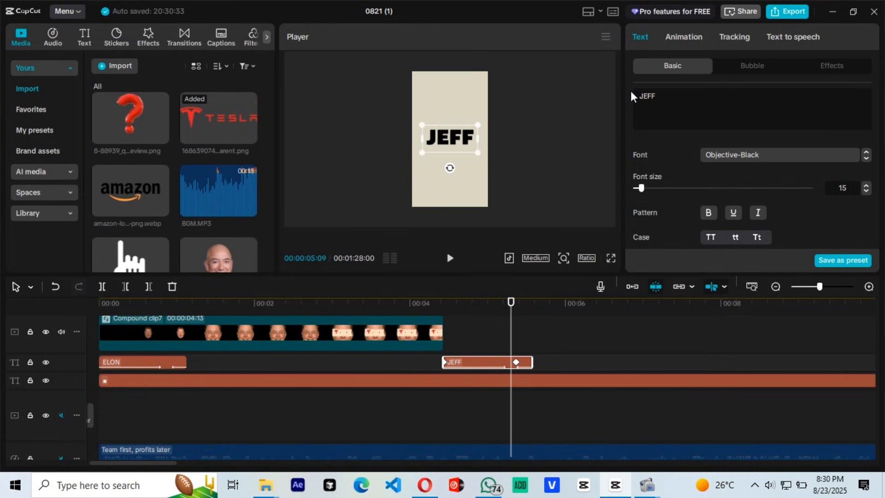
type("FF")
key("Return")
type("BEZOS")
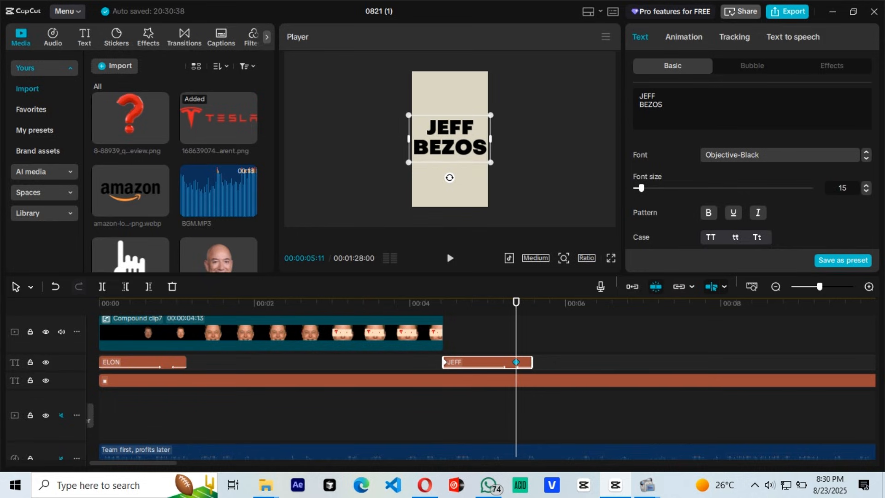
Step: Scale the JEFF BEZOS title down slightly at its 05:11 keyframe and at its starting keyframe at 04:13
left_click_drag(408, 117, 411, 119)
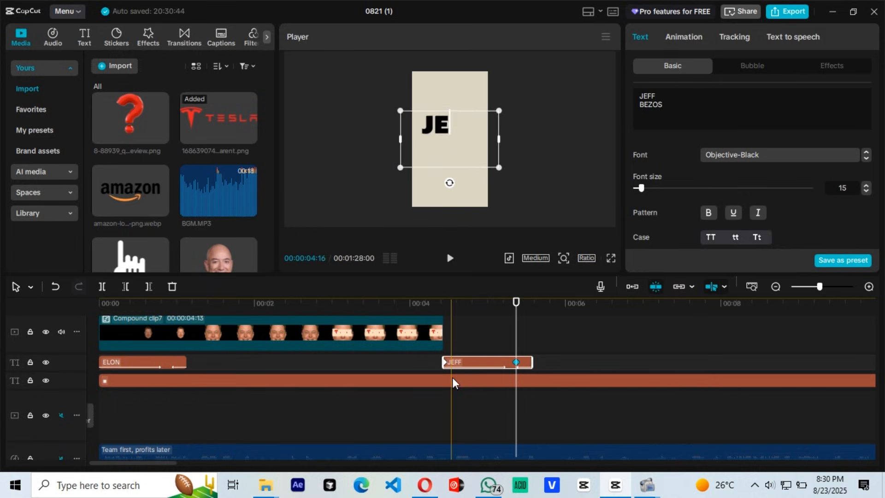
left_click(448, 361)
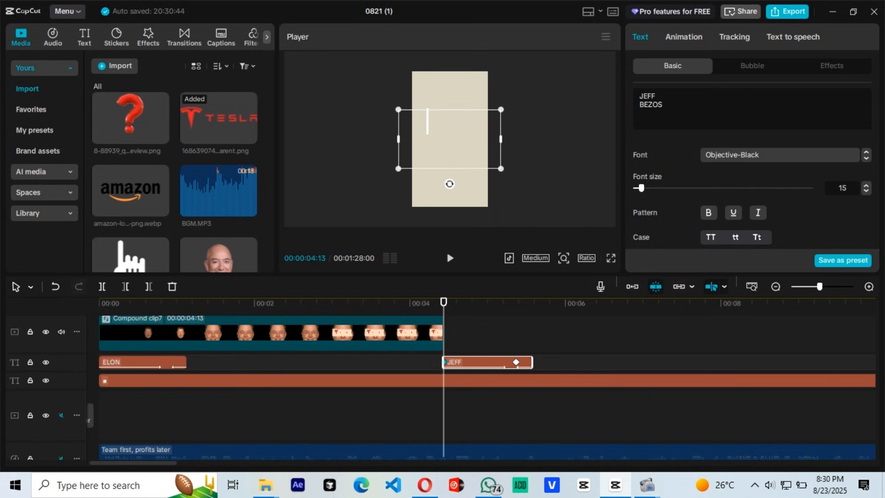
left_click_drag(397, 110, 404, 113)
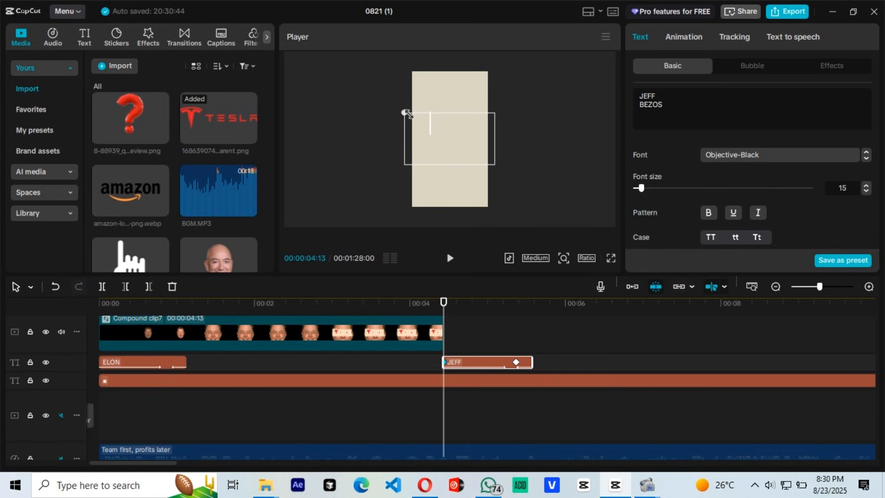
Step: Place the Jeff Bezos face image on the face track directly after the compound clip, starting at 04:13
left_click(514, 318)
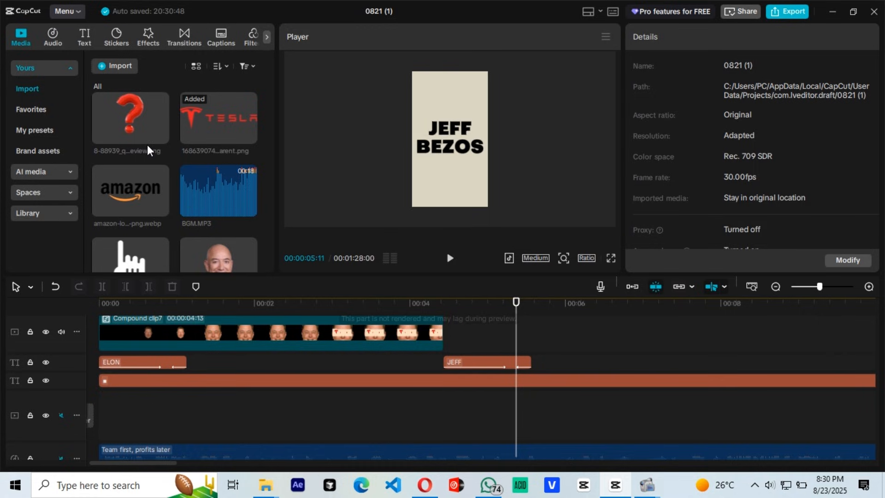
left_click_drag(222, 256, 479, 328)
left_click(507, 327)
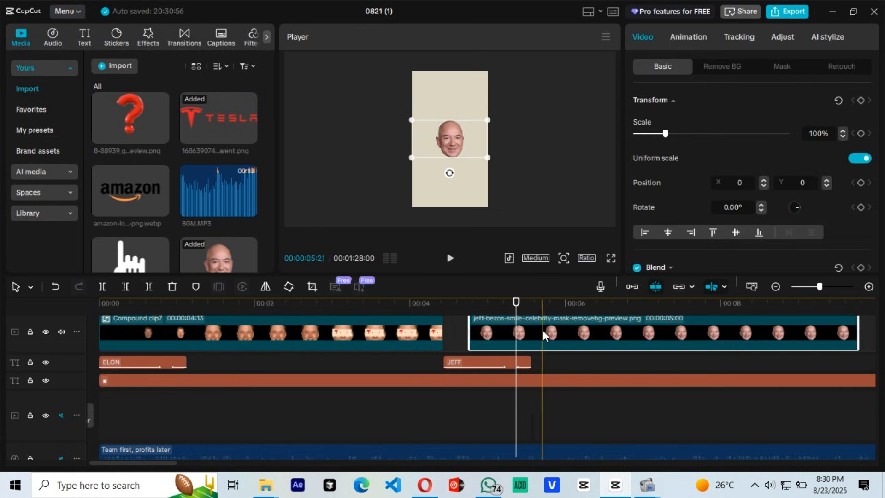
left_click_drag(543, 330, 518, 330)
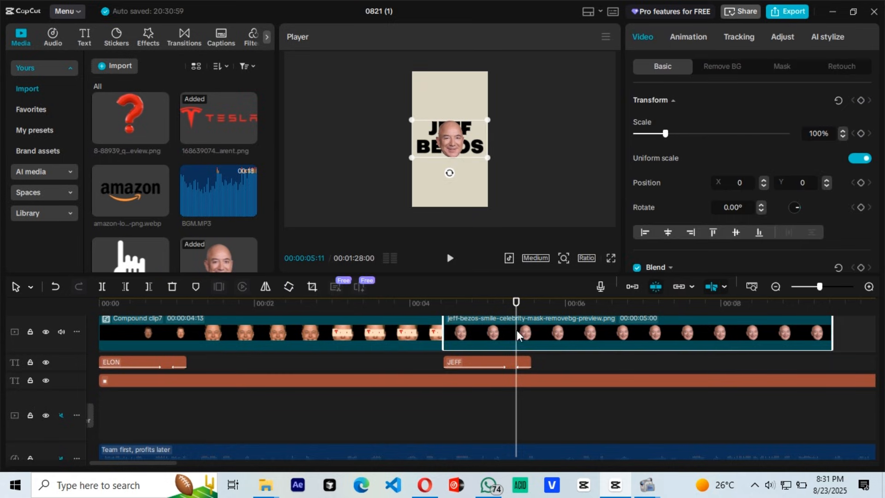
Step: Scale the Bezos face to 68% and add transform and blend keyframes to it at 05:11
left_click_drag(487, 120, 473, 126)
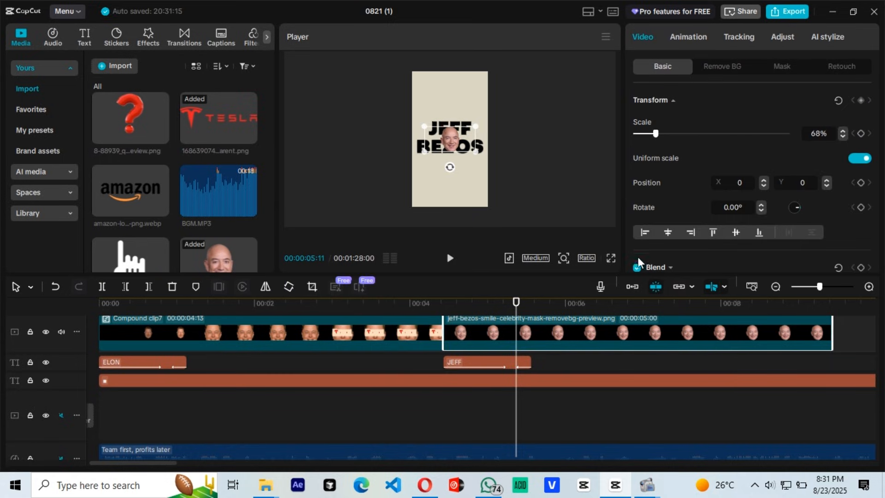
left_click(861, 100)
scroll(790, 159, "down", 2)
scroll(790, 159, "down", 1)
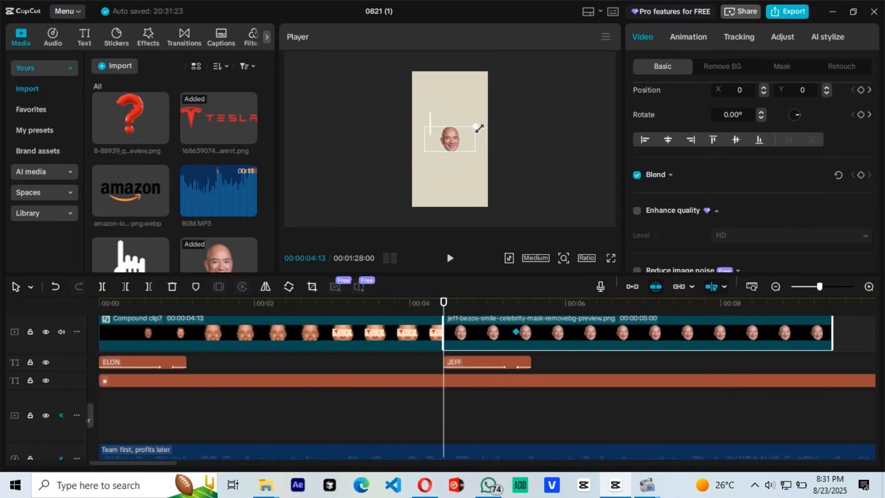
Step: Scale the Bezos face down to 45% and lower its blend opacity at its starting point, 04:13
left_click(454, 140)
left_click(447, 316)
left_click_drag(480, 129, 466, 133)
left_click(505, 107)
left_click(452, 334)
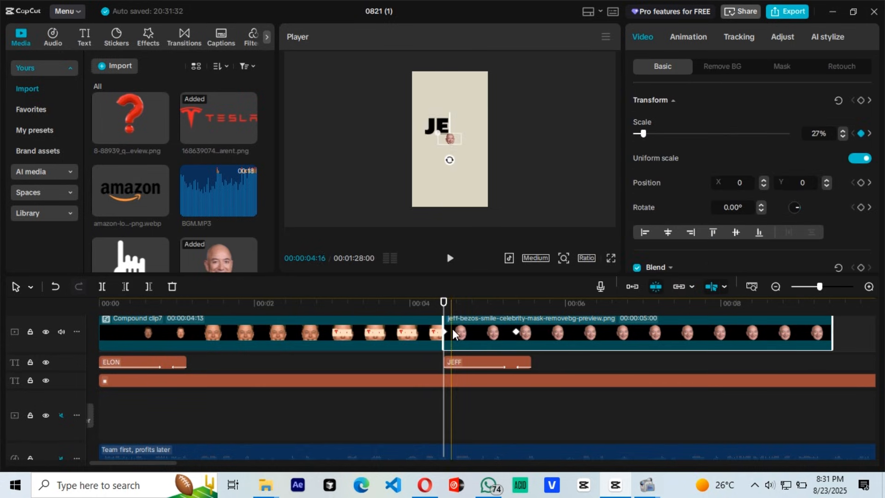
scroll(756, 155, "down", 3)
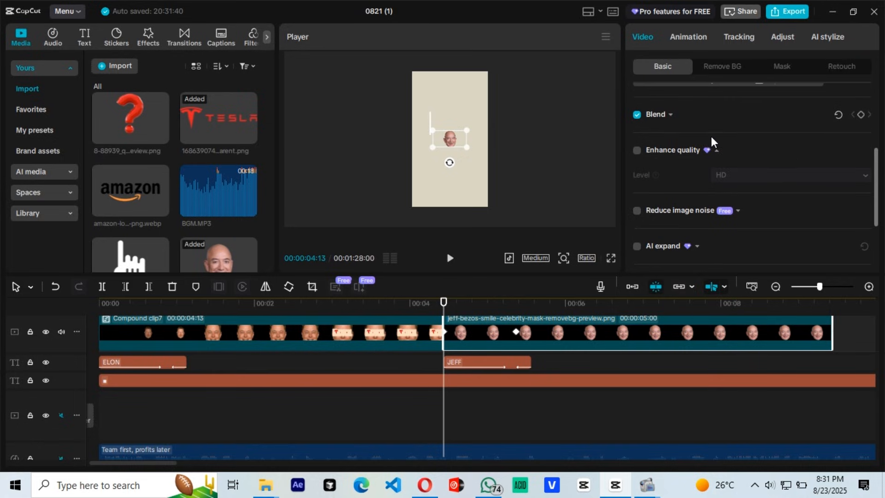
left_click(650, 115)
left_click_drag(787, 173, 728, 170)
Step: Extend the end of the JEFF BEZOS title to about 07:18
left_click(469, 303)
left_click_drag(531, 362, 691, 363)
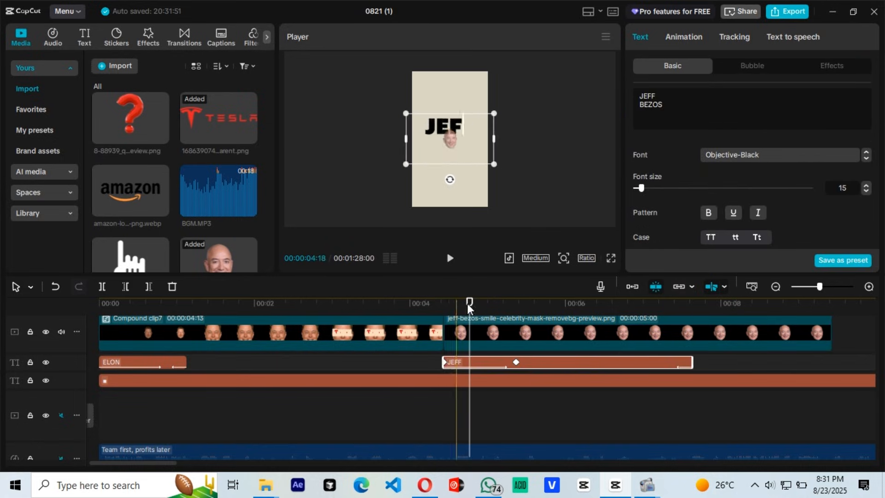
left_click(583, 323)
Step: Show the Bezos face image's variable speed graphs and apply the Cubic Out preset curve to its scale animation
left_click(516, 304)
scroll(514, 318, "up", 1)
left_click(503, 323)
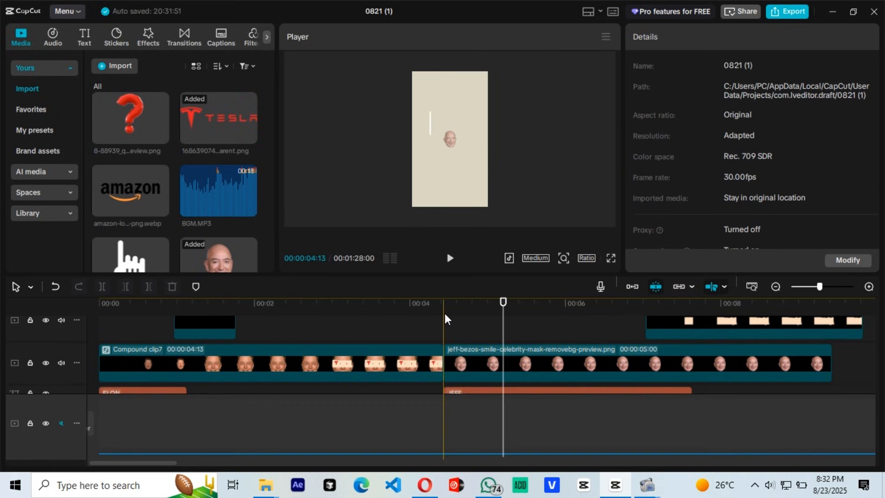
right_click(510, 359)
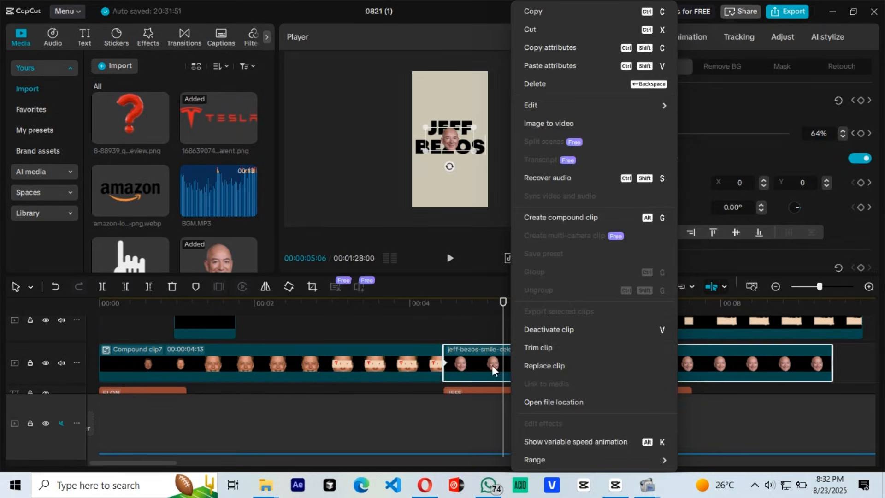
double_click(493, 369)
scroll(530, 362, "up", 2)
scroll(536, 359, "up", 2)
left_click(515, 360)
scroll(761, 341, "up", 2)
left_click(755, 343)
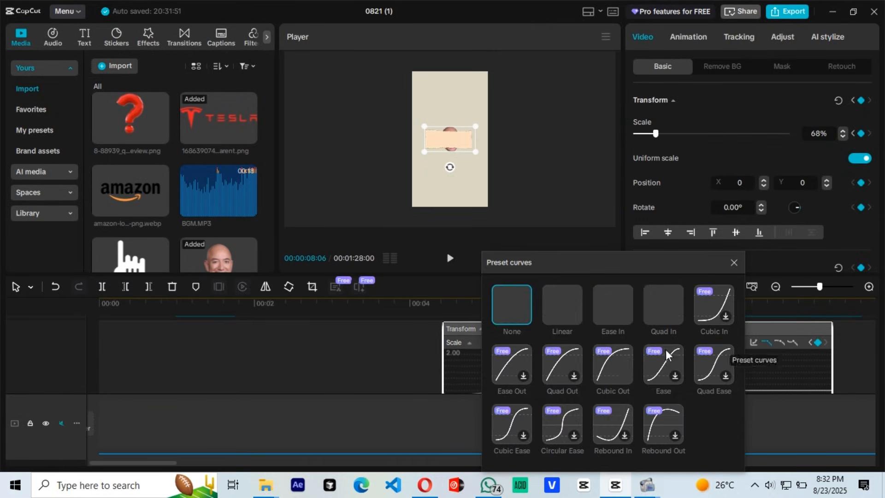
left_click(613, 365)
left_click(733, 263)
Step: Play back the Bezos face animation and hide its variable speed graphs
scroll(544, 415, "down", 3)
key("space")
scroll(517, 406, "down", 2)
left_click(434, 346)
scroll(479, 346, "down", 2)
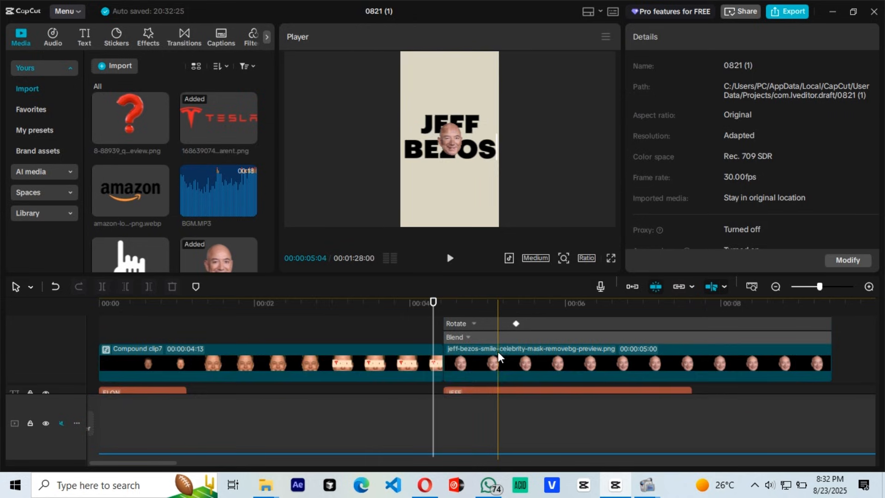
right_click(498, 357)
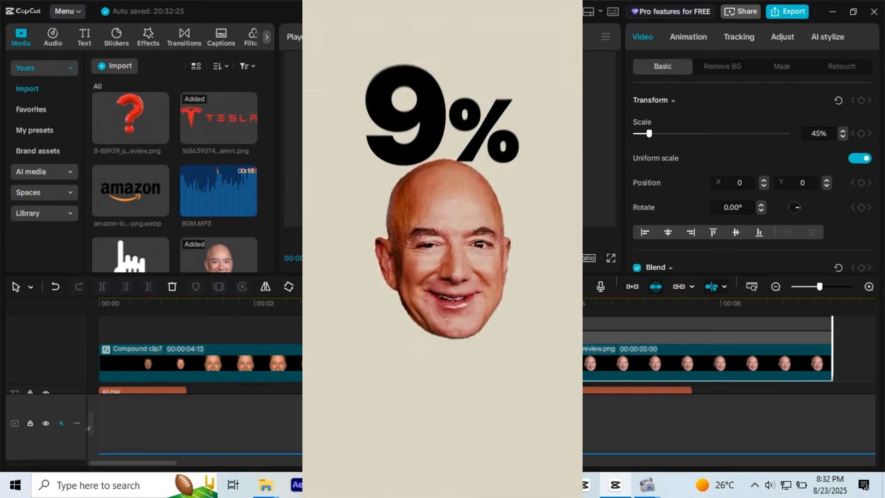
double_click(498, 362)
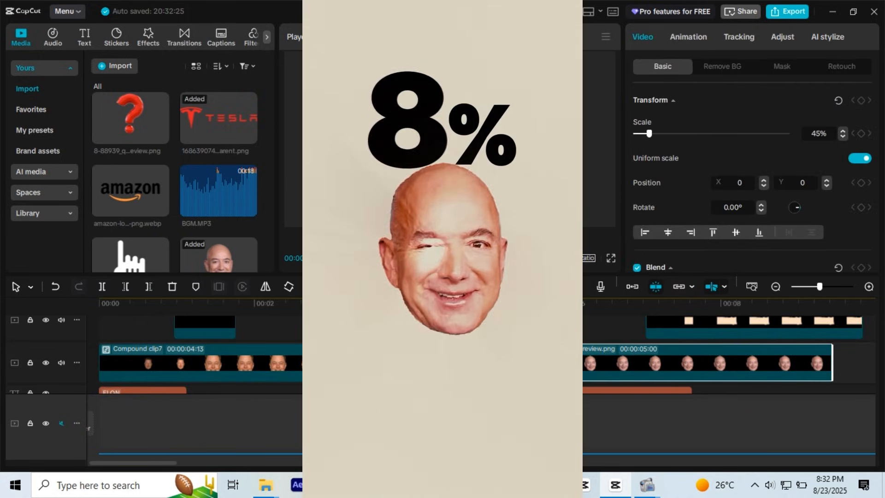
left_click(523, 331)
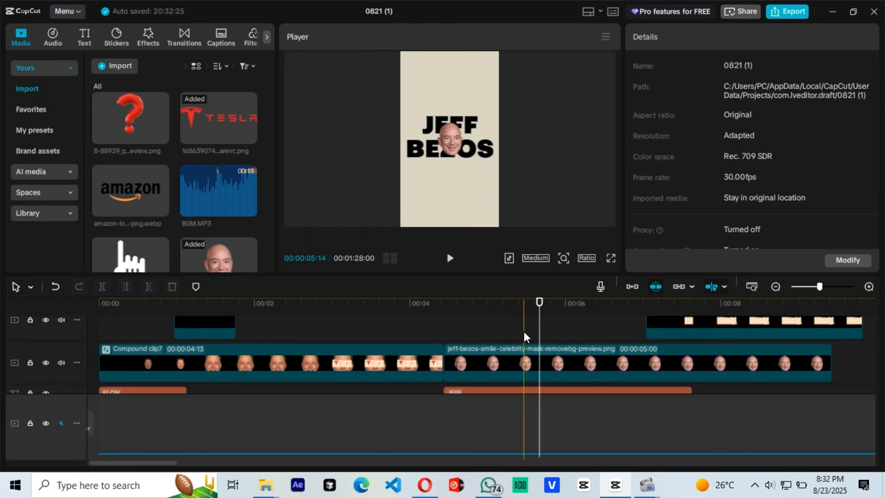
Step: Copy the JEFF BEZOS title and paste it on a text track at 05:22
scroll(533, 331, "down", 1)
left_click(530, 373)
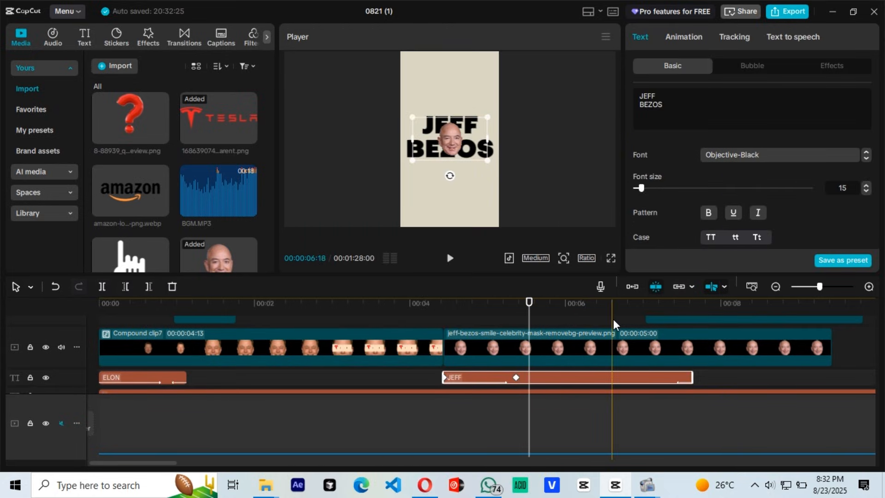
scroll(456, 377, "right", 3)
left_click(444, 320)
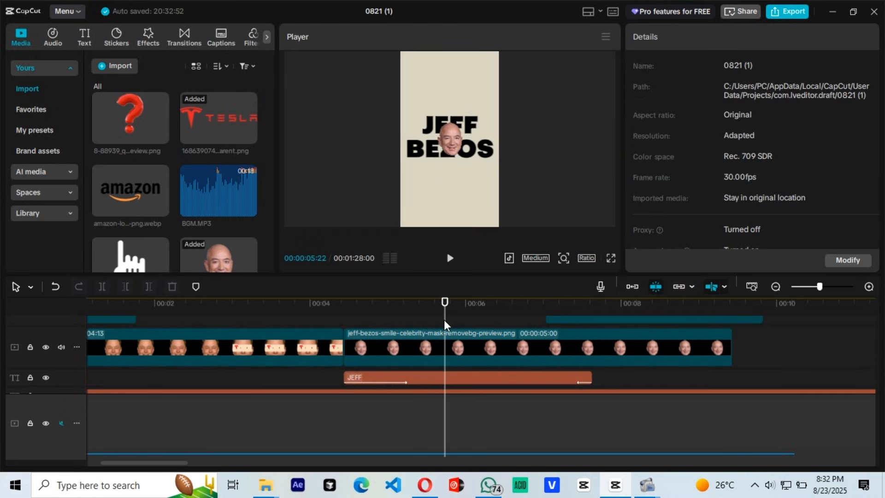
key("ctrl+v")
Step: Trim the end of the first JEFF BEZOS title and the start of its copy so they meet at 05:24
scroll(477, 339, "down", 1)
left_click_drag(592, 379, 446, 379)
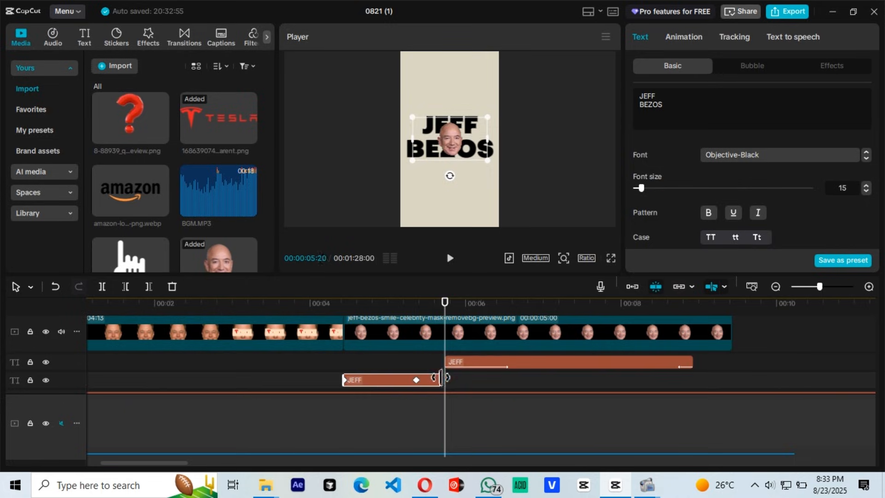
left_click(515, 360)
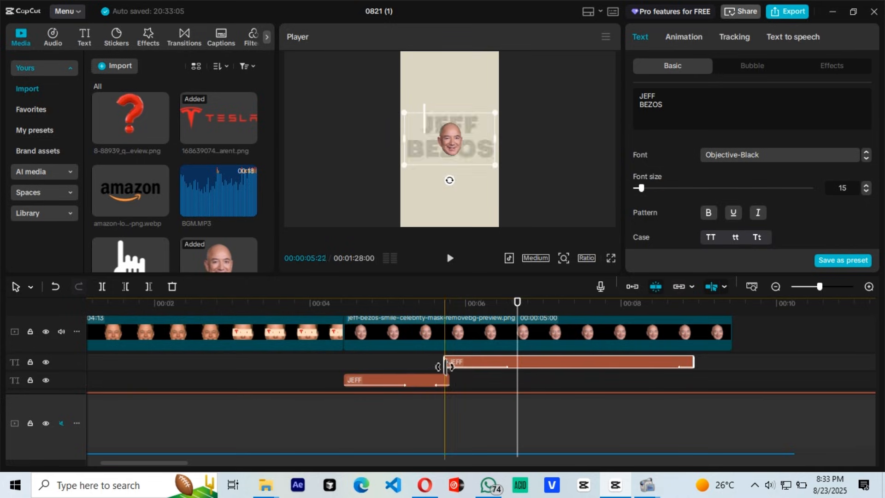
left_click_drag(443, 362, 450, 363)
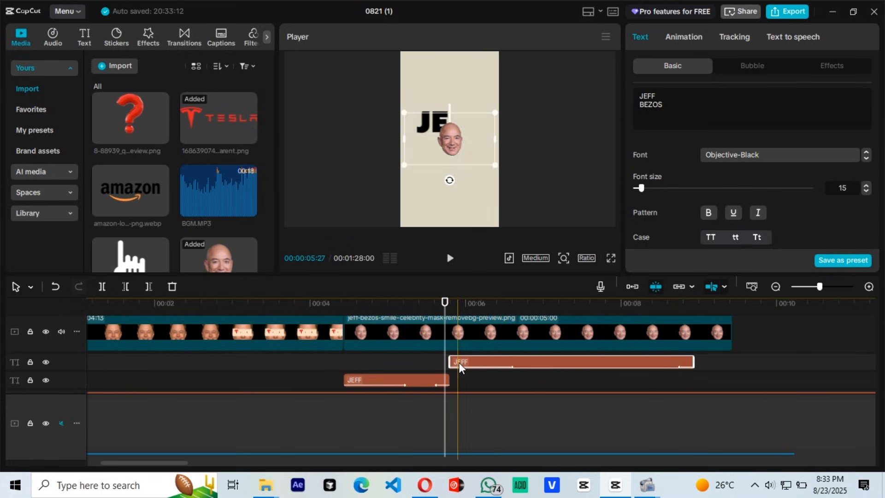
Step: Turn the copied title into an unanimated 9% title and position it just above the Bezos face
left_click(690, 39)
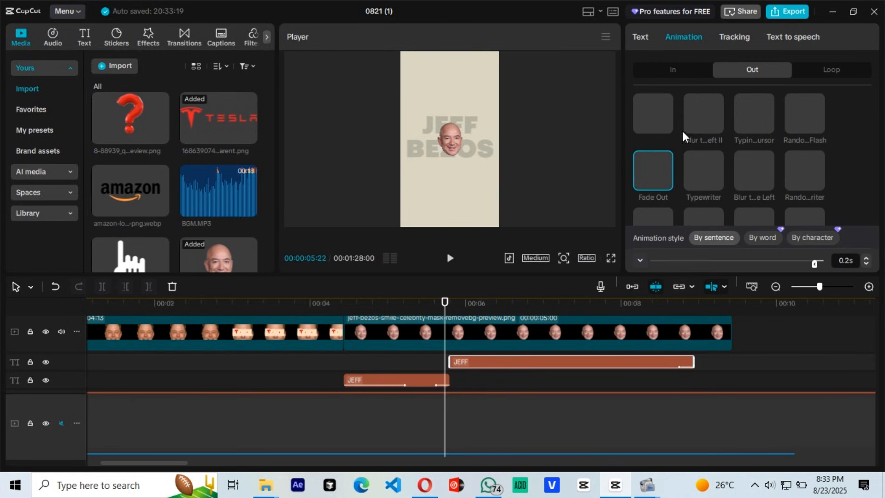
left_click(640, 36)
type("9")
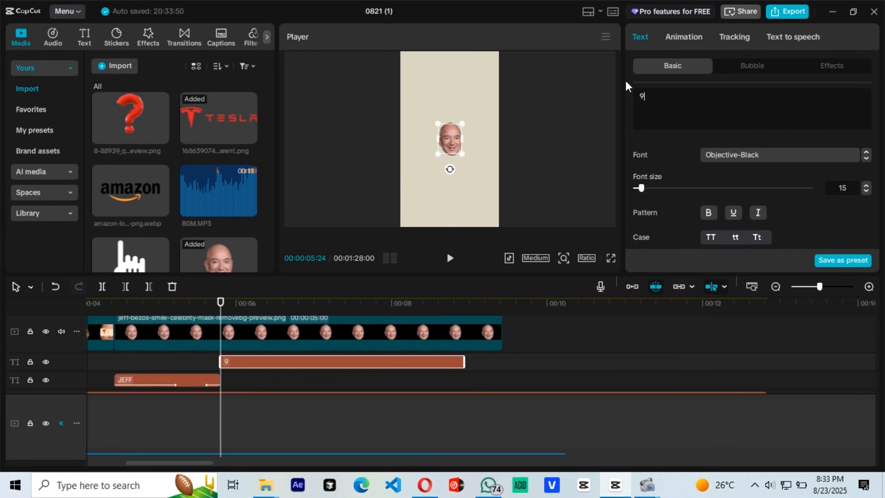
type("%")
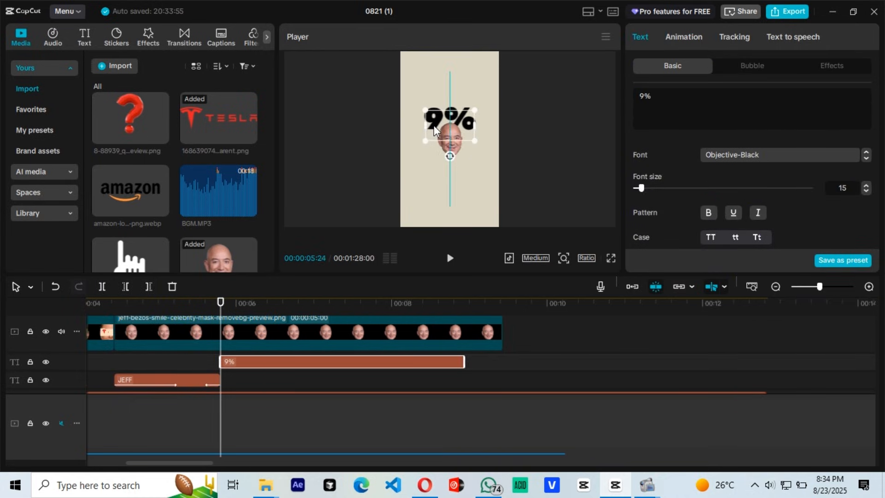
left_click_drag(434, 126, 432, 119)
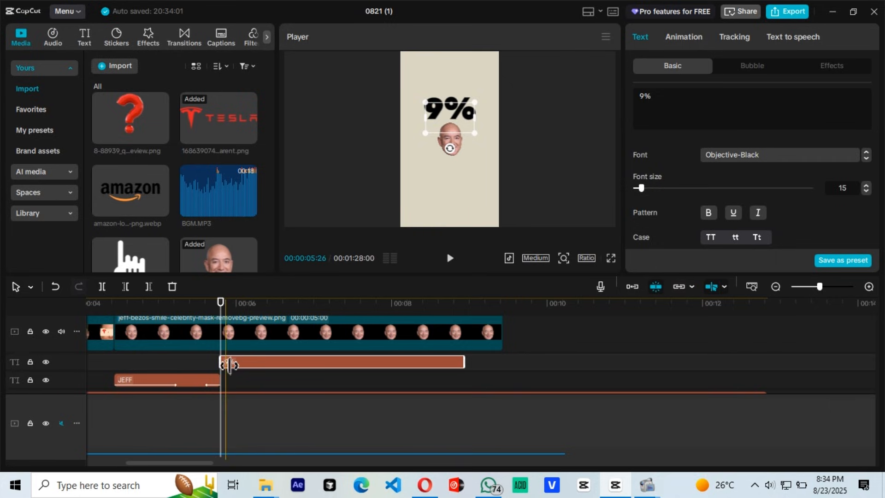
Step: Split the start of the 9% title every few frames to make six consecutive pieces
left_click_drag(819, 287, 827, 288)
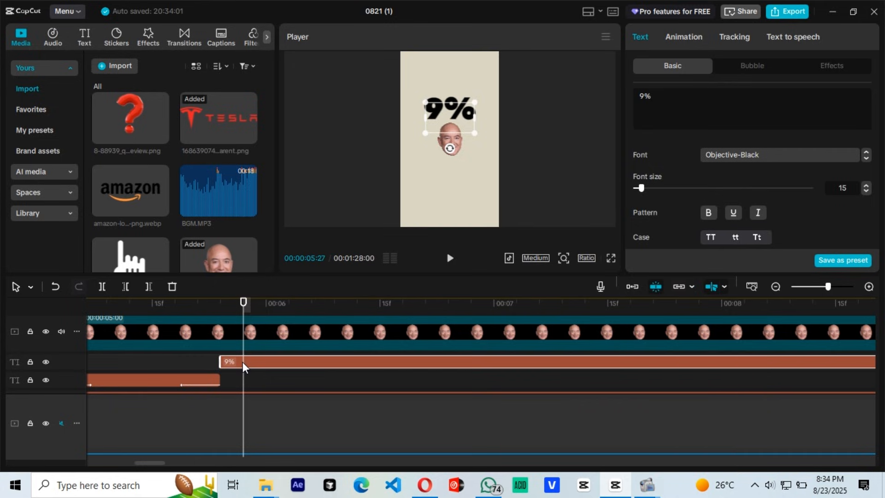
key("Right")
key("Right")
key("Right")
key("ctrl+b")
key("Right")
key("Right")
key("Right")
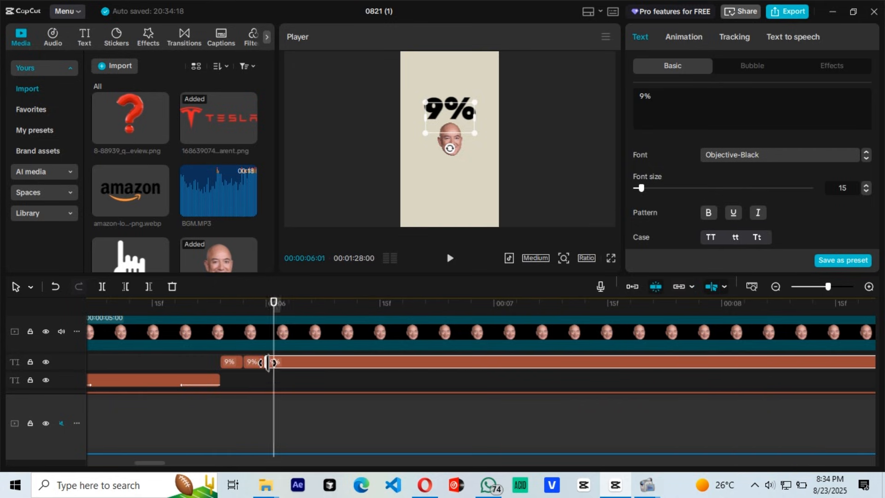
key("ctrl+b")
key("Right")
key("Right")
key("Right")
key("ctrl+b")
key("ctrl+b")
Step: Change the text of the first five title pieces to 0%, 2%, 4%, 6% and 8% in timeline order
left_click(312, 362)
left_click_drag(644, 95, 638, 95)
type("8")
left_click(296, 363)
key("BackSpace")
type("6")
left_click(281, 362)
type("4")
left_click(254, 362)
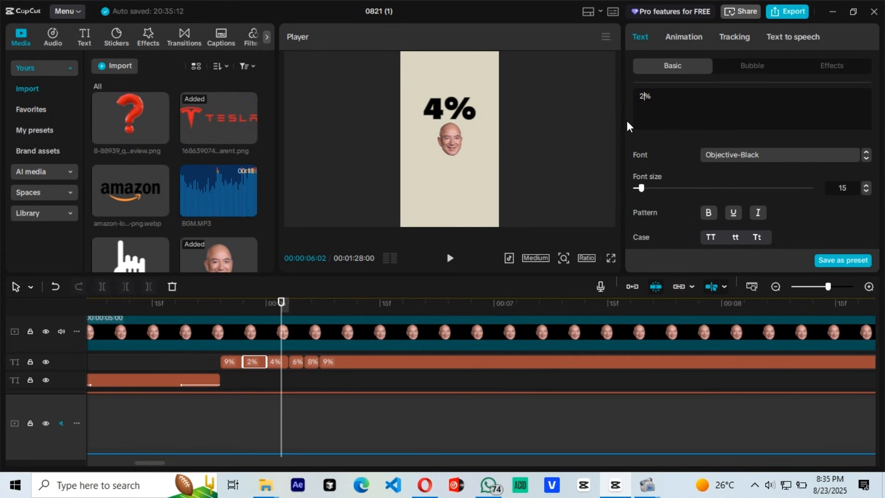
left_click(257, 330)
left_click(229, 362)
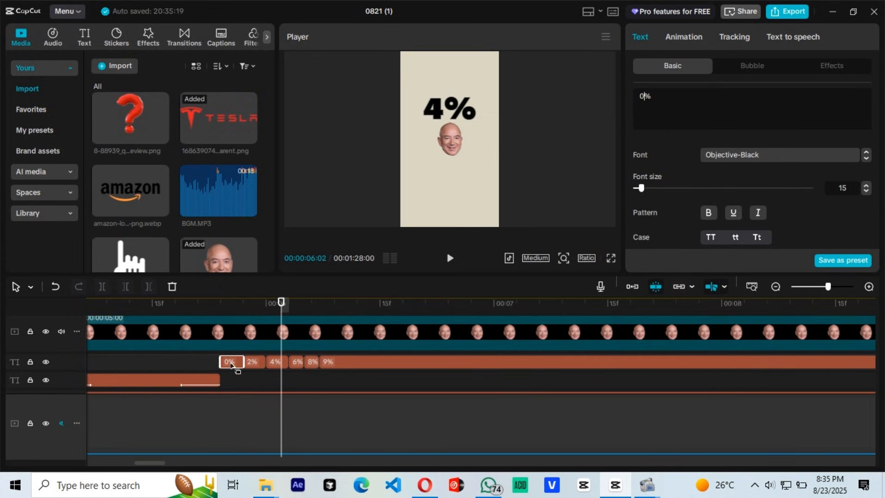
Step: Combine all six percentage pieces into a compound clip and move it to start at 05:19
left_click(199, 359)
left_click_drag(187, 361, 394, 358)
right_click(394, 359)
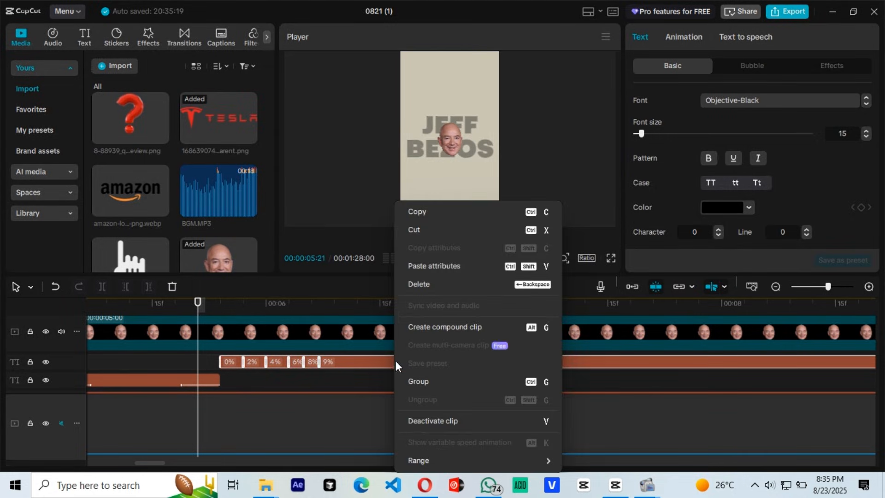
left_click(441, 327)
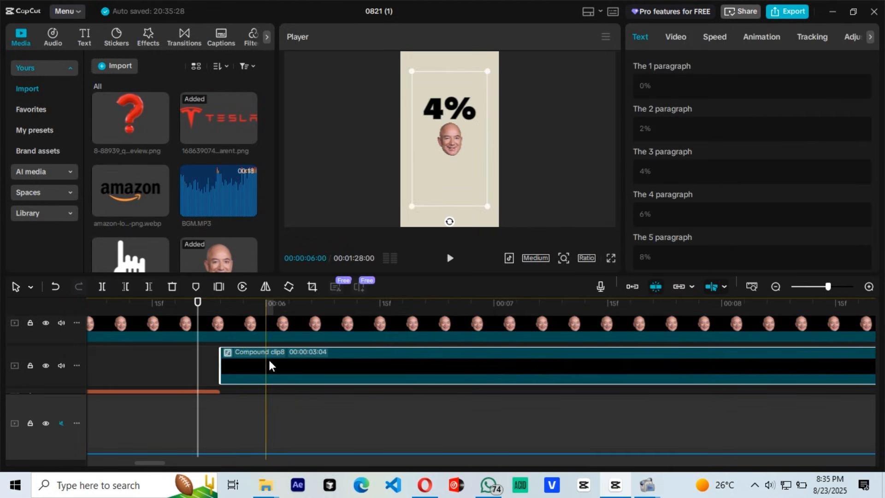
left_click(178, 354)
left_click_drag(246, 347, 218, 350)
Step: Remove the Fade Out animation from the JEFF BEZOS title
left_click(197, 381)
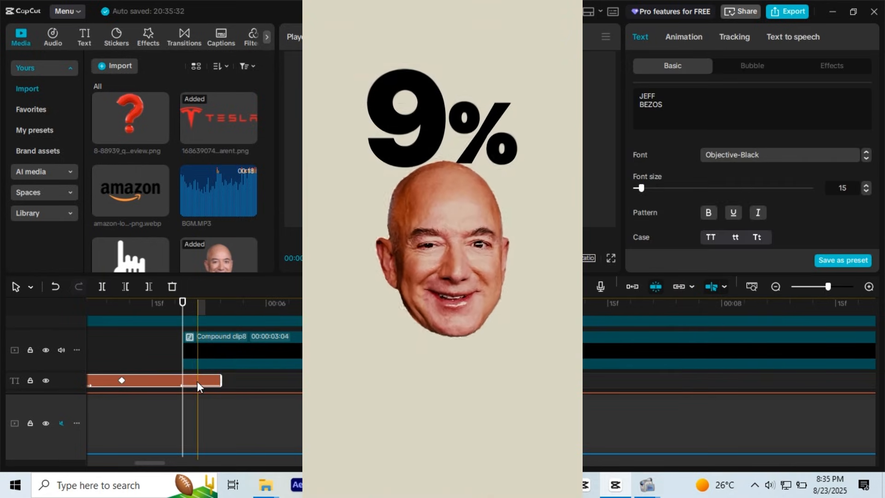
left_click(694, 38)
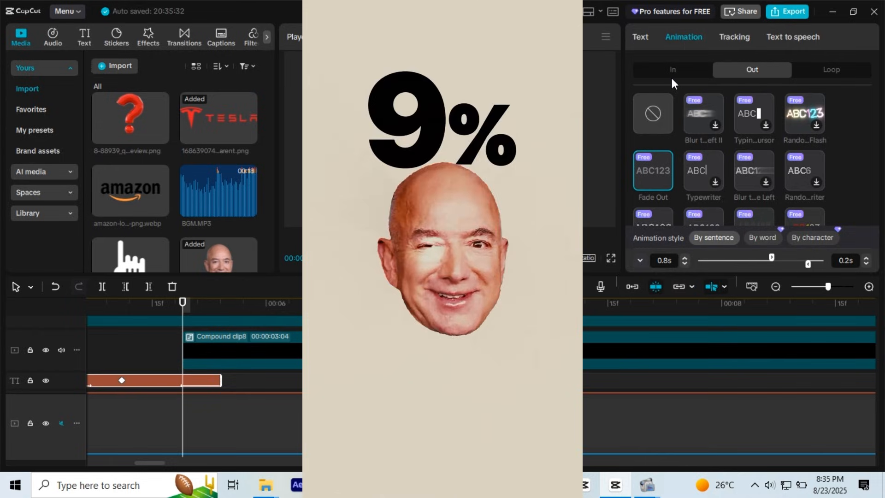
left_click(655, 118)
Step: Add transform and blend keyframes to the JEFF BEZOS title at 05:19
left_click(294, 335)
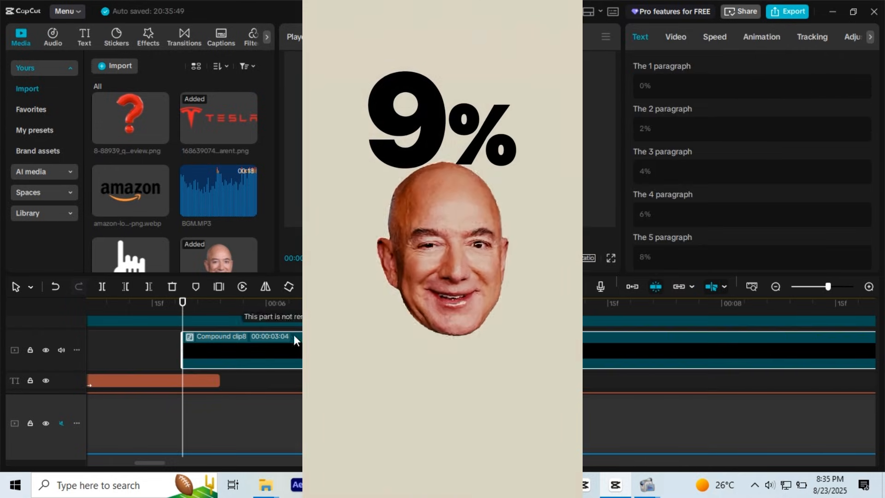
left_click(184, 379)
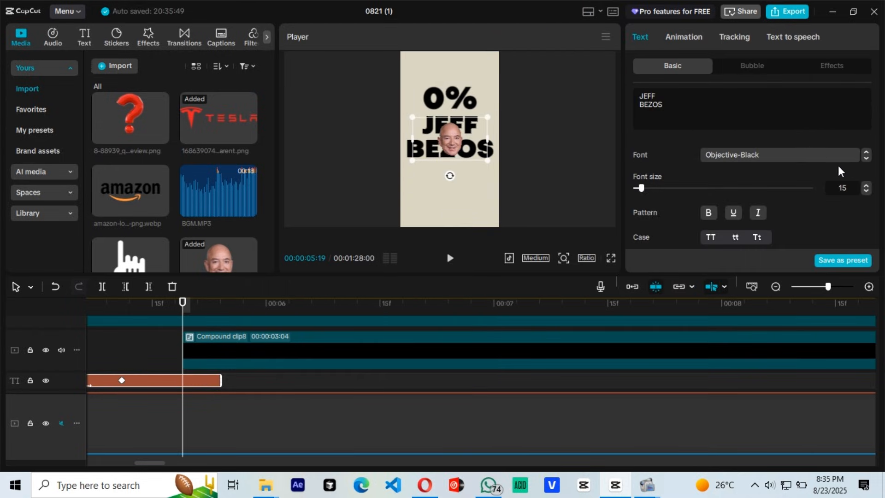
scroll(807, 168, "down", 10)
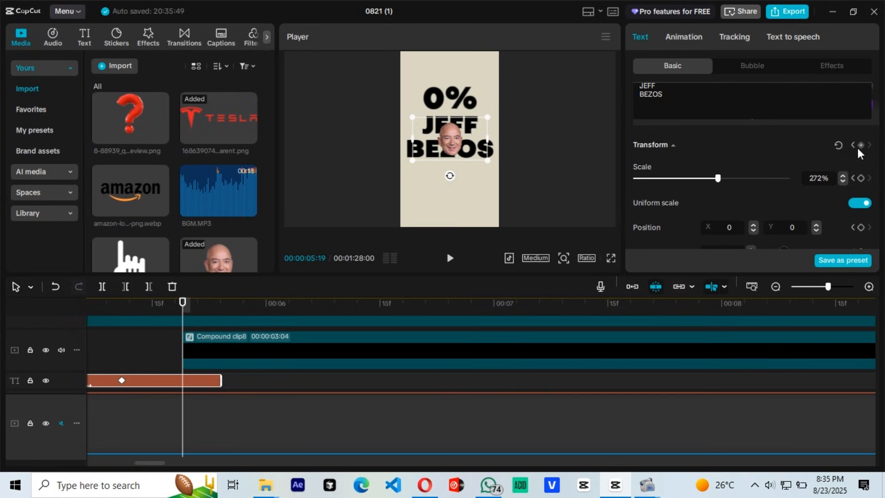
scroll(860, 152, "down", 1)
scroll(860, 166, "up", 2)
left_click(860, 207)
scroll(841, 164, "down", 6)
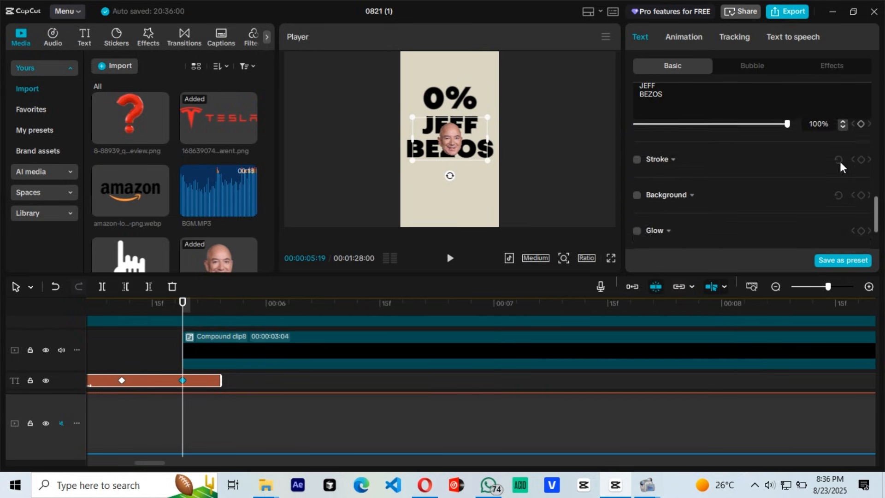
scroll(841, 162, "up", 3)
left_click(861, 162)
Step: Extend the end of the JEFF BEZOS title to just before 06:00
left_click(251, 380)
left_click(213, 378)
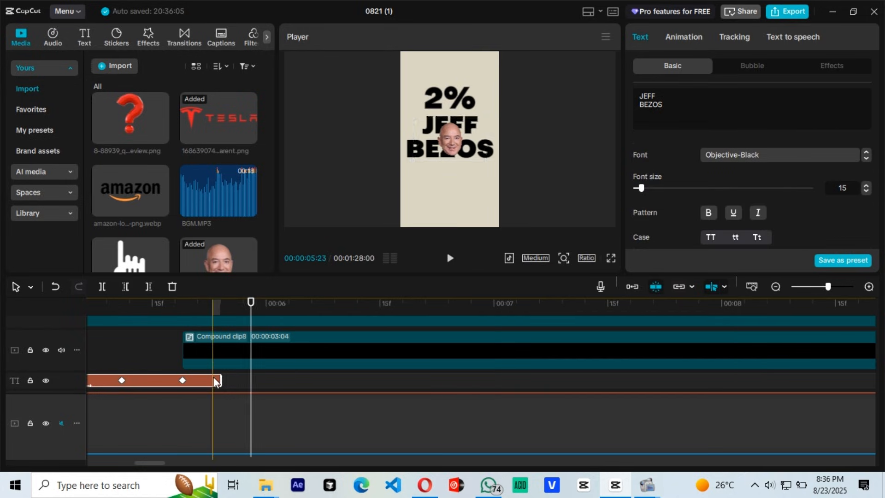
left_click_drag(213, 381, 223, 380)
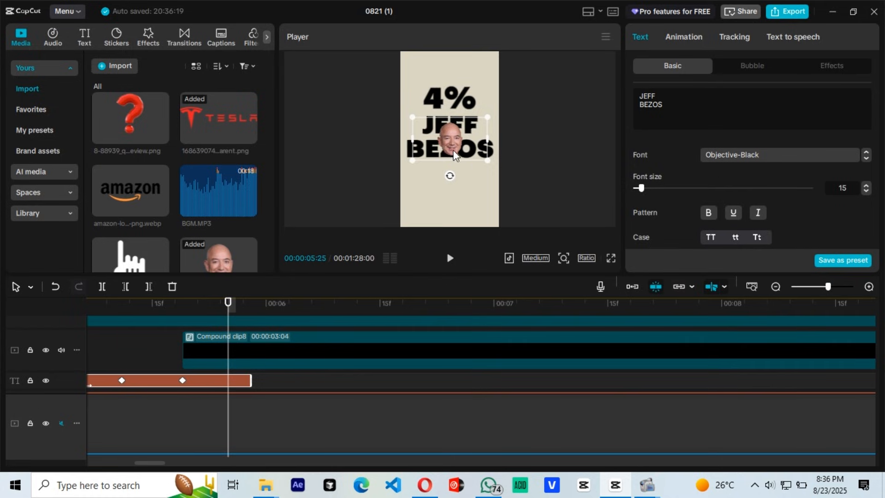
Step: At 05:25, move the JEFF BEZOS title up over the percentage and lower its opacity until it is fully hidden
left_click_drag(453, 150, 452, 117)
scroll(819, 169, "down", 5)
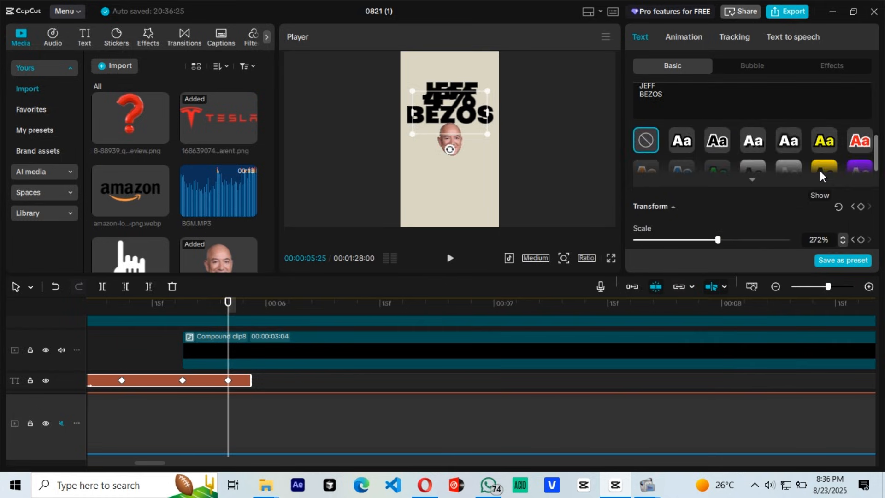
scroll(820, 172, "down", 2)
scroll(833, 187, "down", 4)
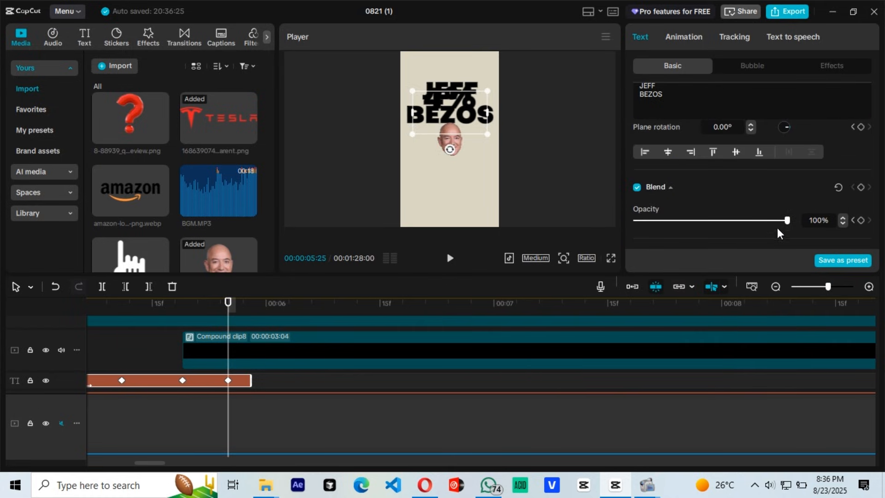
left_click_drag(786, 220, 541, 230)
Step: Keyframe the percentage compound clip's position with Y 230 at 05:25 and Y -322 at 05:19
left_click(225, 353)
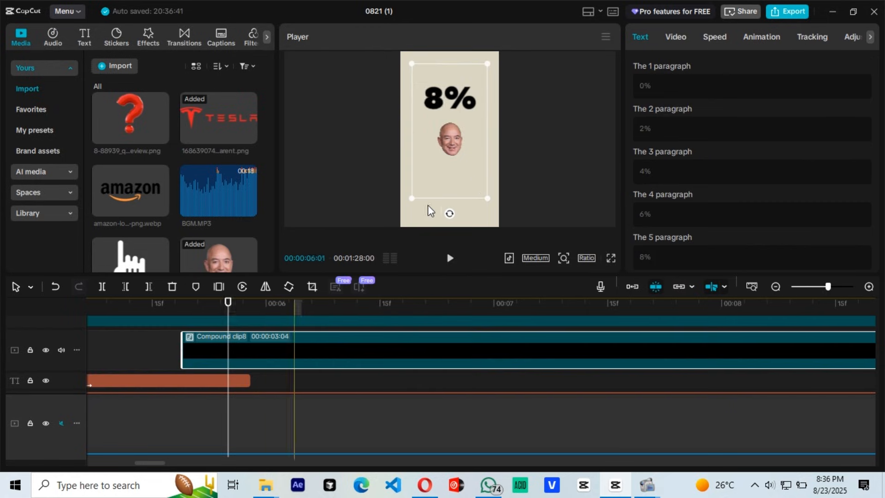
left_click(674, 41)
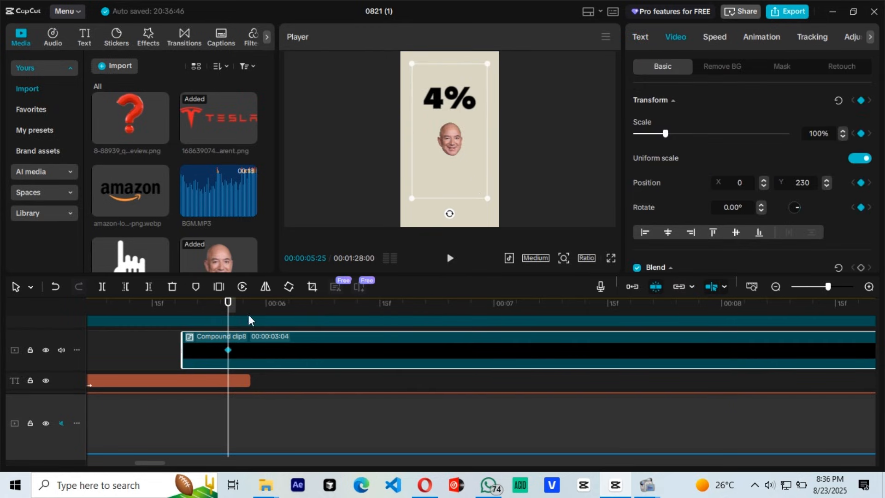
left_click(191, 353)
left_click(185, 304)
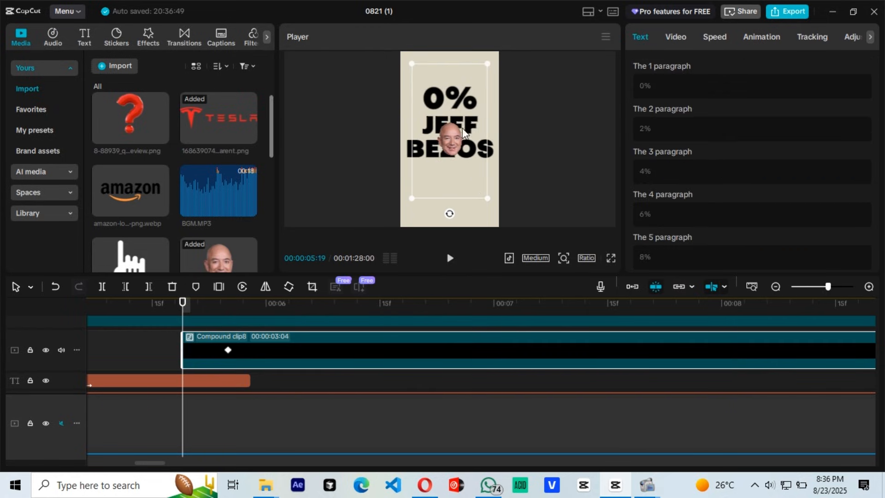
left_click(676, 36)
scroll(772, 190, "down", 2)
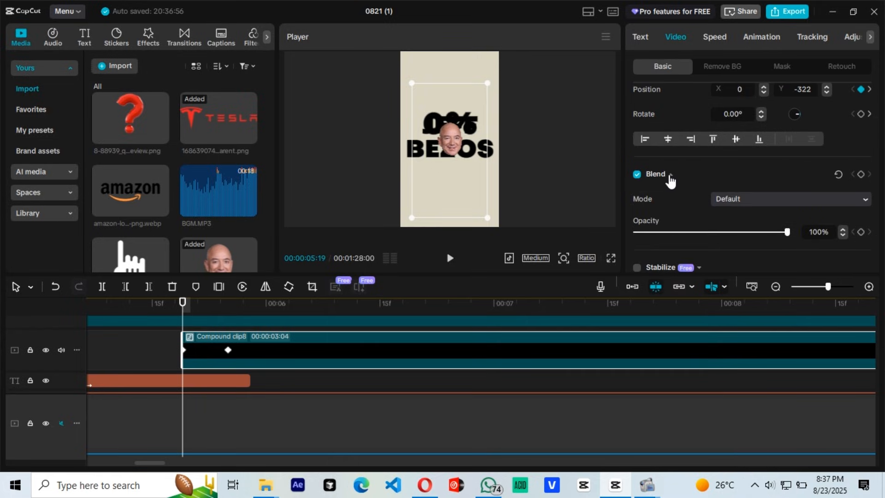
Step: Fade in the percentage compound clip with opacity keyframes of 0% at 05:19 and 100% at 05:25
left_click_drag(787, 232, 757, 232)
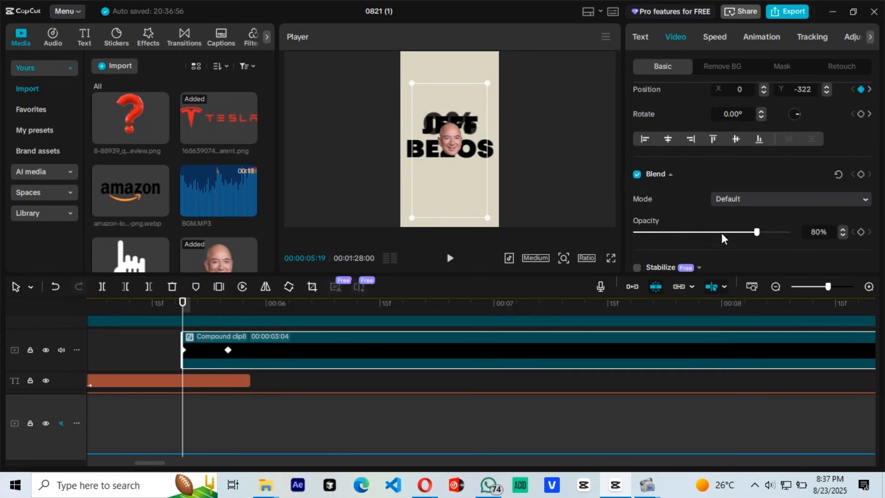
left_click(861, 175)
left_click(228, 350)
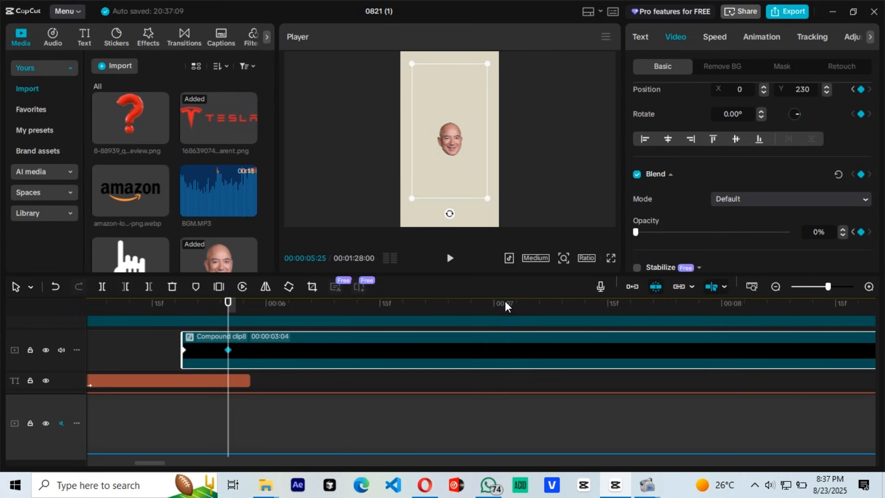
left_click_drag(636, 232, 789, 233)
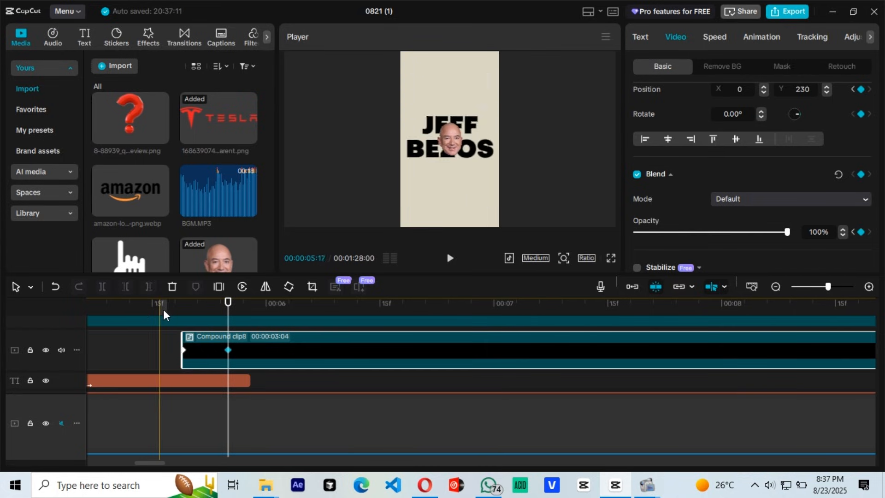
left_click(225, 315)
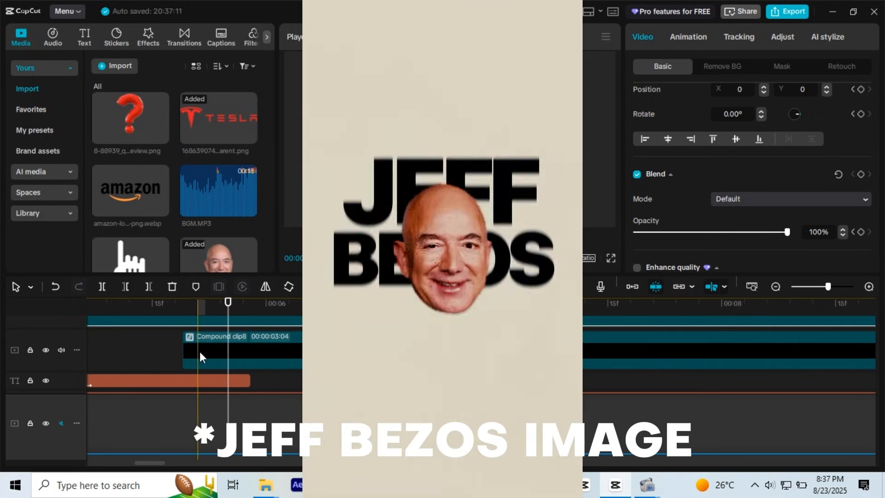
left_click(200, 351)
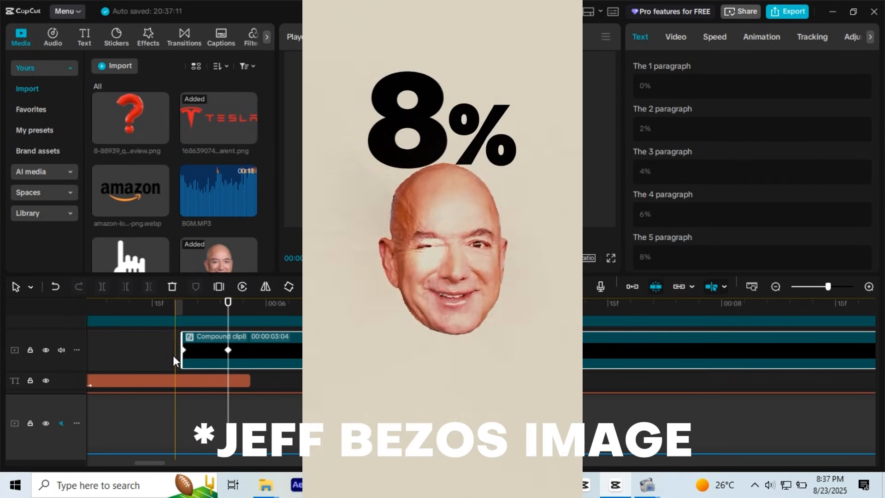
left_click(168, 344)
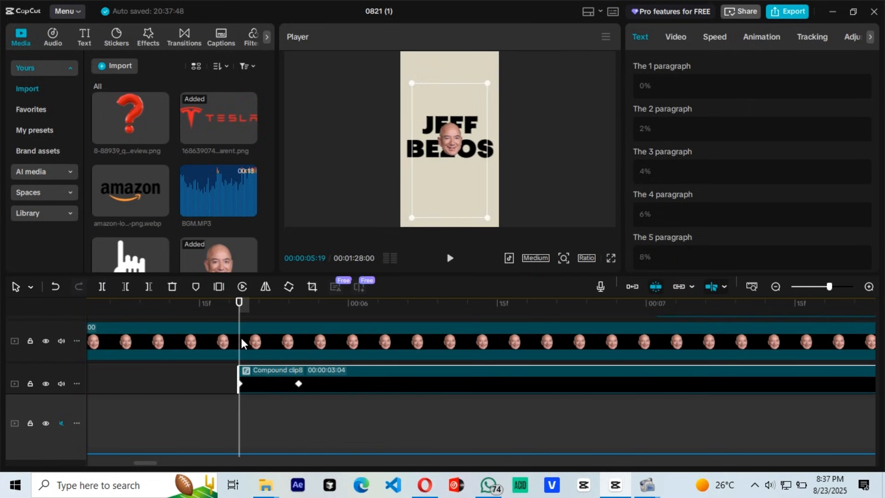
Step: Make the Jeff Bezos face grow by keyframing its scale at 68% at 05:19 and enlarging it at 05:25
left_click(241, 338)
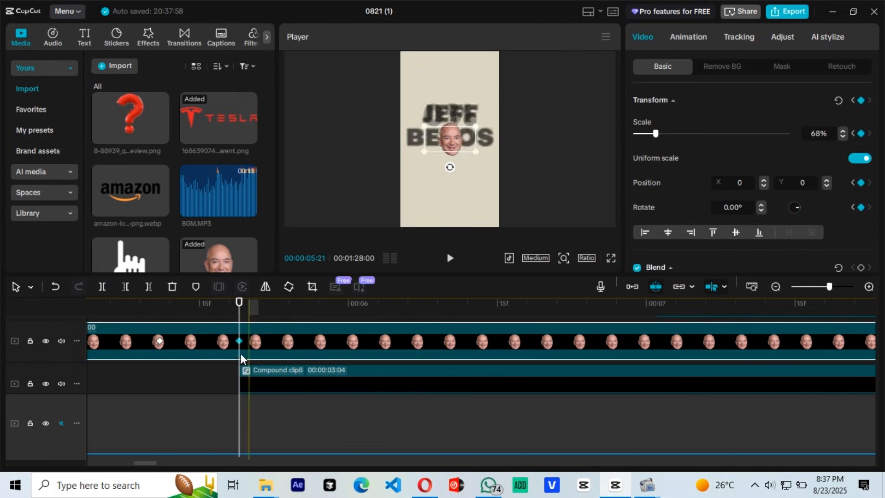
scroll(295, 361, "down", 1)
left_click(303, 369)
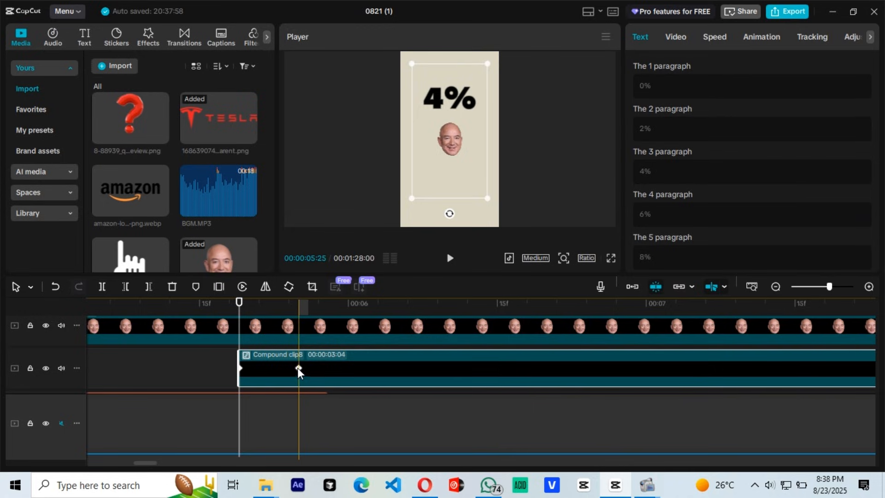
left_click(298, 367)
left_click(300, 339)
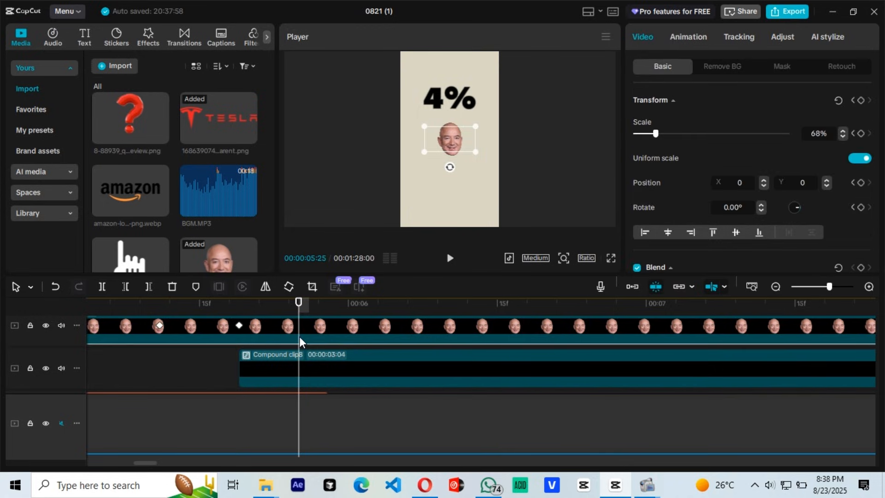
left_click_drag(473, 150, 494, 162)
left_click(189, 364)
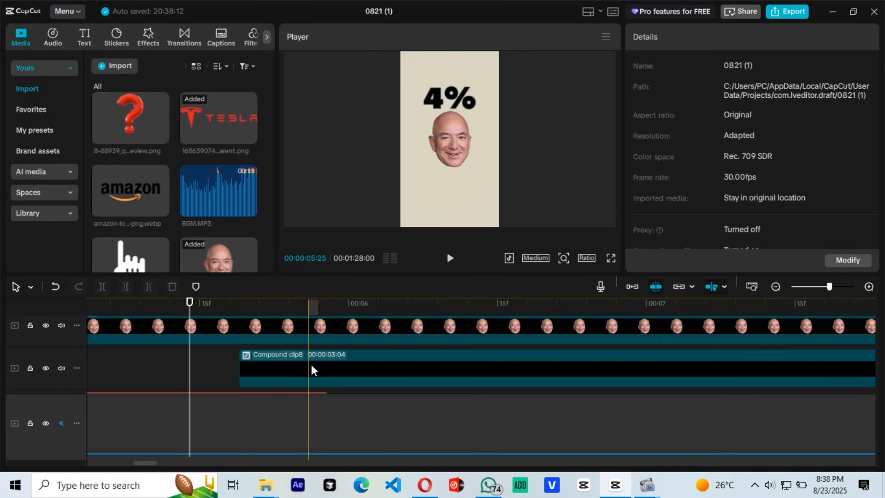
Step: Apply a preset easing curve to the face's scale between the 05:19 and 05:25 keyframes in the keyframe graph
left_click(312, 335)
scroll(277, 349, "up", 1)
key("alt+k")
scroll(276, 348, "down", 5)
left_click(278, 345)
scroll(311, 352, "down", 3)
scroll(312, 352, "up", 3)
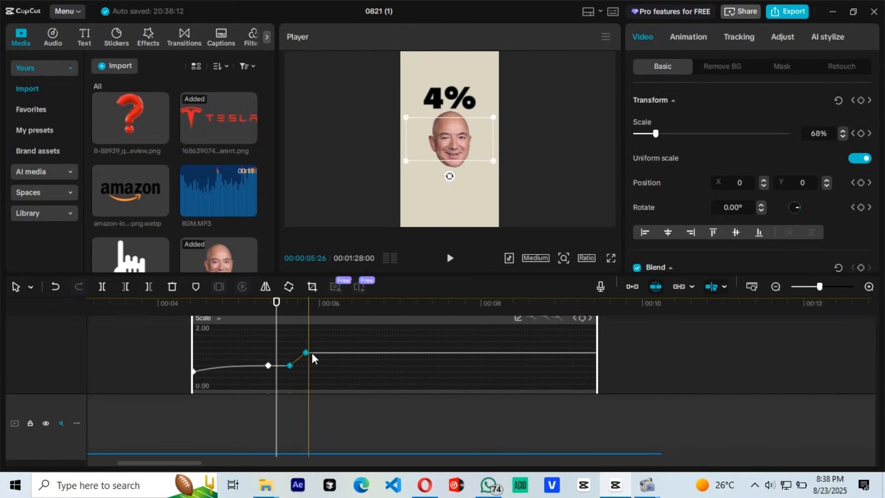
left_click(518, 349)
left_click(657, 366)
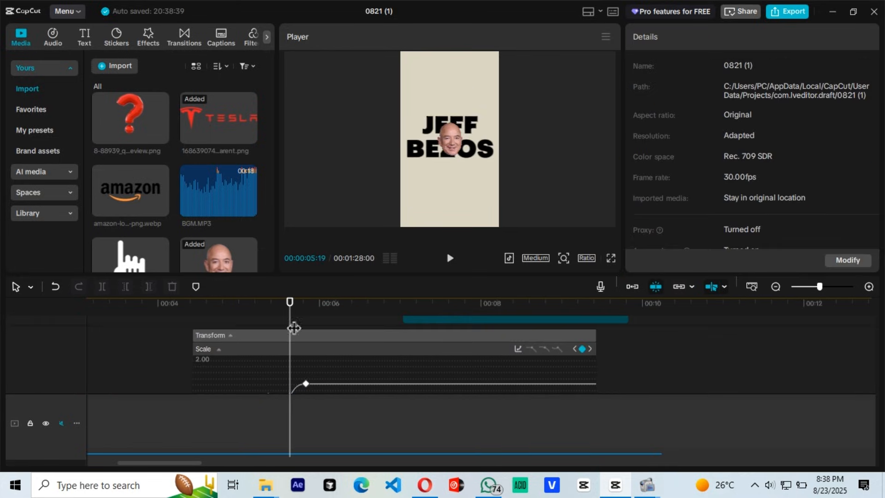
left_click_drag(409, 274, 415, 251)
scroll(295, 339, "down", 5)
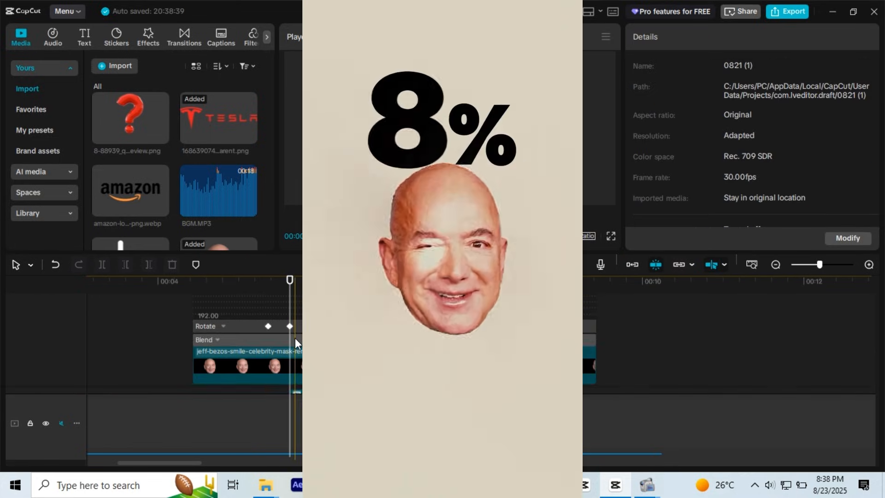
left_click(295, 322)
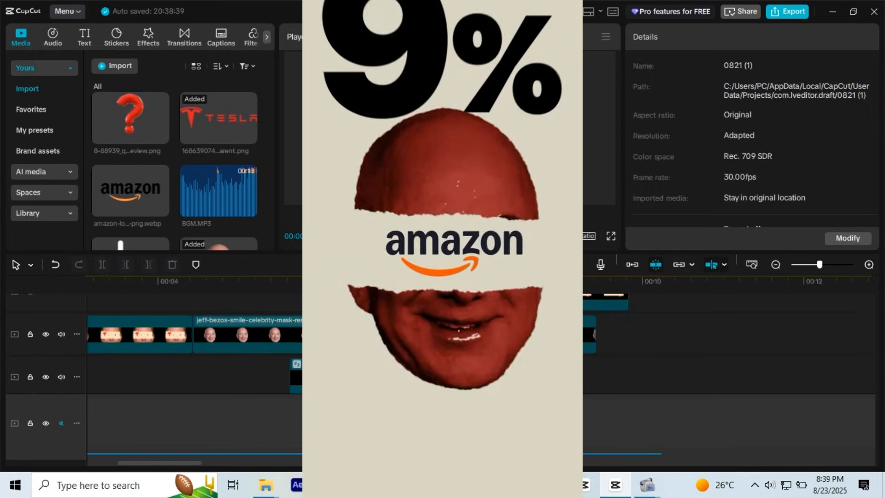
Step: Place the paper-tear compound clip above the face clip from 06:06, scale it to 66% and centre it over the face
left_click_drag(445, 299, 380, 353)
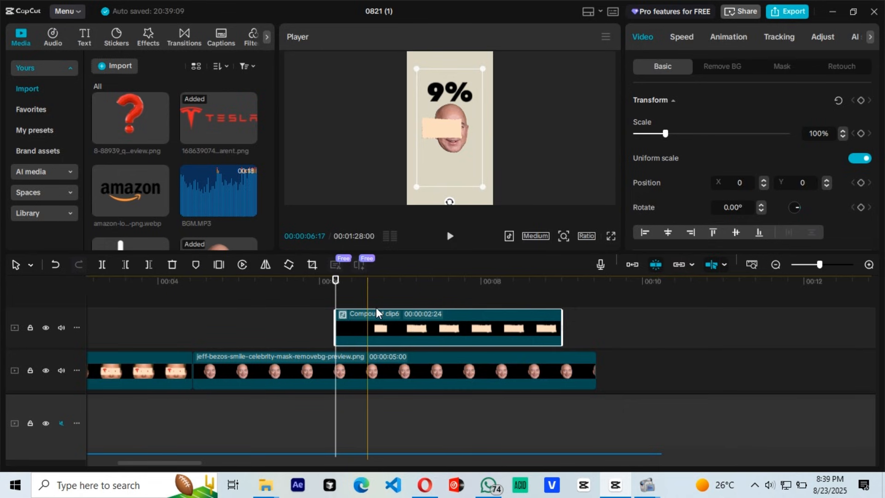
left_click(417, 306)
left_click_drag(416, 69, 428, 89)
left_click_drag(454, 129, 455, 131)
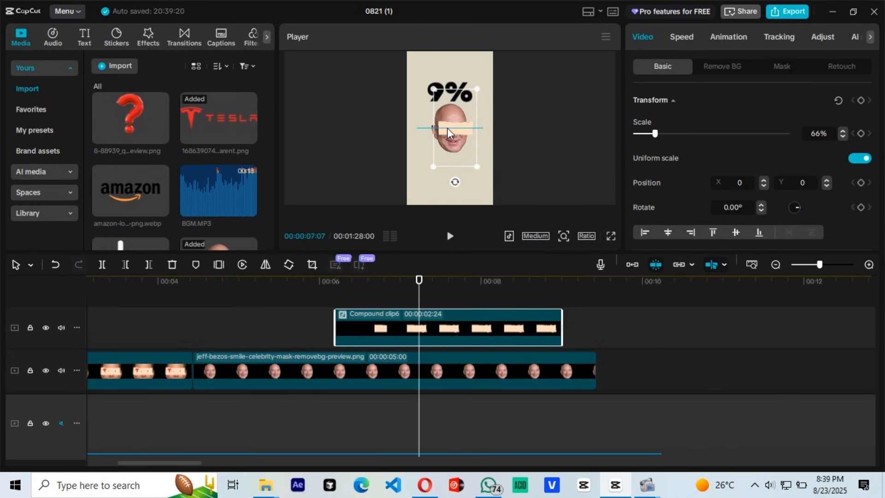
Step: Copy the resized paper-tear compound clip and paste the duplicate at 10:05 on the same track
right_click(428, 323)
left_click(450, 12)
left_click(656, 331)
key("ctrl+v")
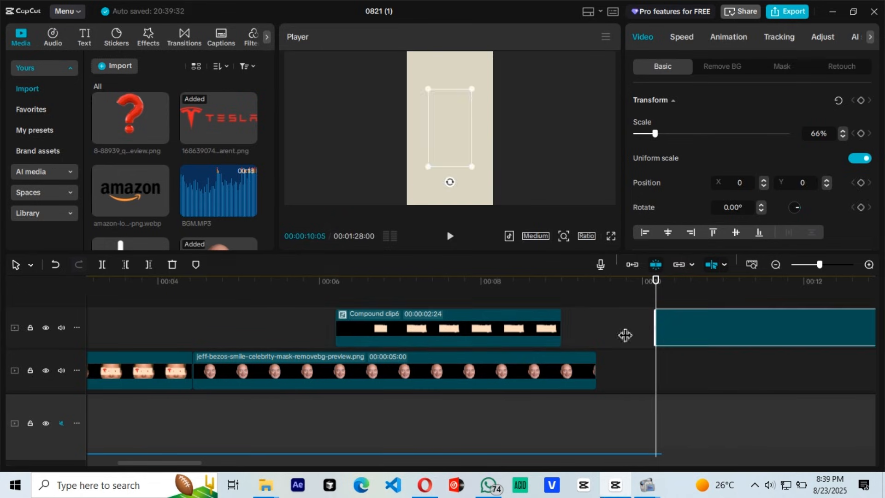
Step: Add the Amazon logo image above the paper-tear clip from 06:06 and scale it to fit on the paper strip
left_click(466, 328)
left_click(365, 299)
left_click(336, 297)
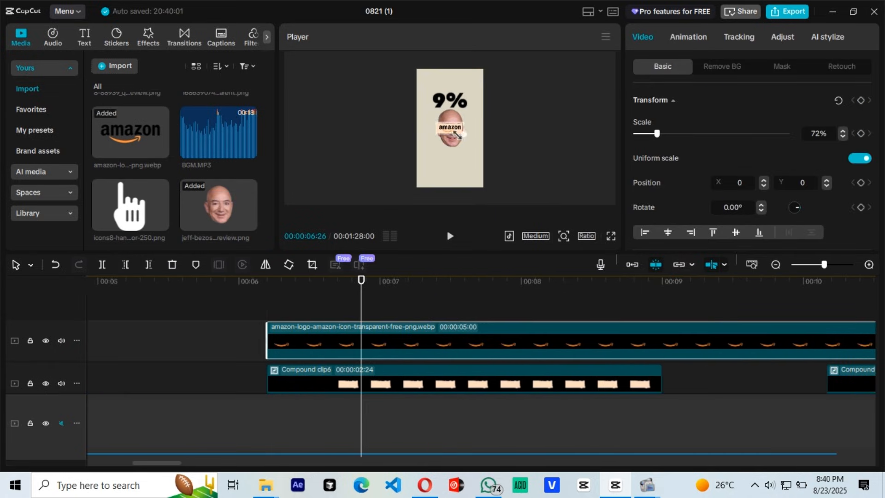
scroll(450, 129, "up", 2)
scroll(450, 129, "down", 2)
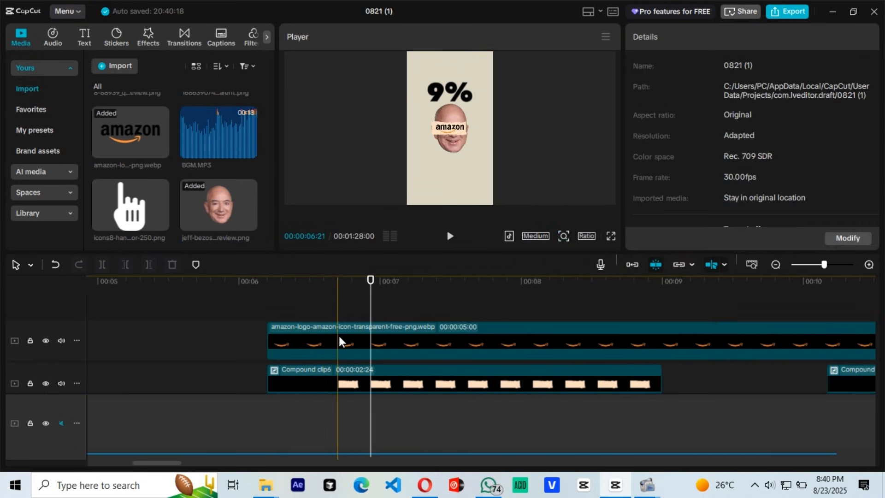
Step: Add a vertical Split mask to the Amazon logo at 06:21, place its edge at the logo's right end and keyframe it
left_click(338, 342)
left_click(780, 67)
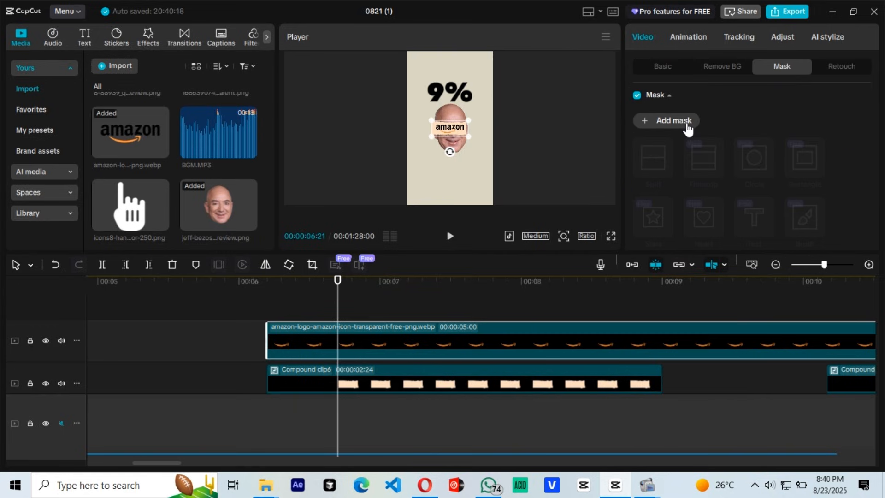
left_click(667, 122)
left_click(656, 166)
left_click_drag(450, 140, 474, 137)
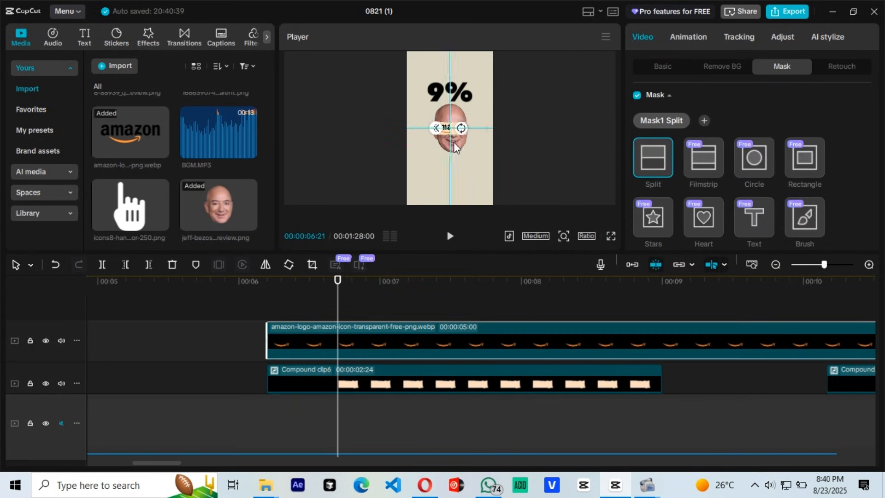
scroll(857, 185, "down", 3)
left_click(860, 188)
Step: Keyframe the Split mask at the Amazon logo's start, 06:06, and move its edge past the logo's left end to hide it
left_click(270, 328)
left_click(861, 187)
scroll(859, 172, "up", 2)
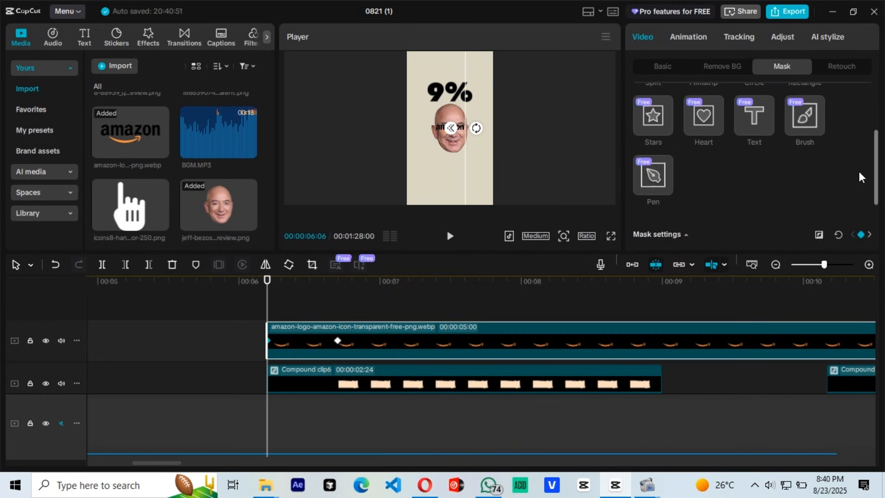
scroll(859, 177, "up", 2)
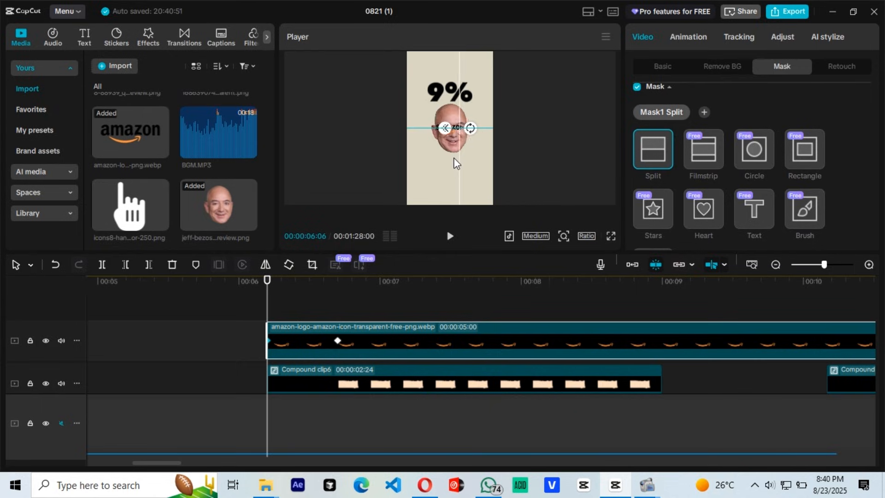
left_click_drag(455, 162, 436, 163)
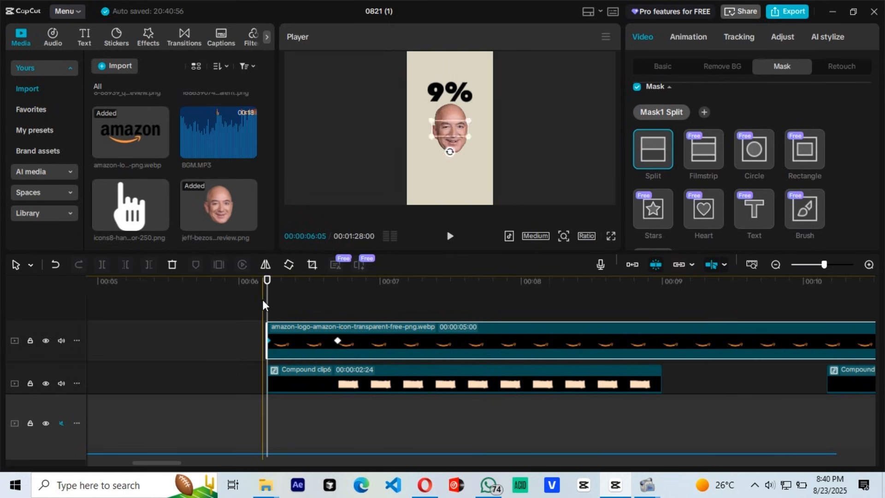
Step: Add a timeline marker at 06:06, where the Amazon logo compound clip begins
left_click(265, 314)
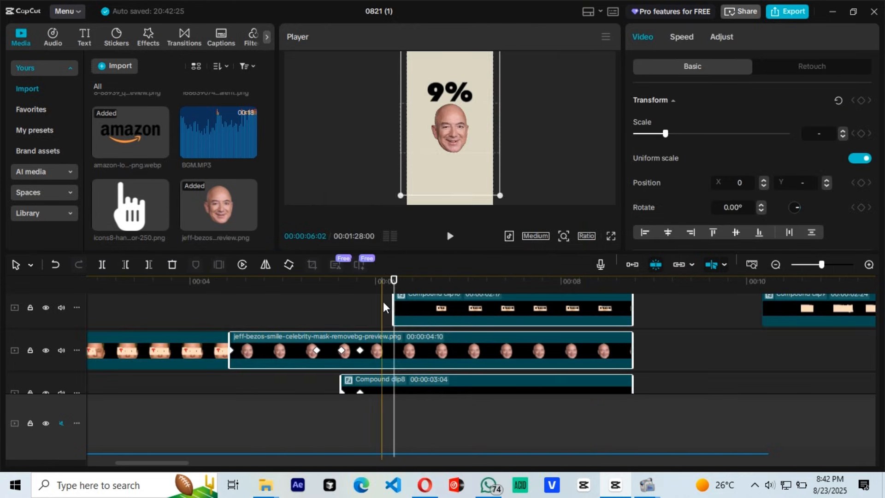
left_click(383, 302)
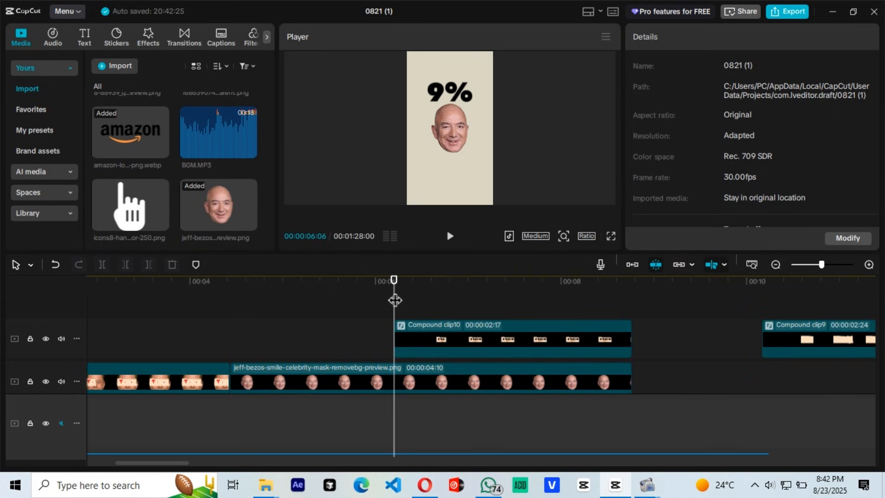
left_click(564, 319)
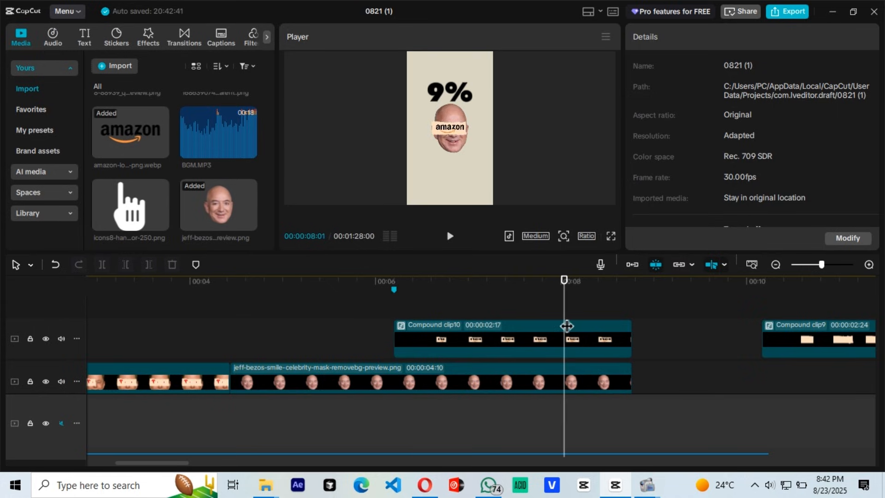
Step: Combine the Jeff Bezos face, percentage and Amazon logo clips into a single compound clip
scroll(626, 328, "down", 1)
left_click(593, 311)
left_click(548, 360, "ctrl")
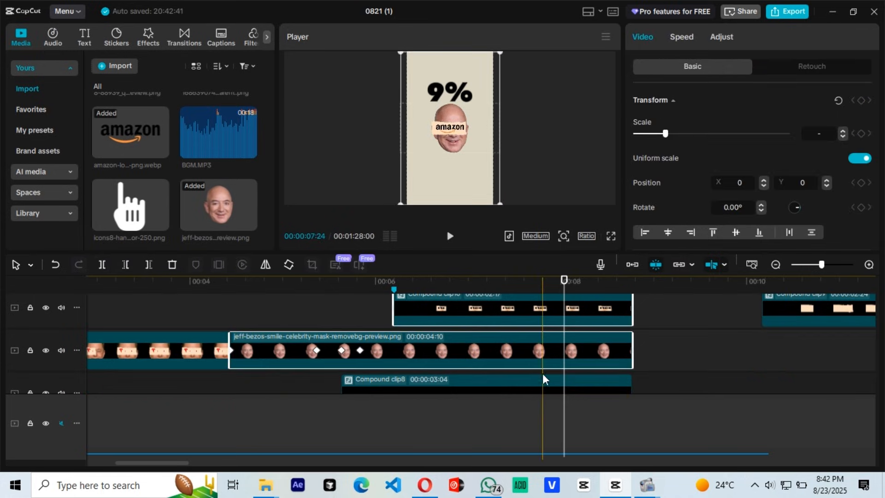
left_click(541, 381, "ctrl")
right_click(541, 380)
left_click(594, 253)
Step: Keyframe the Bezos compound clip's transform at 06:06 and enlarge it to 130% at 06:23
left_click(391, 317)
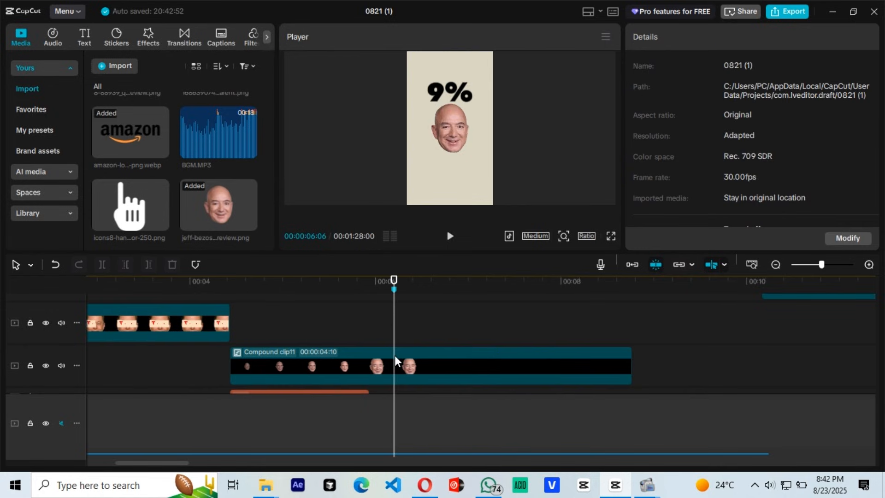
left_click(395, 358)
left_click(860, 100)
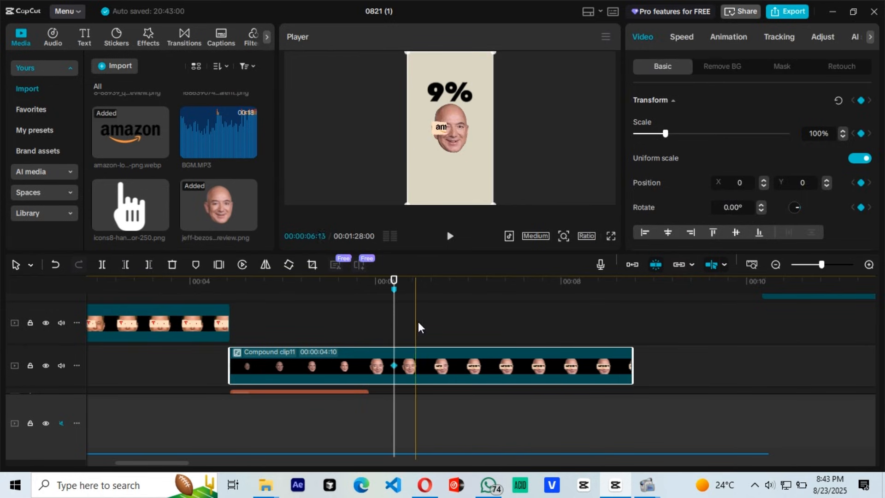
left_click(446, 281)
left_click_drag(498, 218, 515, 234)
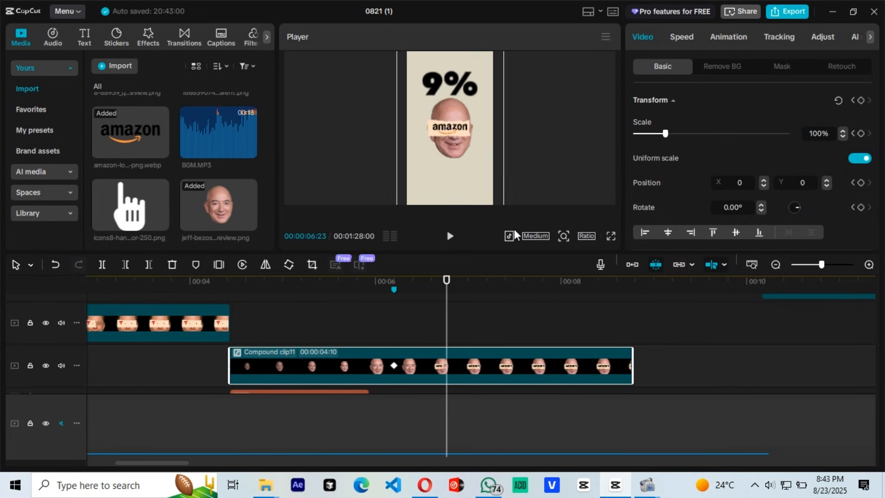
Step: Apply the Cubic Out preset curve to the Bezos compound clip's scale keyframes and close the keyframe graph
key("alt+k")
scroll(465, 369, "up", 1)
left_click(446, 312)
scroll(448, 318, "up", 1)
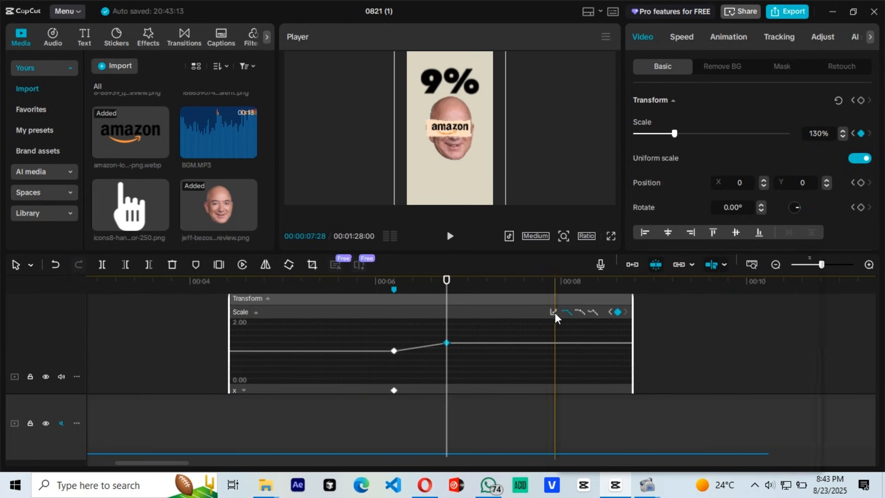
left_click(555, 313)
left_click(684, 366)
left_click(811, 262)
scroll(516, 322, "down", 2)
left_click(474, 278)
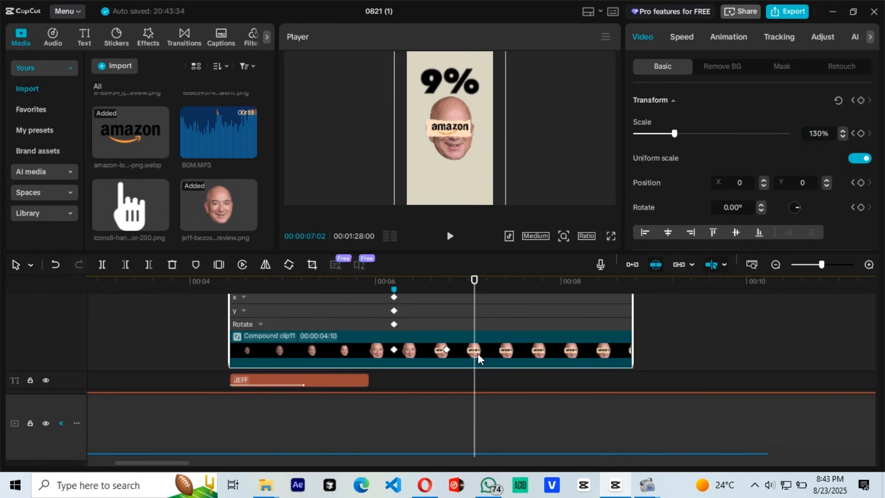
key("alt+k")
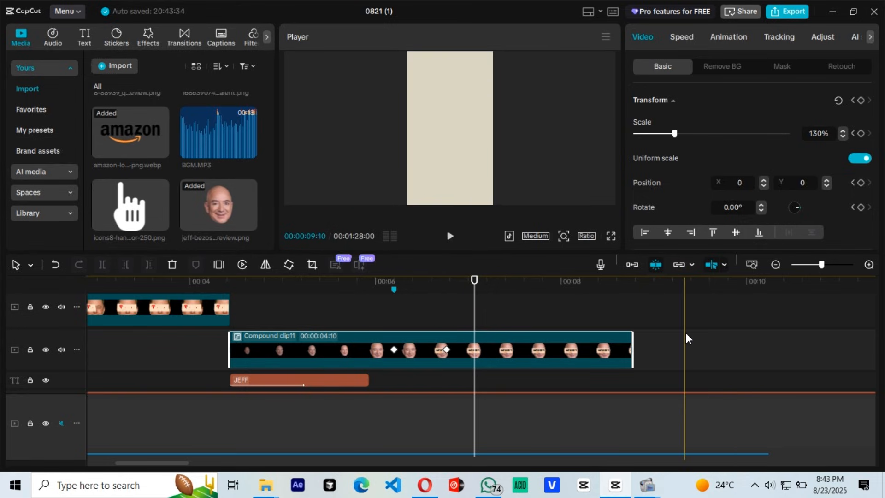
Step: Keyframe the Bezos clip's transform just after the scale-up, move it up to Y 3249 at 07:03 and trim its end there
scroll(671, 331, "right", 8)
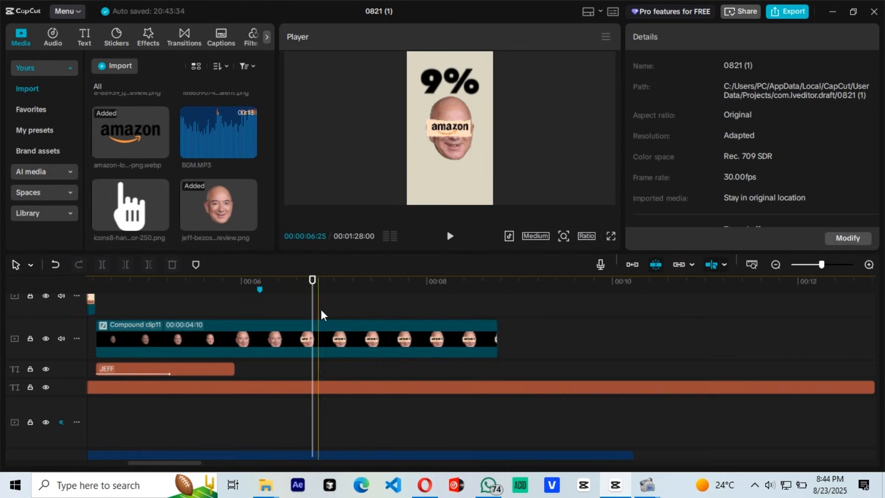
left_click(320, 339)
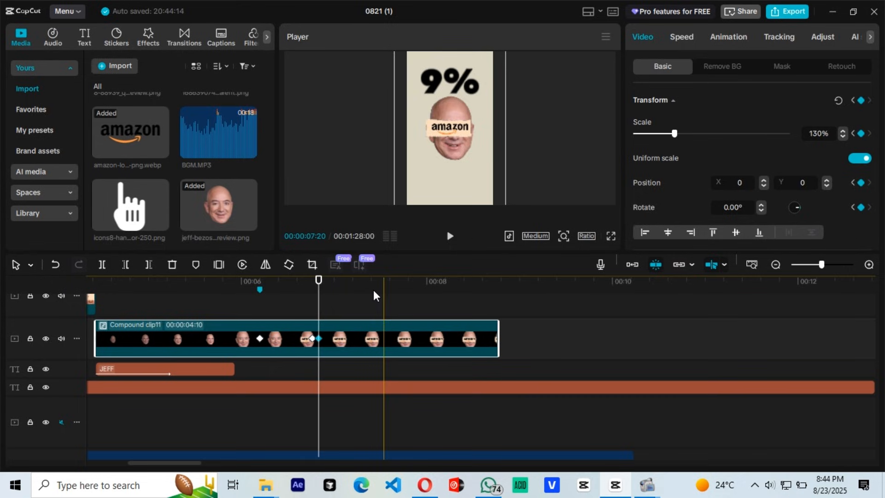
left_click(343, 307)
left_click(342, 341)
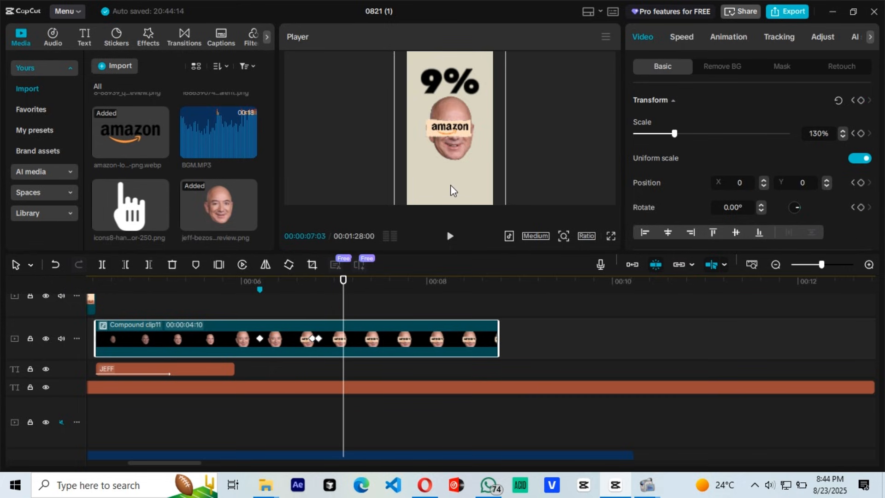
left_click_drag(450, 185, 452, 63)
left_click_drag(498, 339, 341, 332)
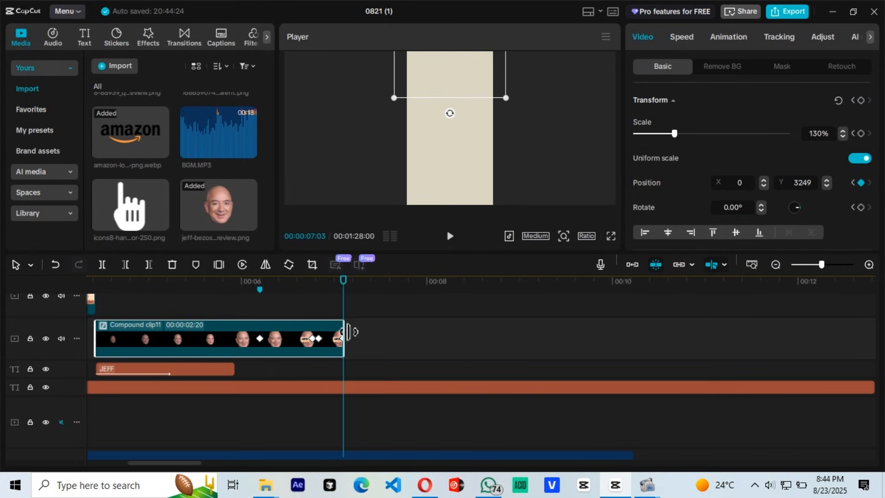
Step: Apply the Cubic Out preset curve to the Bezos compound clip's Y position exit movement
left_click(330, 321)
scroll(336, 330, "down", 5)
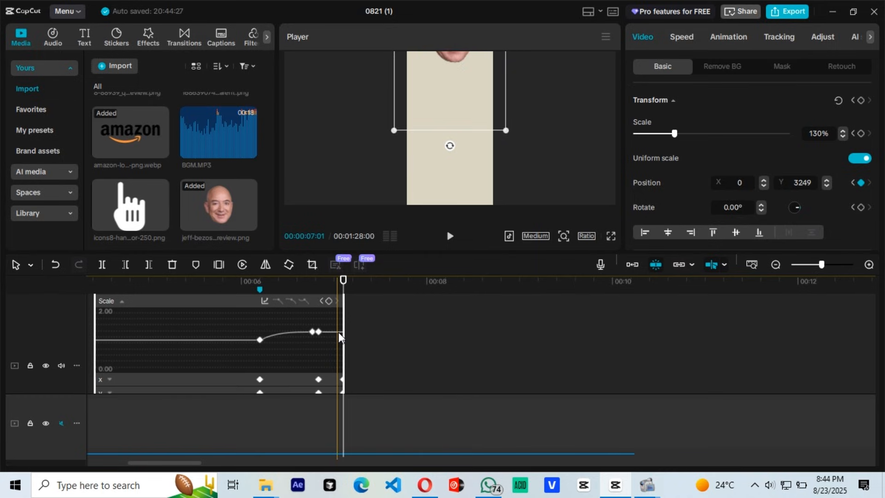
scroll(343, 310, "up", 1)
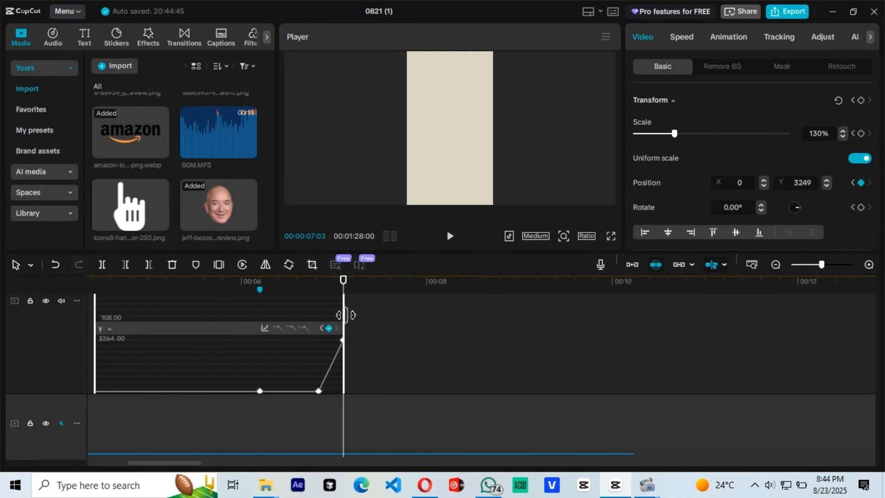
left_click(271, 327)
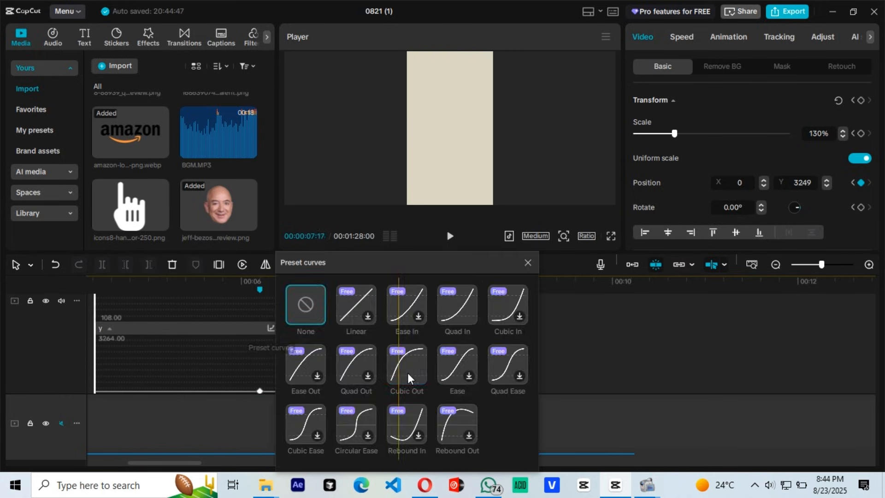
left_click(528, 264)
left_click(342, 317)
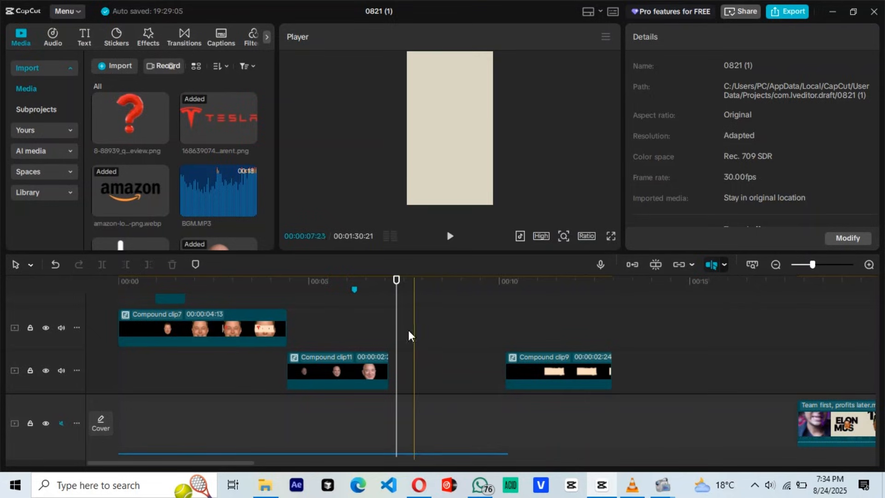
Step: Delete the spare paper-tear compound clip at 10:05
scroll(408, 330, "down", 2)
left_click(363, 306)
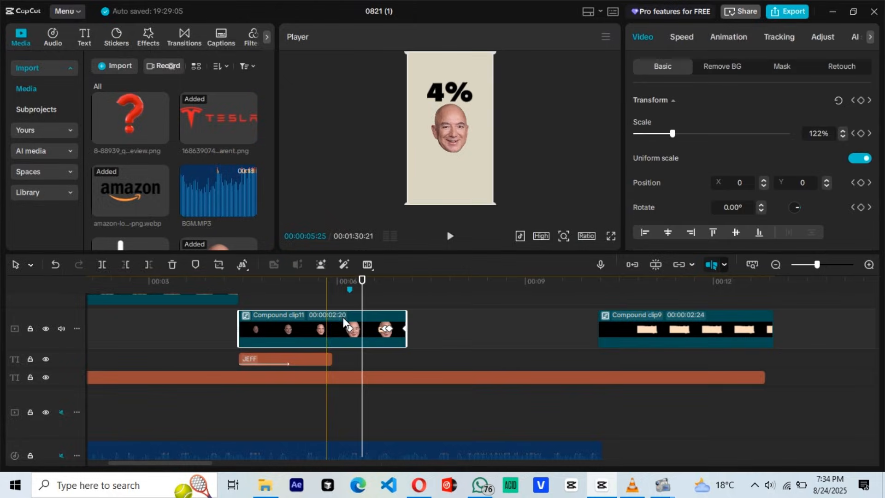
right_click(649, 321)
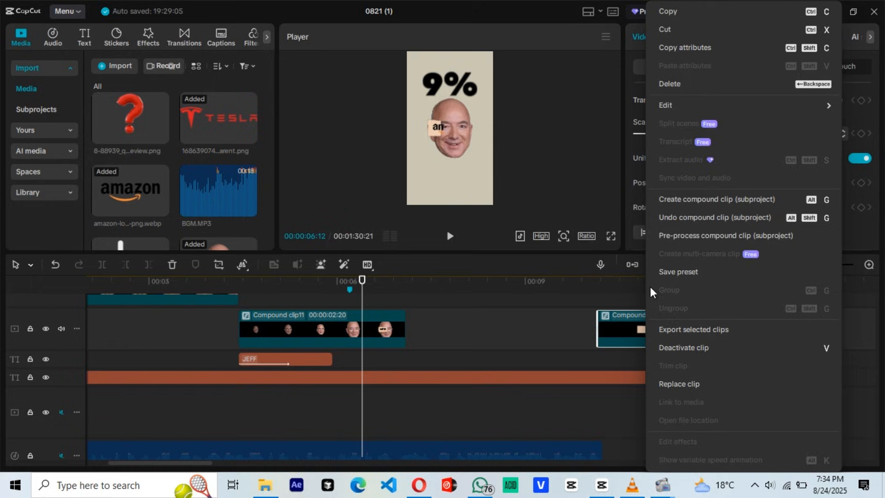
left_click(690, 93)
Step: Copy the Bezos compound clip and paste the duplicate on the track above, directly after the original
right_click(306, 322)
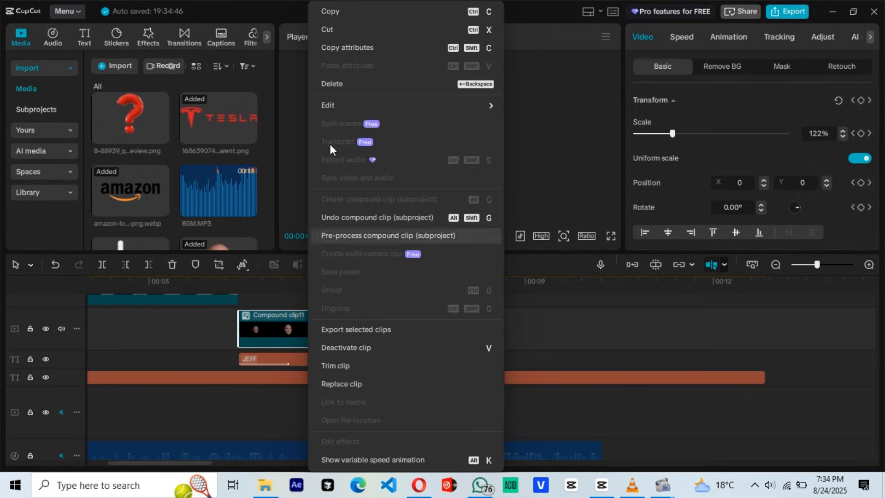
left_click(346, 47)
scroll(383, 306, "up", 1)
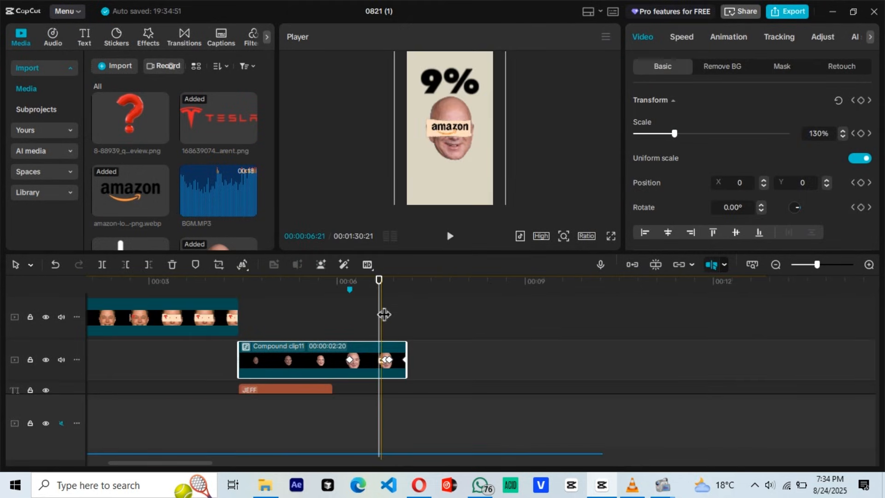
key("ctrl+v")
left_click_drag(400, 314, 425, 315)
Step: Open the duplicated compound clip and replace the Bezos face with the Jensen image, keeping the original video effect
left_click(454, 317)
double_click(453, 317)
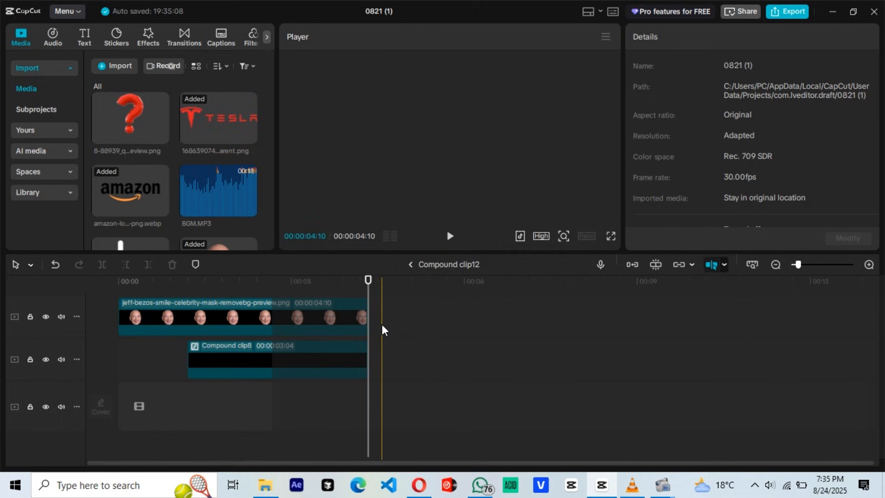
left_click(211, 318)
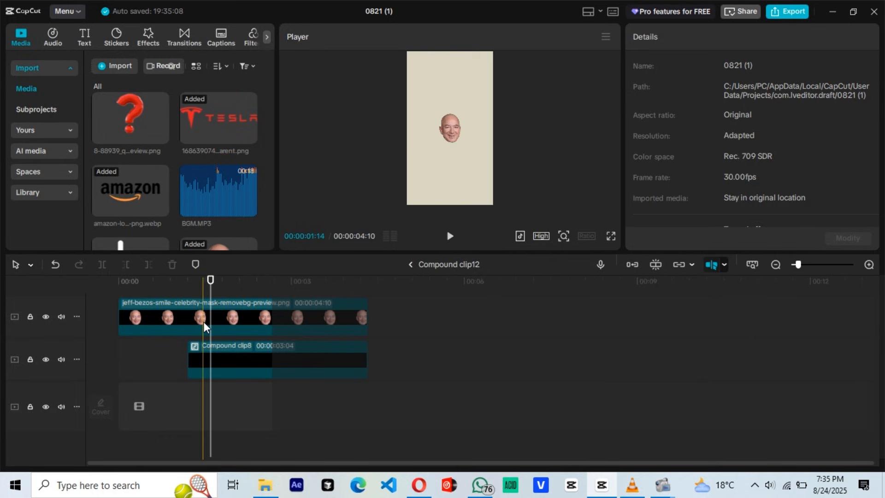
scroll(131, 221, "down", 3)
left_click_drag(145, 299, 149, 315)
left_click(480, 375)
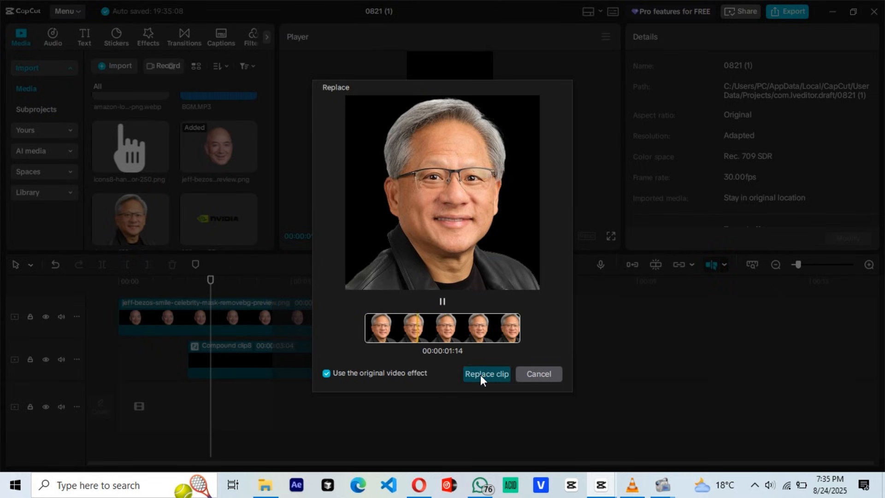
Step: Scale the Jensen image down to 78% at its last scale keyframe
left_click(220, 319)
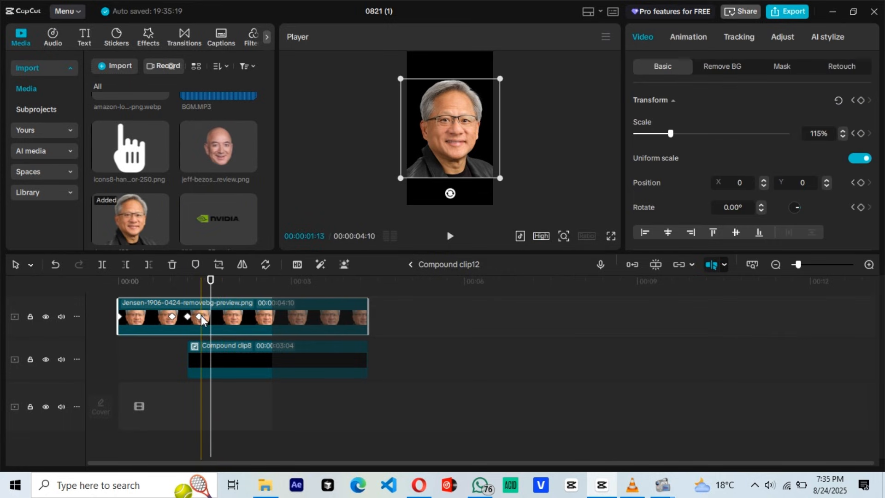
left_click(200, 315)
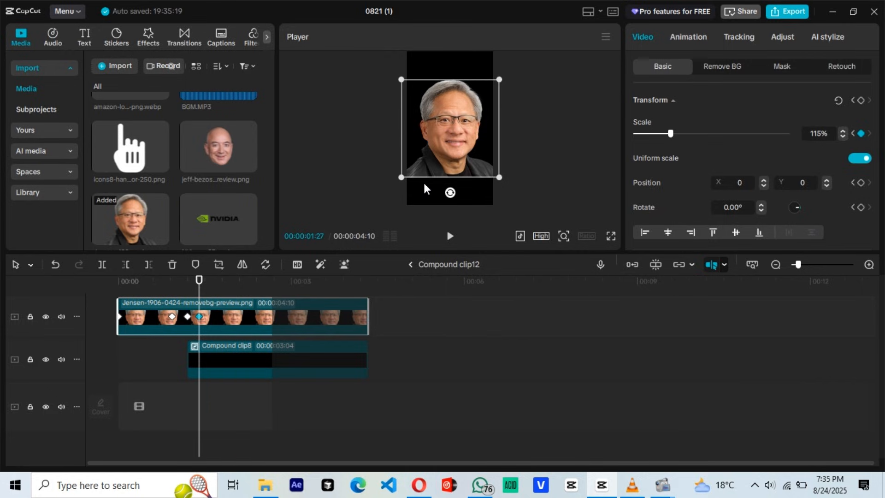
left_click_drag(400, 178, 420, 166)
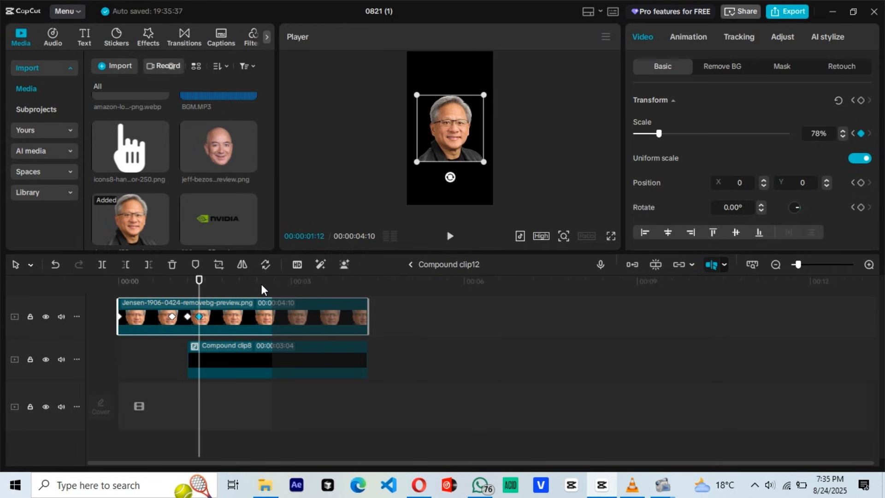
Step: Open the nested percentage compound clip, examine its final 9% text clip and return to the Jensen image's compound clip
left_click(222, 358)
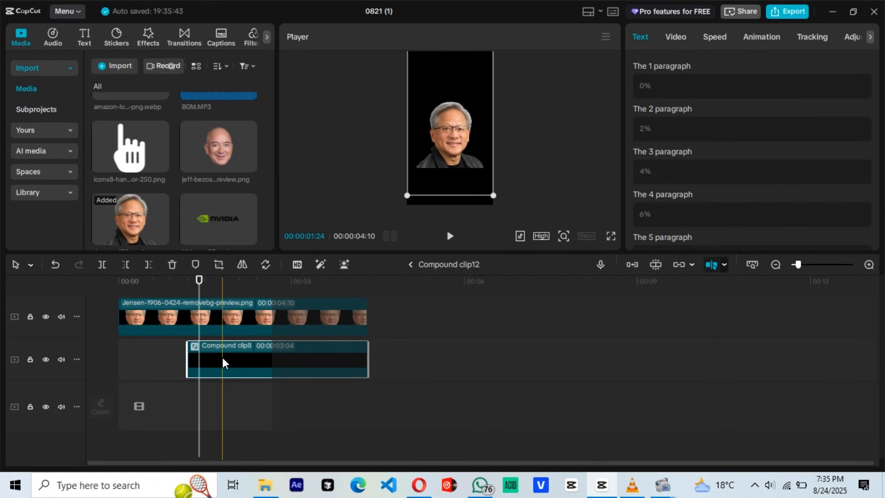
double_click(225, 358)
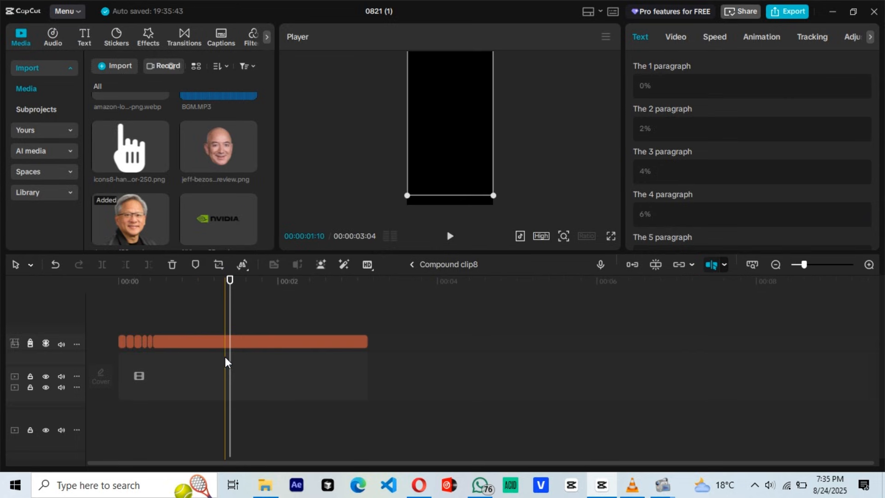
double_click(225, 358)
double_click(225, 357)
left_click(270, 341)
left_click(199, 322)
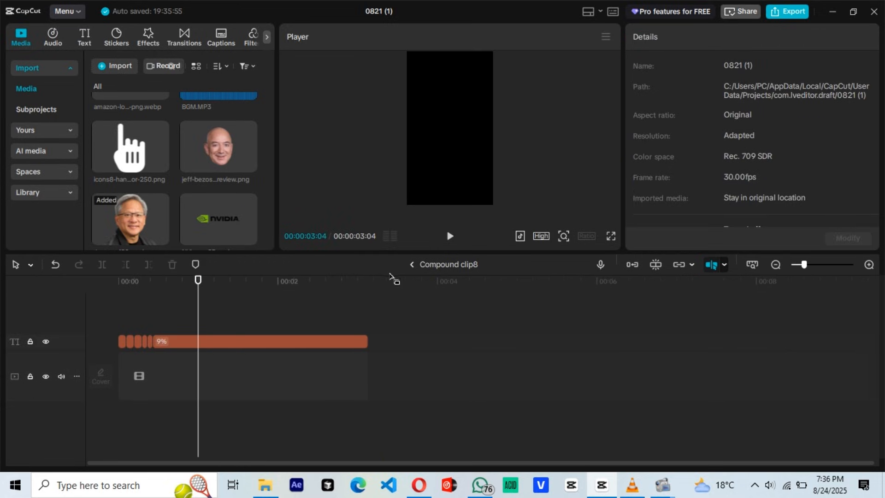
left_click(411, 264)
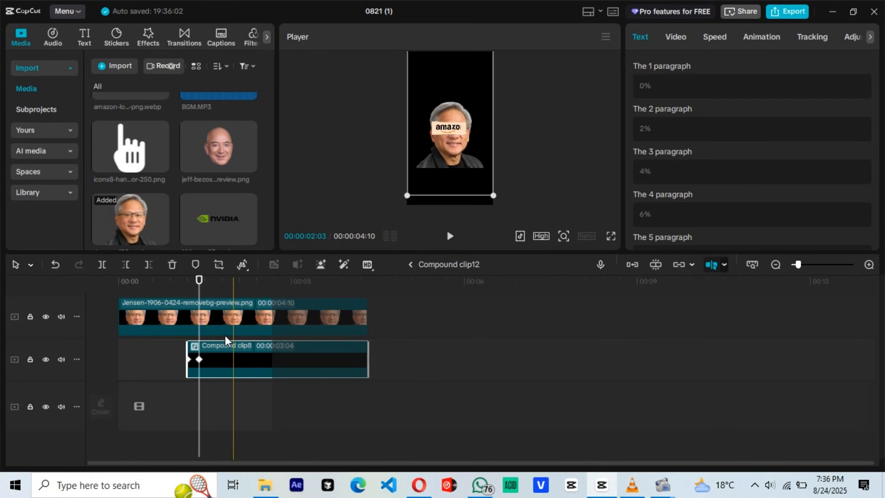
Step: Replace the Amazon logo with the NVIDIA logo inside the nested paper-tear compound clip, keeping its effects, and return to the main timeline
scroll(212, 316, "up", 1)
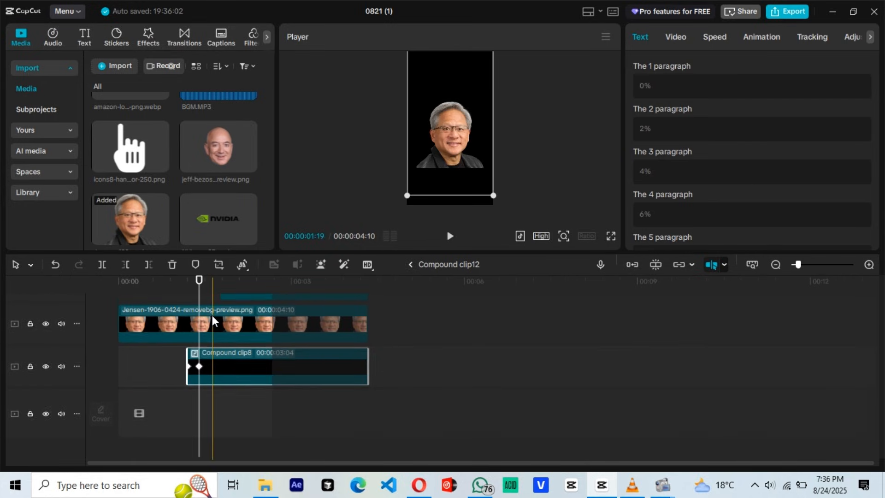
scroll(218, 312, "up", 2)
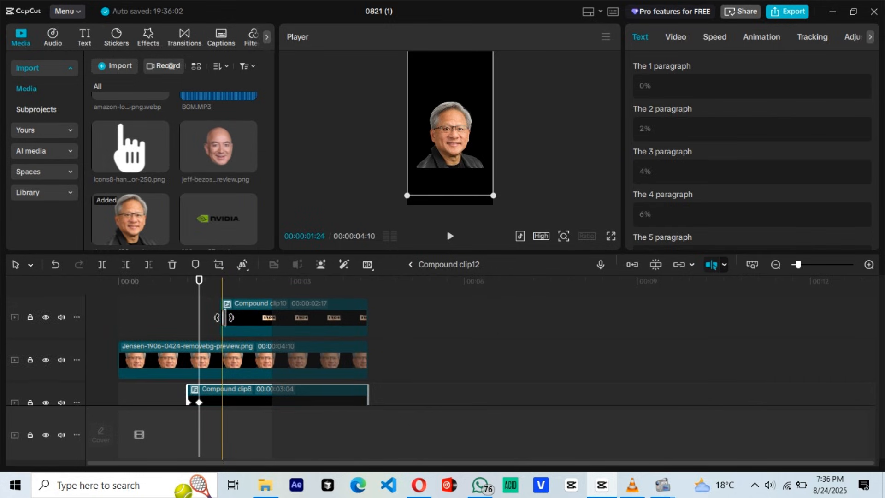
left_click(254, 308)
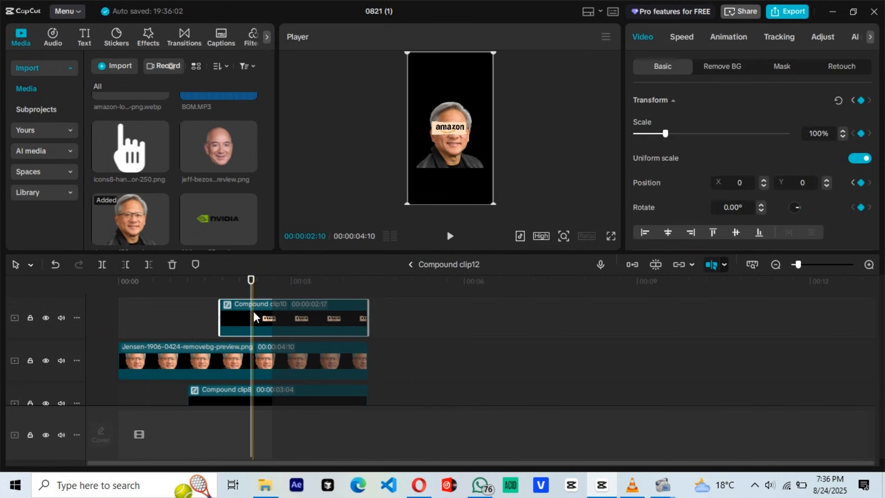
double_click(254, 311)
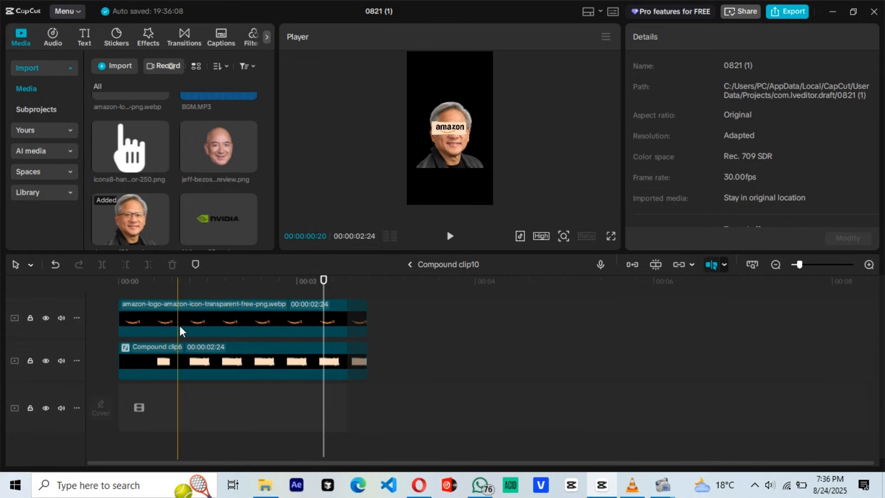
left_click(199, 313)
left_click_drag(215, 218, 194, 324)
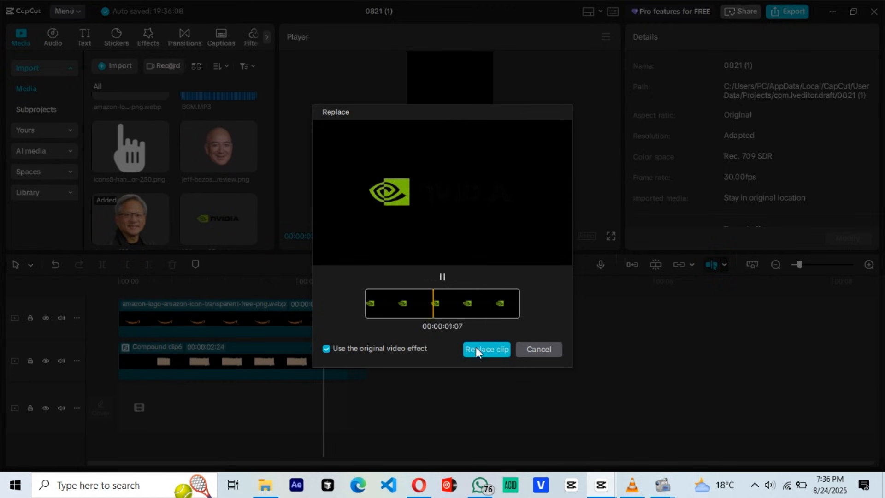
left_click(485, 349)
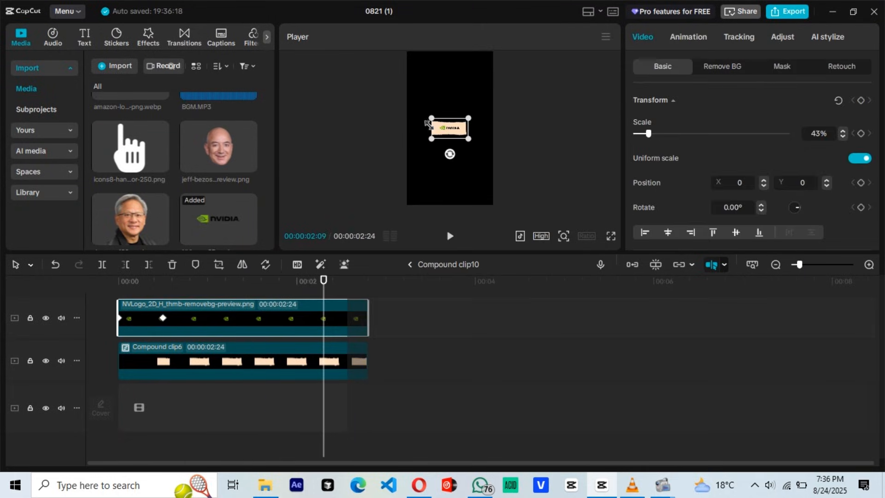
left_click(409, 264)
left_click(408, 265)
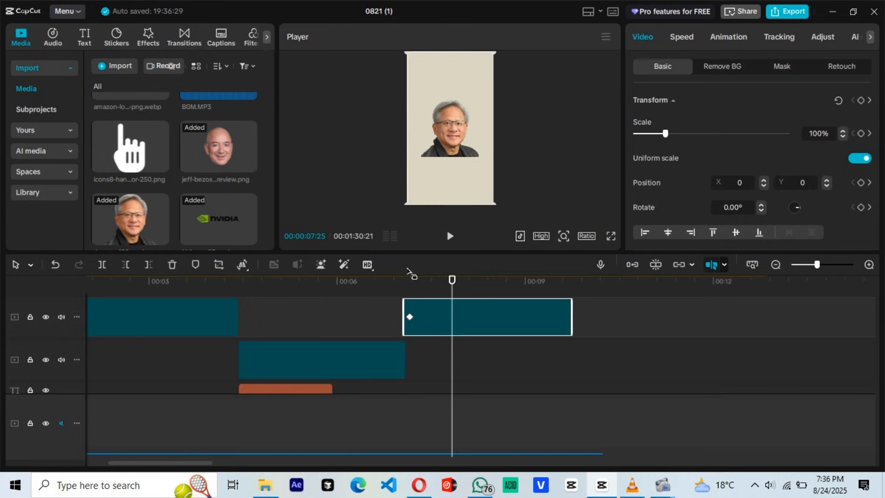
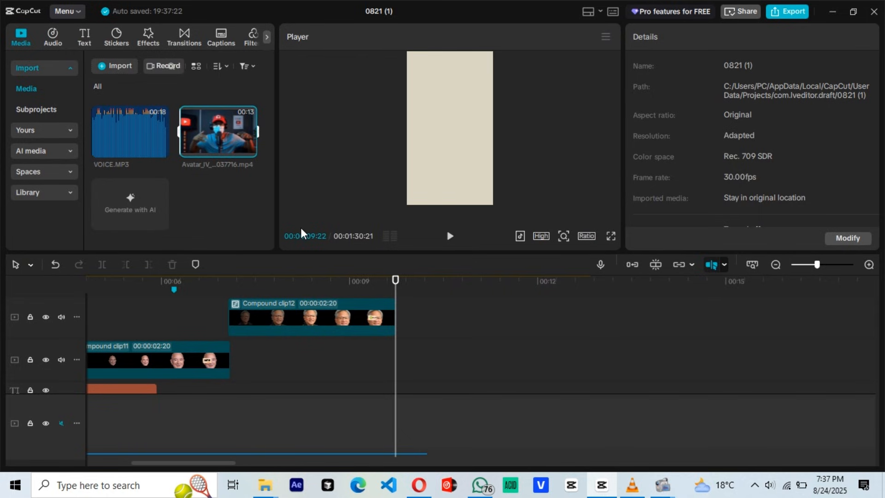
Step: Add the avatar video right after the Jensen compound clip, filling the frame at 315% scale with auto cutout applied
left_click_drag(209, 131, 462, 332)
scroll(359, 321, "right", 3)
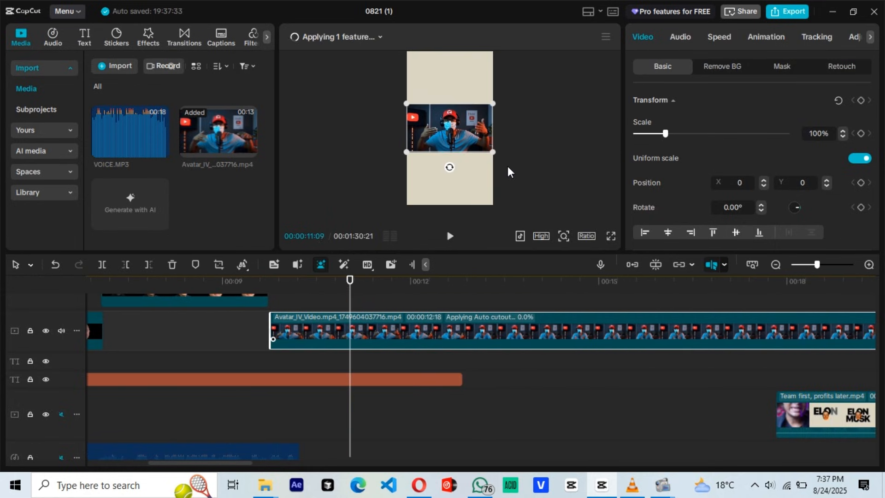
left_click_drag(493, 152, 646, 208)
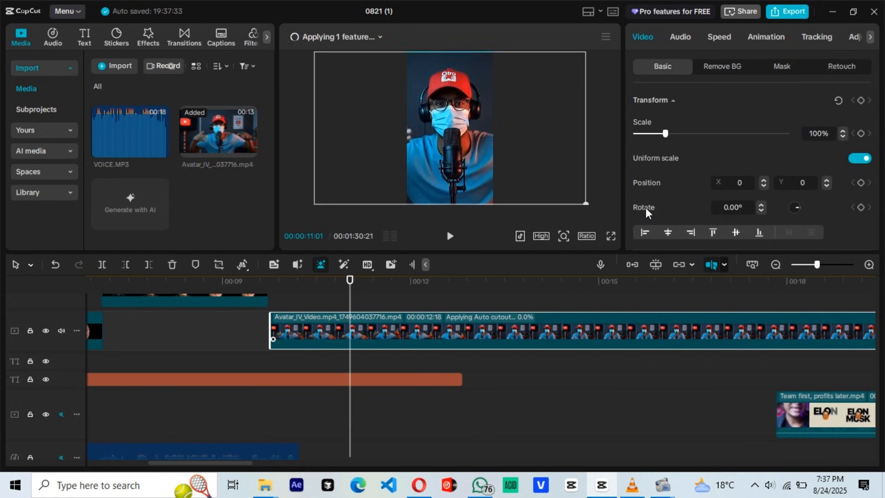
Step: Trim the long square-character background text clip to end where the avatar video begins
scroll(329, 319, "down", 1)
scroll(327, 316, "left", 2)
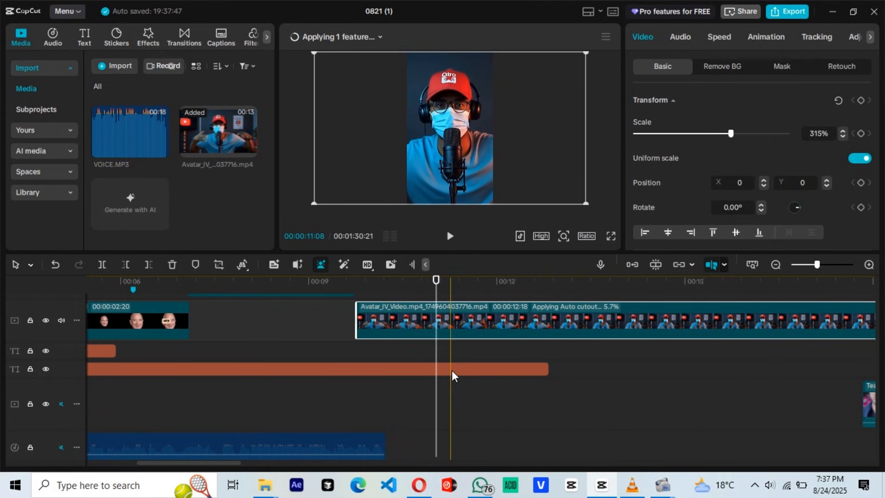
left_click(525, 371)
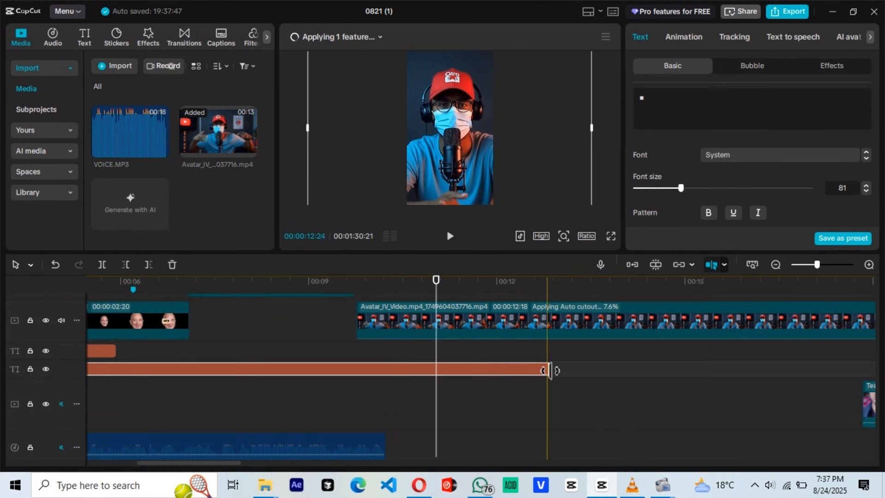
left_click_drag(550, 370, 380, 358)
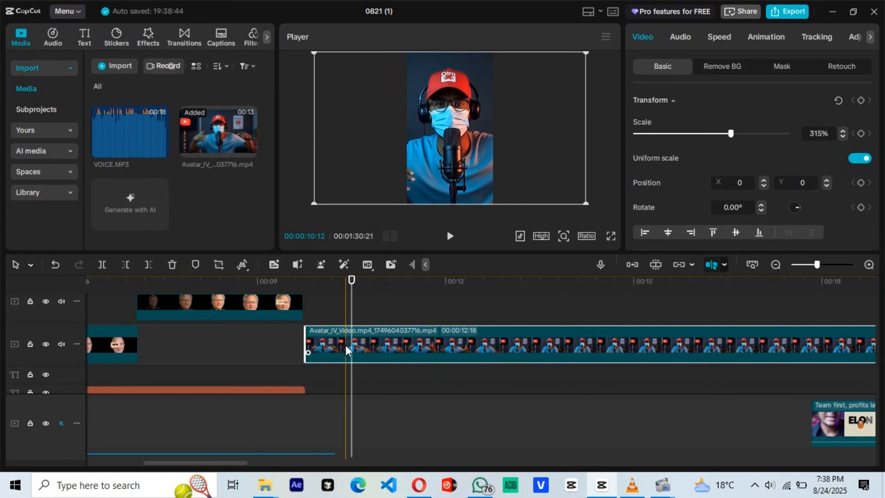
Step: Add a default text at the start of the avatar video, position it over the lower chest and set its font to Objective-Regular
left_click(319, 317)
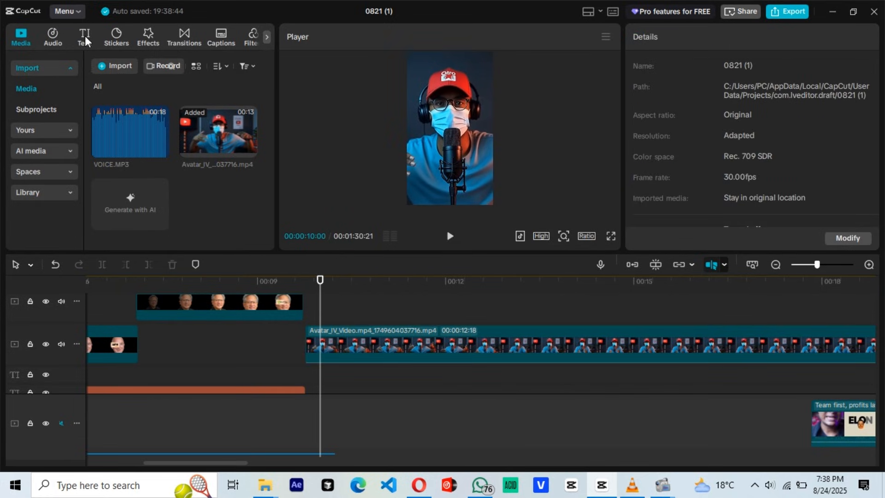
left_click(84, 36)
left_click_drag(123, 93, 306, 317)
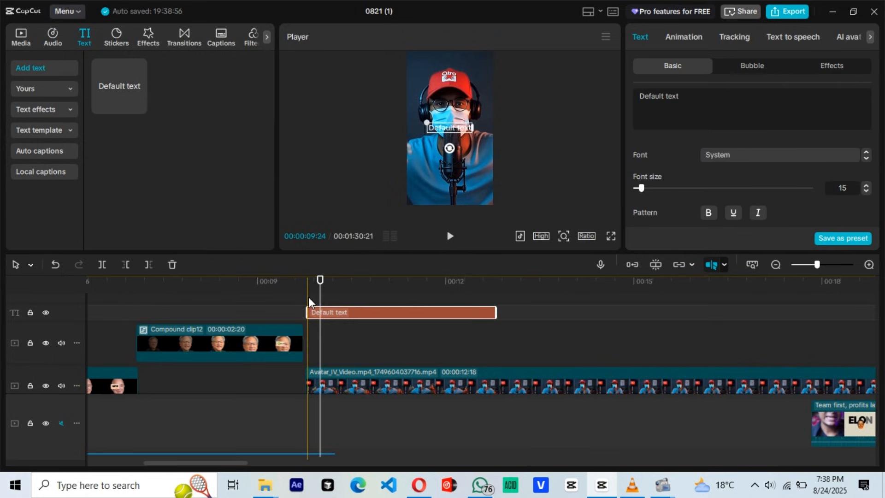
left_click(395, 312)
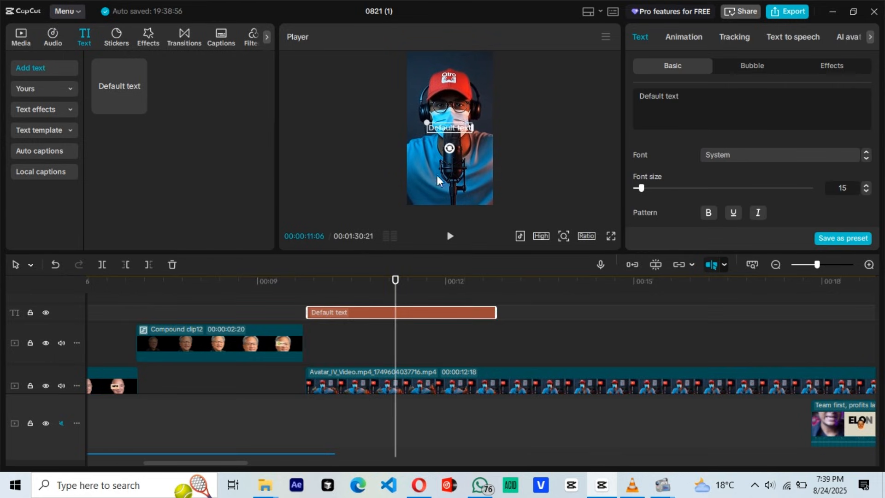
left_click(784, 155)
left_click(592, 190)
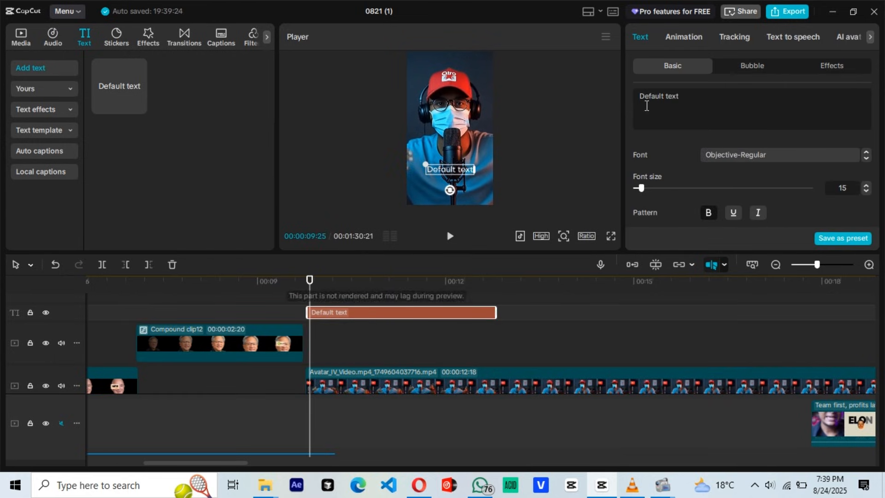
Step: Duplicate the text clip twice on separate tracks and change the three texts to "Yet", "they" and "are"
key("ctrl+v")
key("ctrl+v")
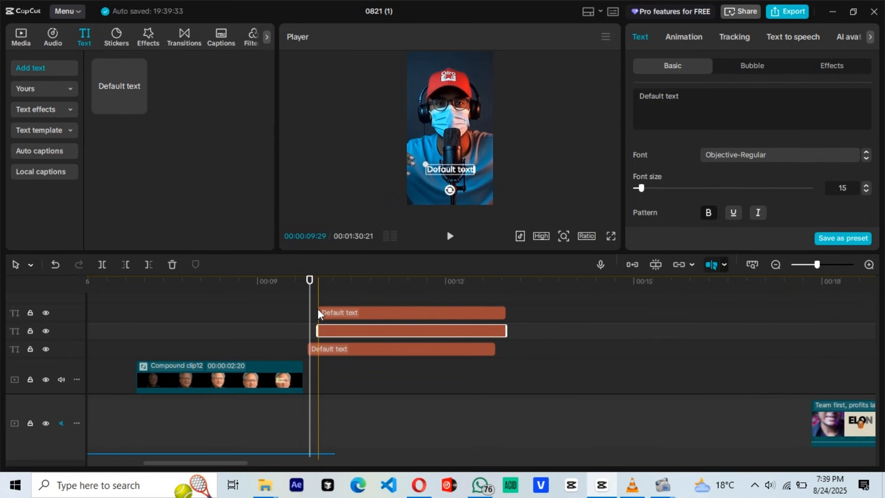
triple_click(700, 102)
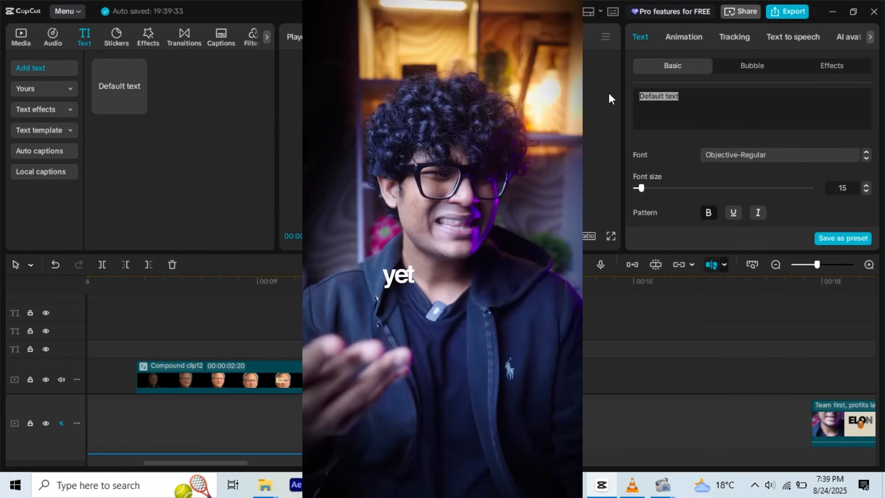
type("Yet")
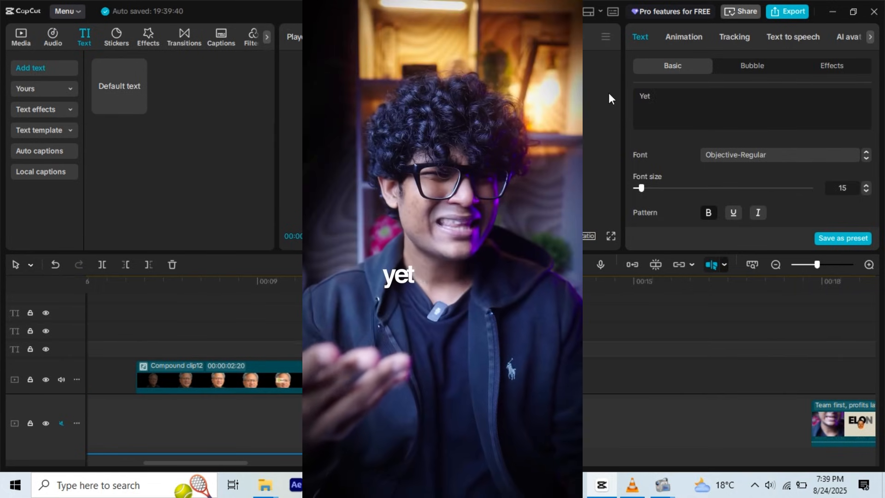
left_click(549, 331)
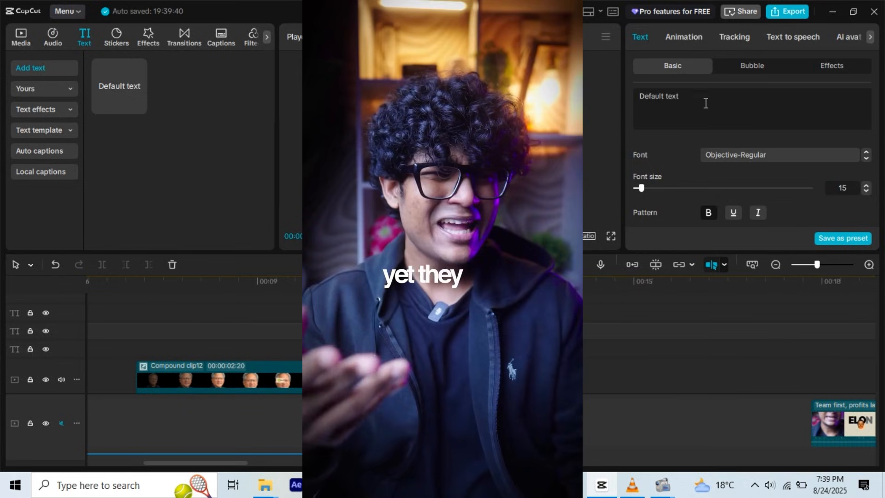
left_click_drag(705, 101, 600, 97)
type("They")
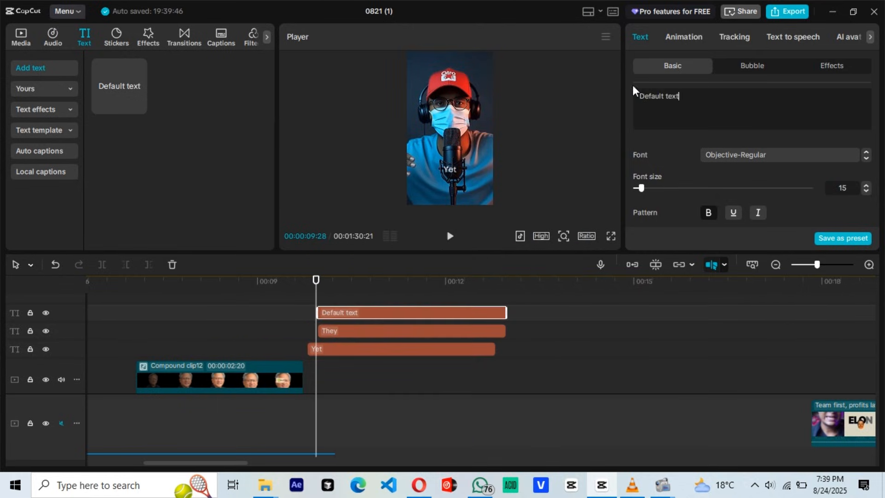
type("Are")
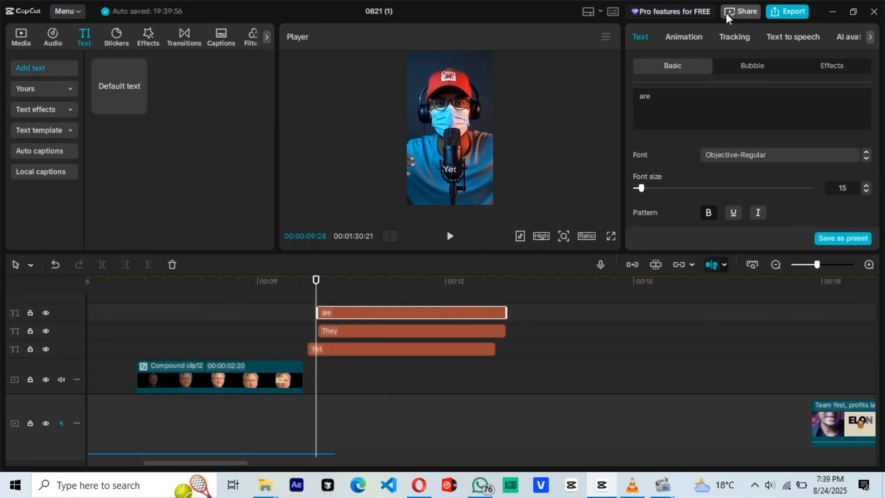
left_click_drag(670, 93, 617, 91)
type("they")
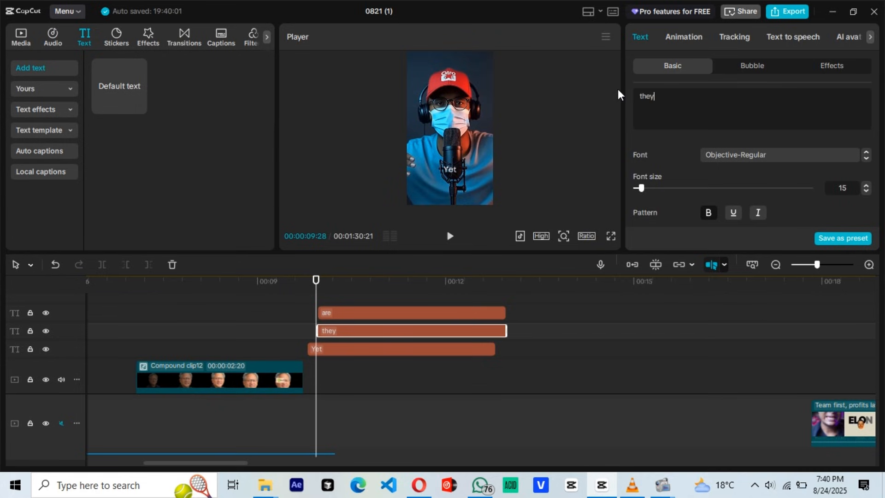
Step: Arrange the three words side by side over the chest in the preview so they read "Yet they are"
left_click(362, 295)
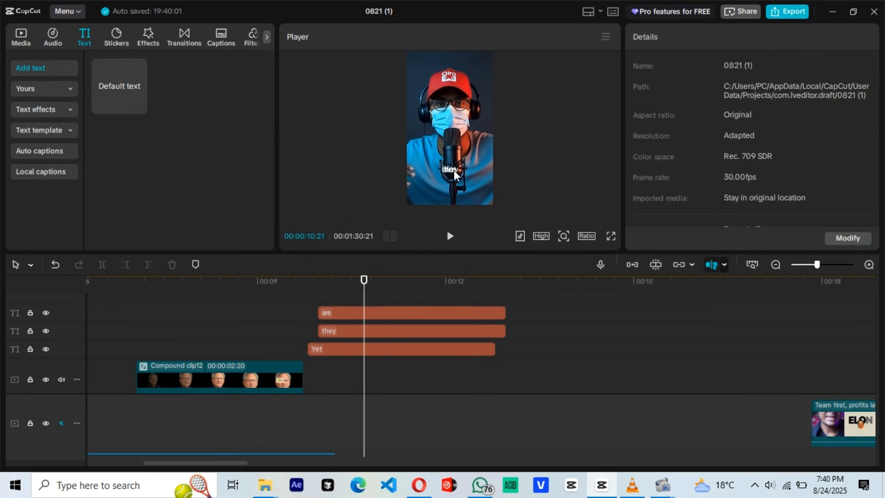
left_click(456, 171)
left_click(377, 349)
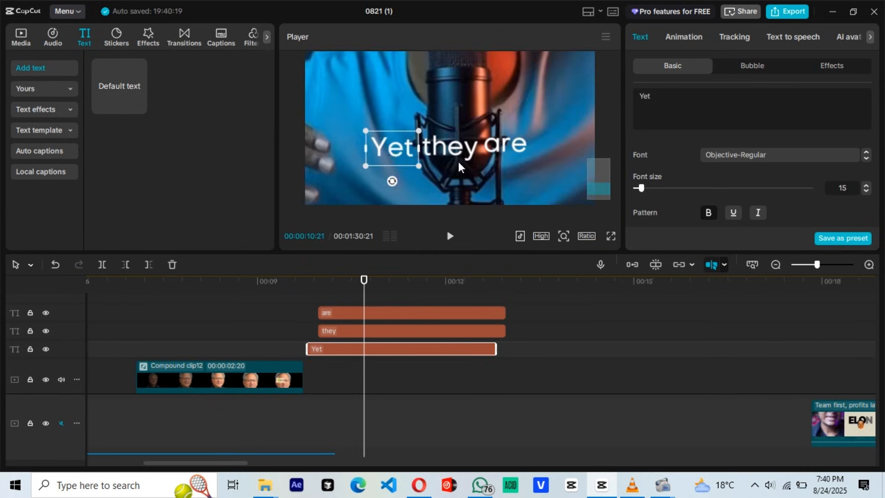
left_click(451, 159)
left_click(382, 148)
left_click(506, 149)
left_click(564, 236)
left_click(526, 268)
left_click(390, 295)
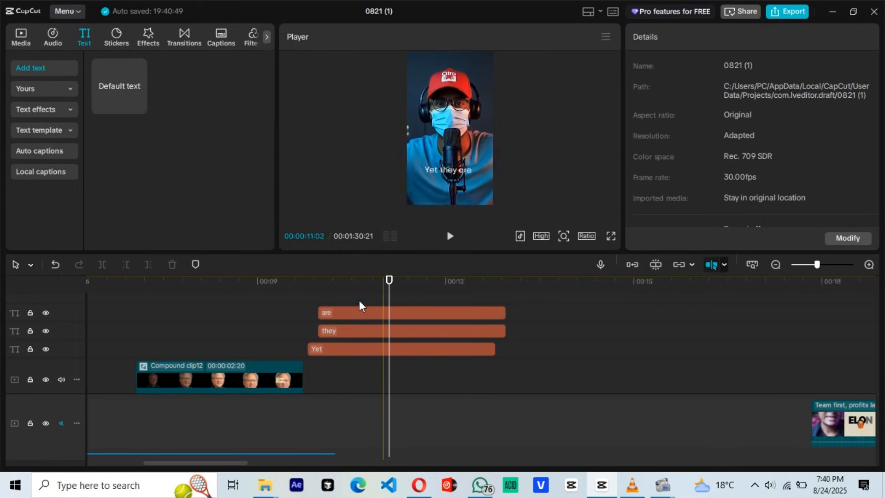
Step: Shift the "are" text clip slightly past the start of "they" so the three words appear one after another
left_click(351, 331)
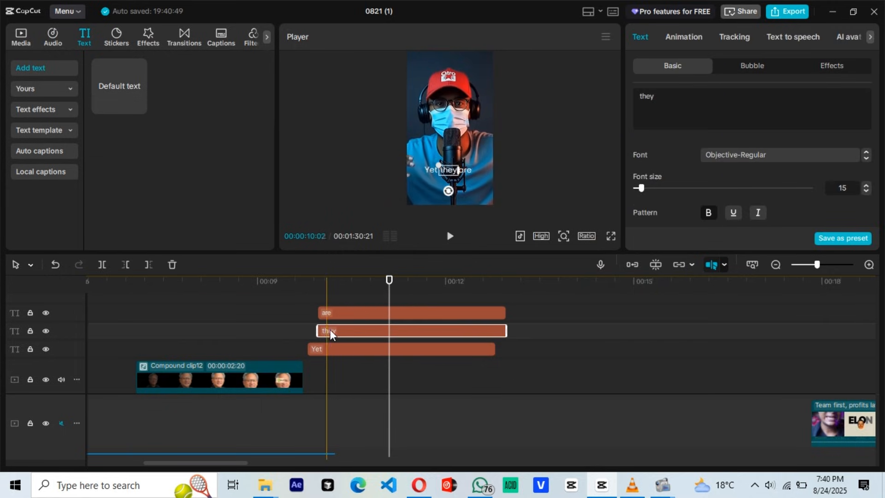
left_click(308, 301)
left_click_drag(337, 314, 357, 314)
Step: Apply the Fade In animation to the "Yet", "they" and "are" text clips and play back the word sequence
left_click(339, 349)
left_click(693, 38)
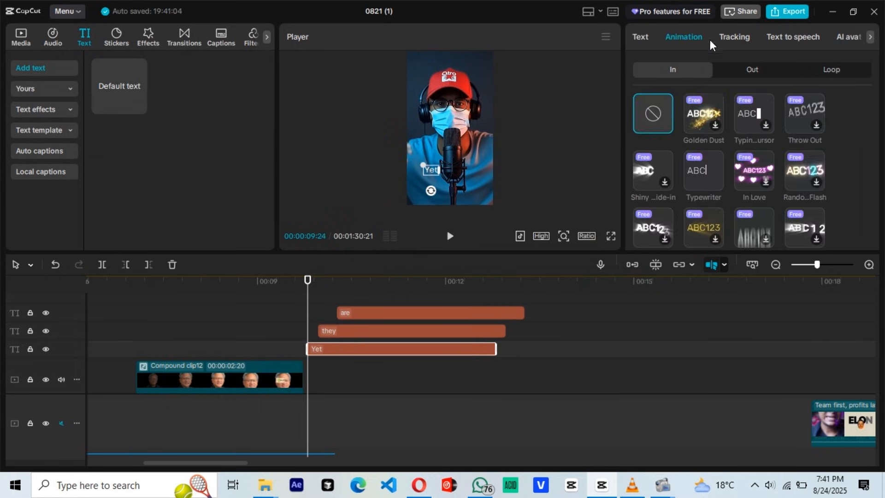
left_click(703, 168)
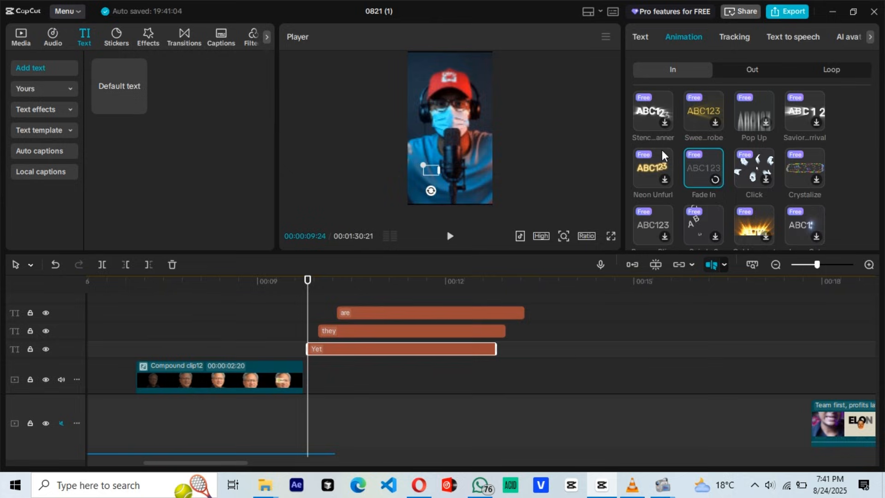
left_click(438, 329)
left_click(691, 38)
left_click(710, 172)
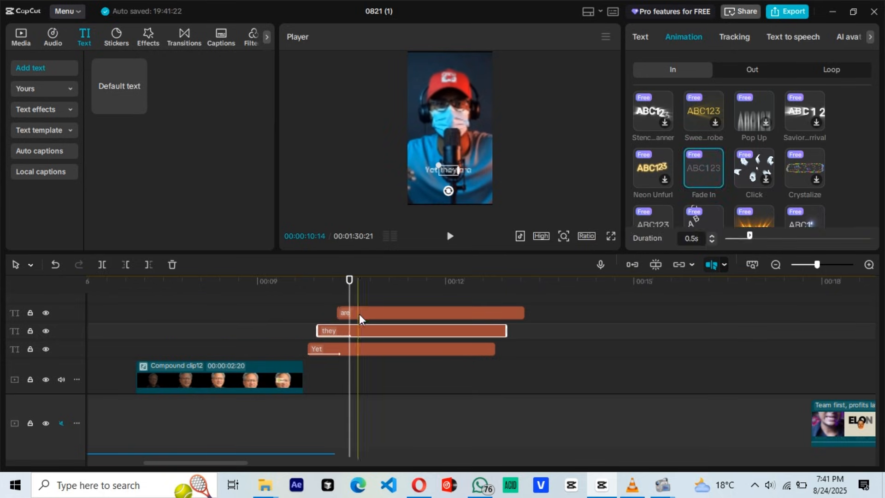
left_click(360, 315)
left_click(692, 42)
left_click(693, 177)
left_click(307, 301)
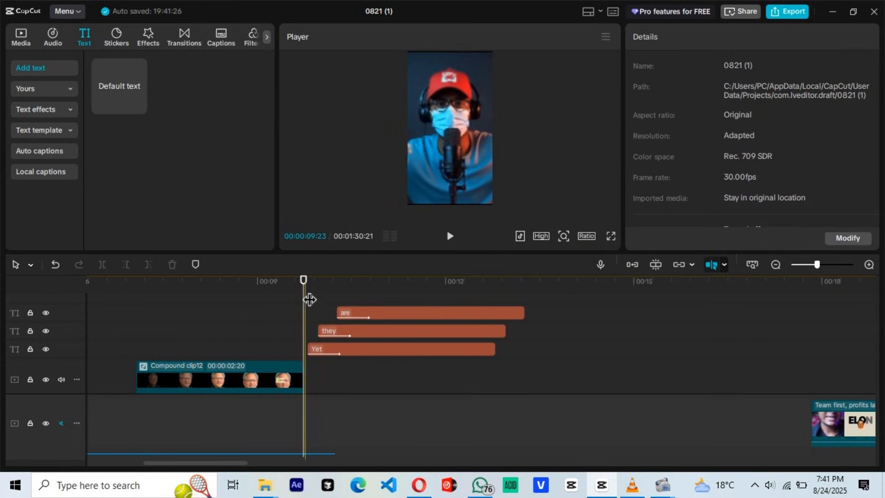
key("space")
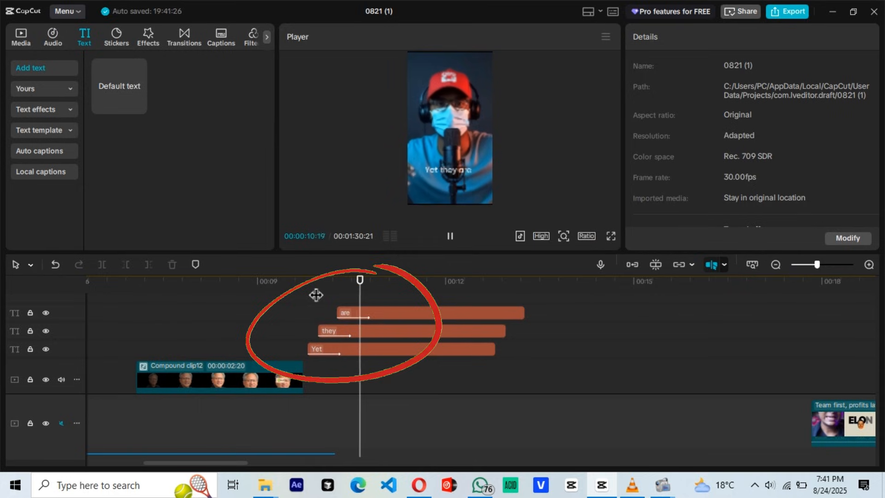
left_click(336, 350)
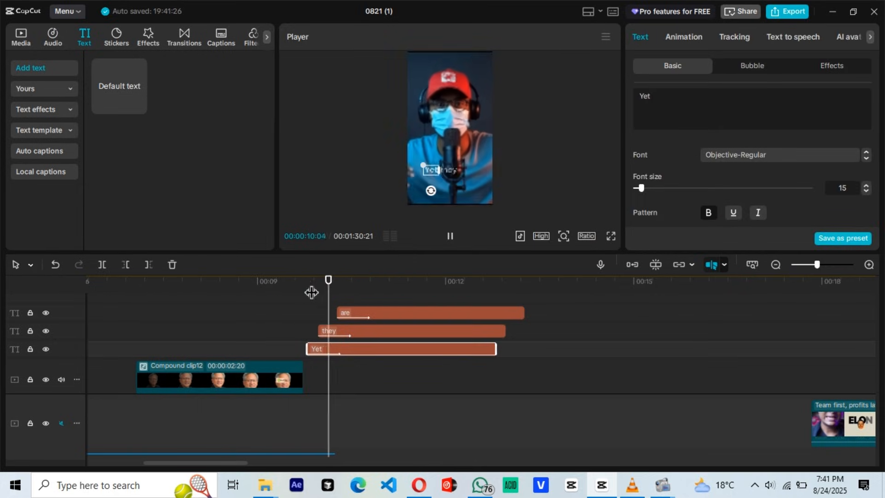
Step: Split all three word clips together at about 11 seconds and delete the parts after the cut
left_click(382, 314)
left_click(380, 334, "ctrl")
left_click(381, 349, "ctrl")
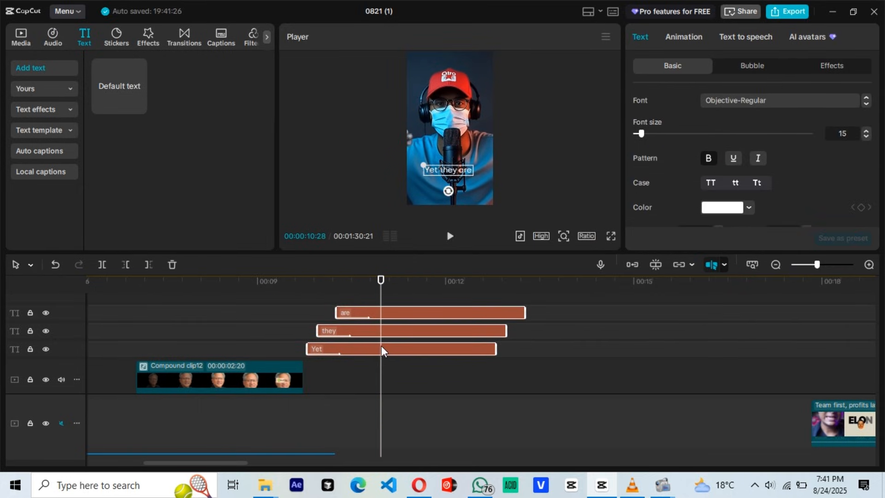
key("ctrl+b")
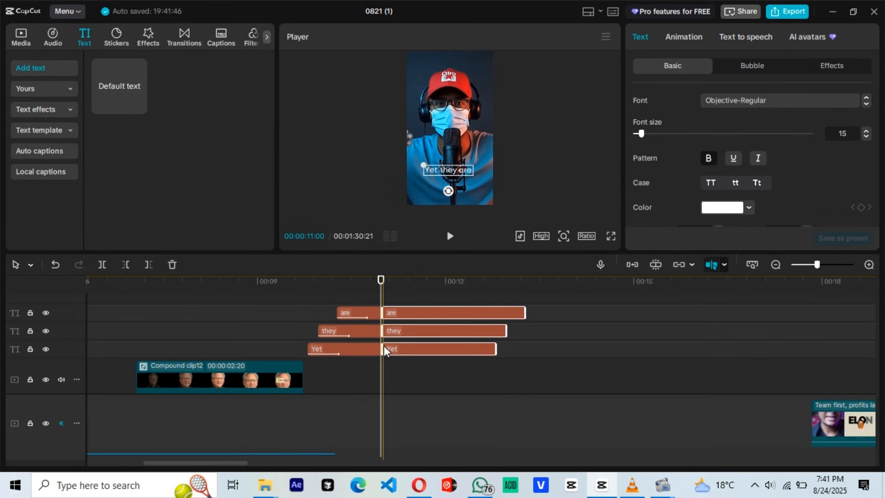
key("Delete")
Step: Duplicate the "they" text clip directly after the cut and remove the copy's Fade In animation
left_click(367, 336)
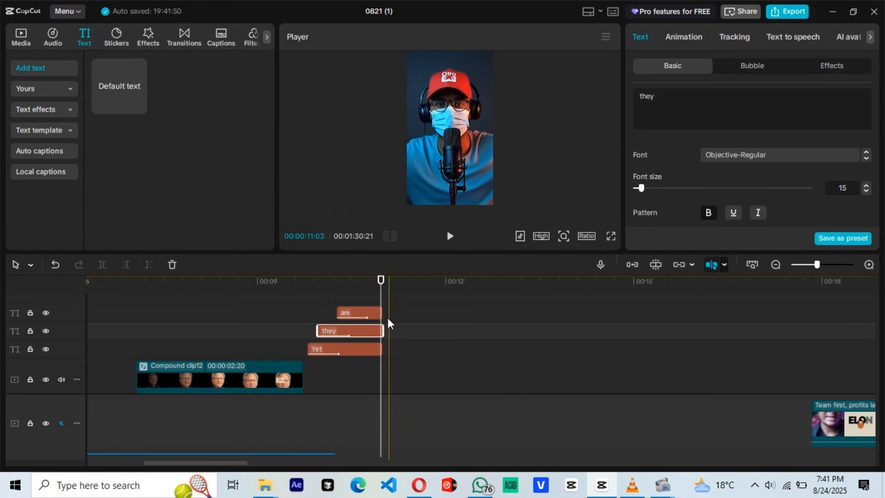
key("ctrl+v")
left_click(684, 37)
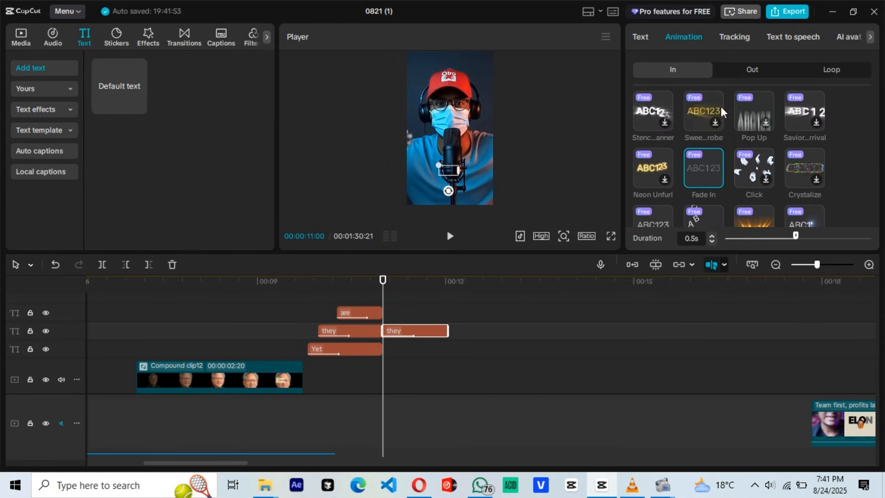
scroll(668, 120, "up", 5)
left_click(653, 114)
Step: Set the duplicated text's font to Objective-Bold and resize it over the chest for the word "Multi"
left_click(646, 40)
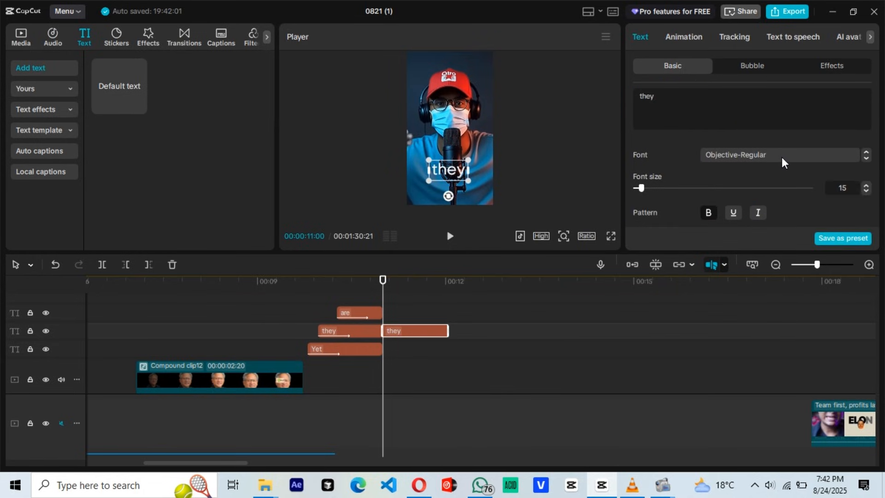
left_click(782, 159)
left_click(775, 210)
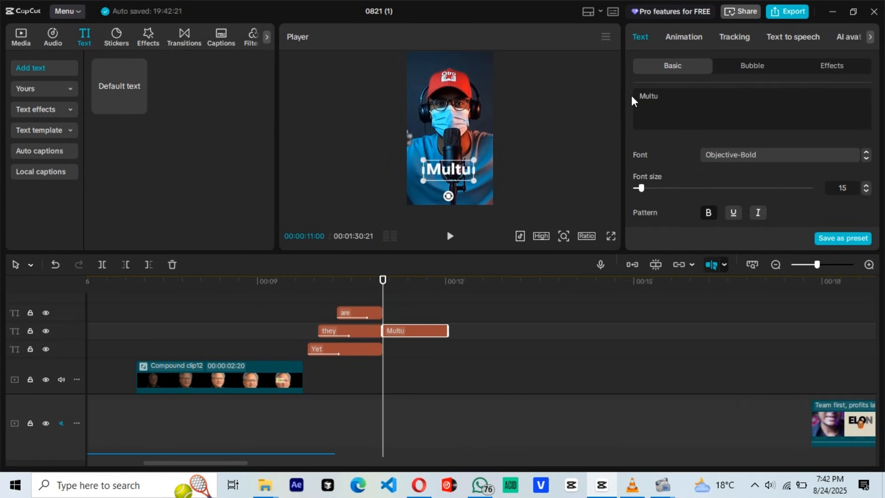
left_click_drag(425, 160, 451, 186)
Step: Duplicate the "Multi" text onto the track above, place it beneath that word and change its wording to "Biliioners"
key("ctrl+c")
key("ctrl+v")
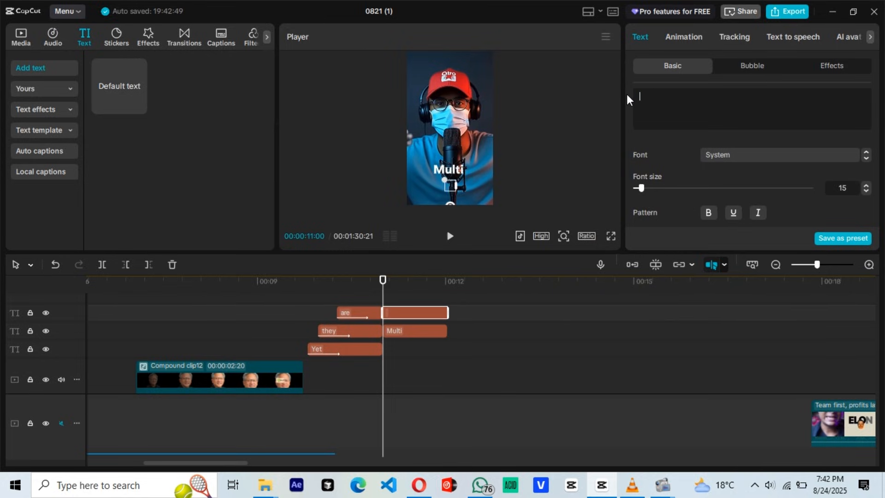
type("ners")
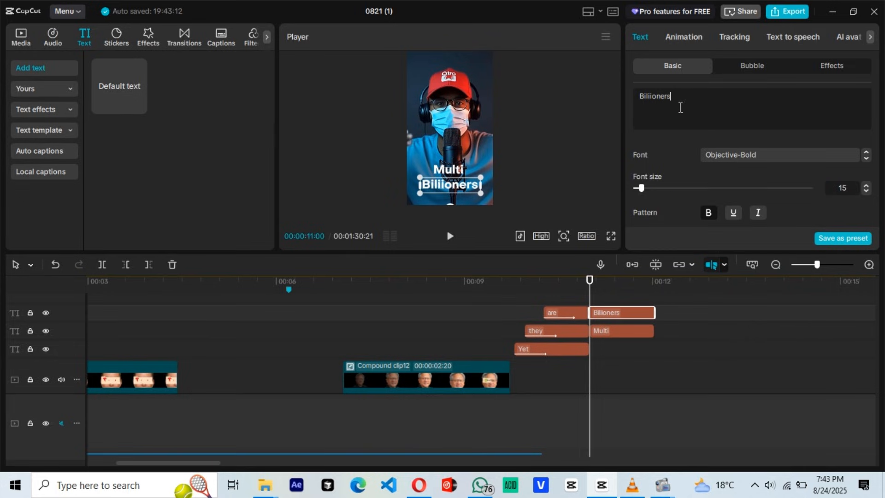
Step: Duplicate the "Biliioners" text onto the track above at 11 seconds and change the two texts' wording to "b" and "iliioners"
key("ctrl+c")
key("ctrl+v")
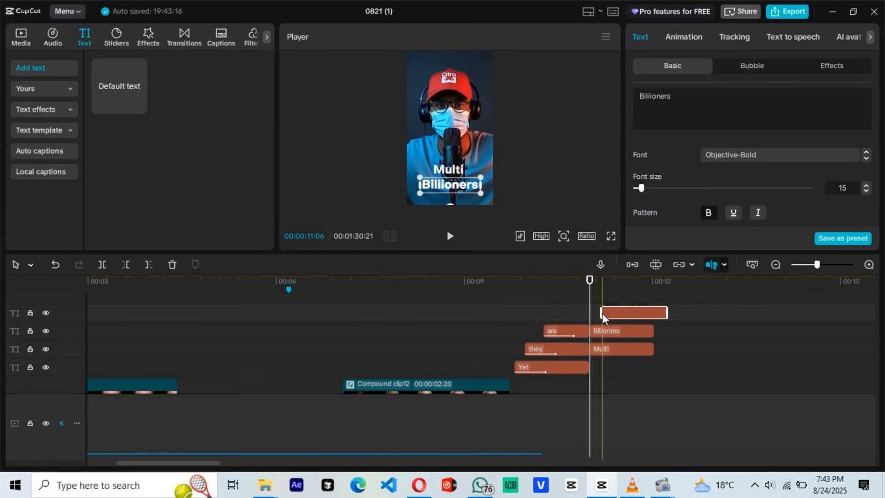
left_click_drag(613, 315, 602, 309)
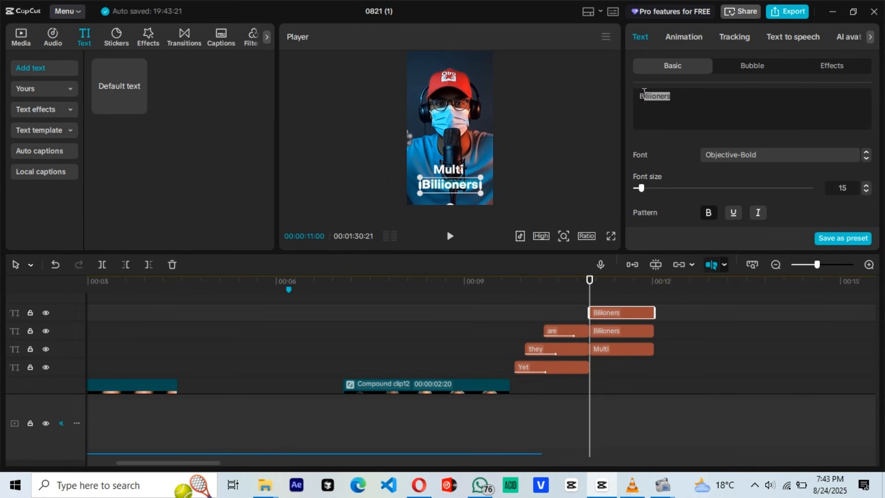
left_click(633, 331)
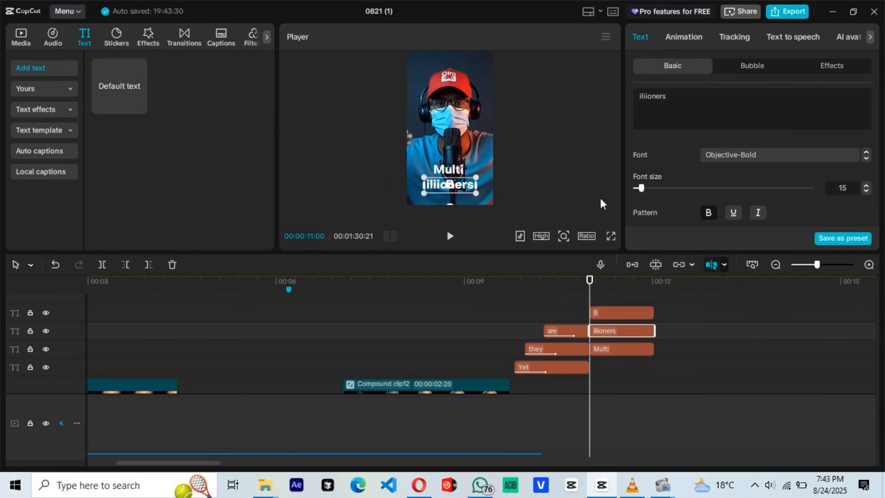
left_click(603, 312)
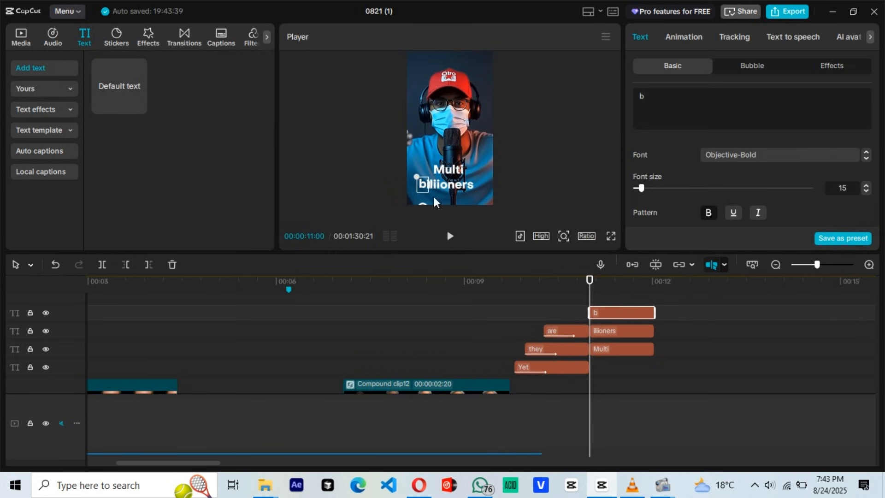
Step: Align the "b" directly in front of "iliioners" and extend all three text clips to about 15 seconds
left_click(563, 236)
mouse_move(538, 257)
left_mouse_down()
mouse_move(588, 256)
mouse_move(535, 256)
left_mouse_up()
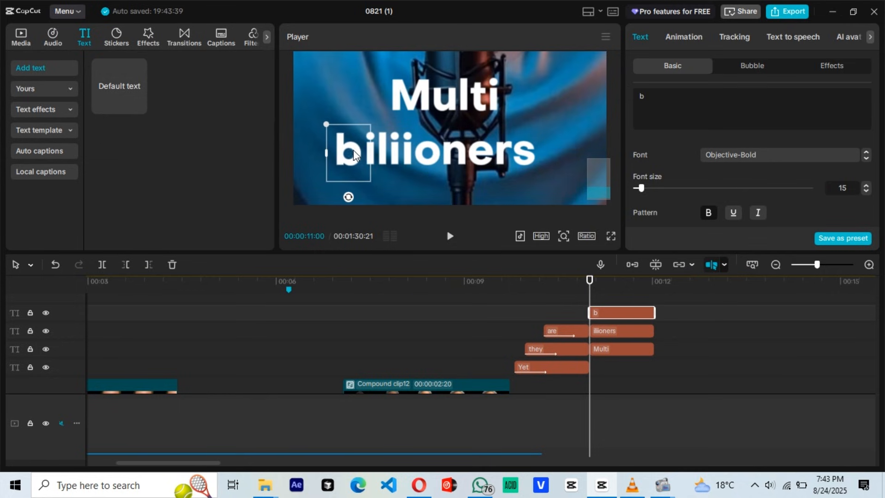
left_click_drag(599, 297, 839, 349)
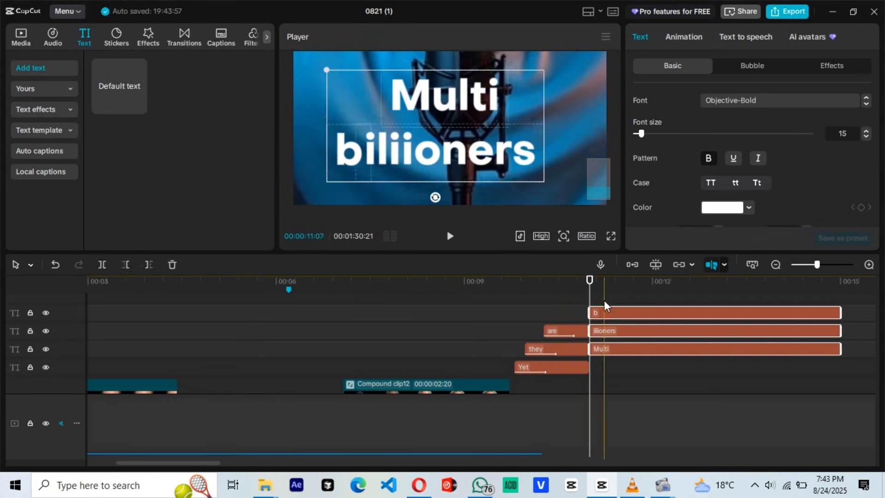
left_click(602, 415)
left_click(563, 236)
left_click_drag(586, 257, 546, 257)
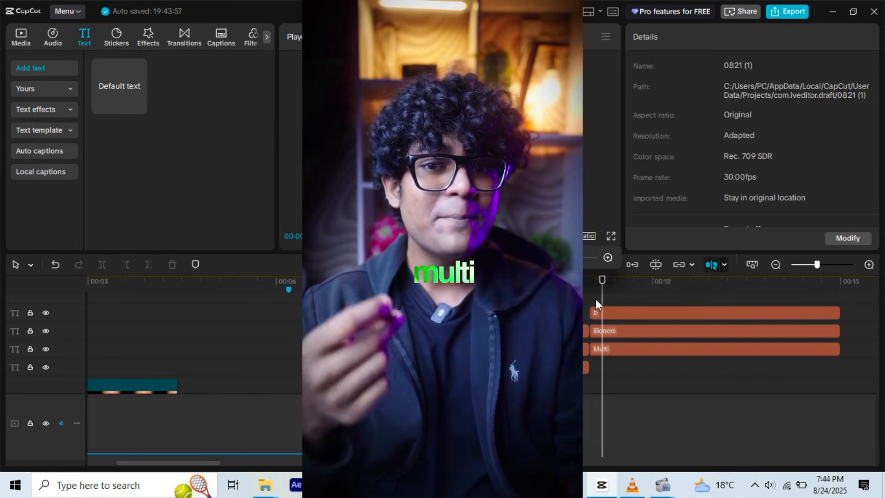
Step: Place the icons8-hand-cursor-250.png image above the text clips from just before 12 seconds and scale it to 16%
left_click(592, 296)
key("space")
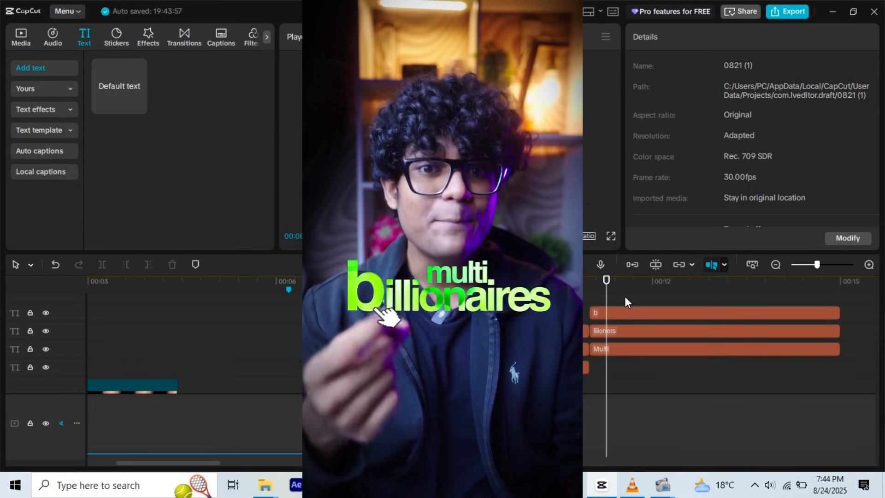
left_click(602, 295)
left_click_drag(602, 299, 669, 298)
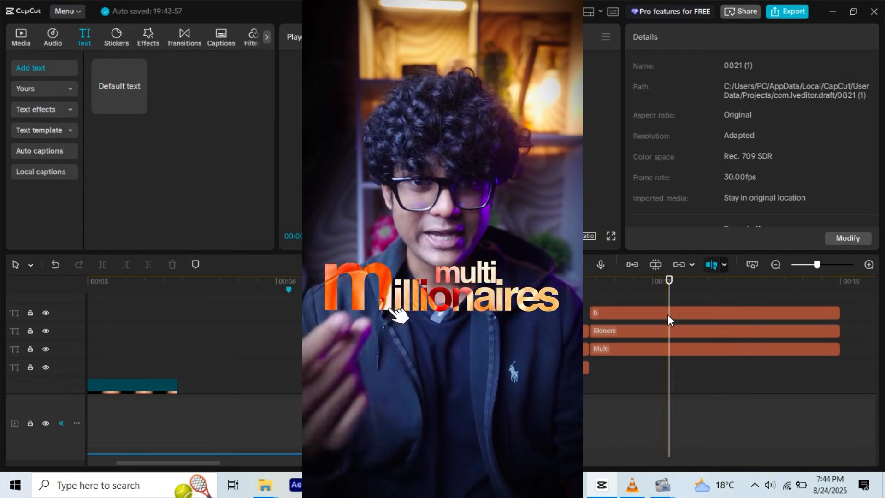
left_click(668, 313)
left_click(20, 44)
scroll(221, 183, "up", 6)
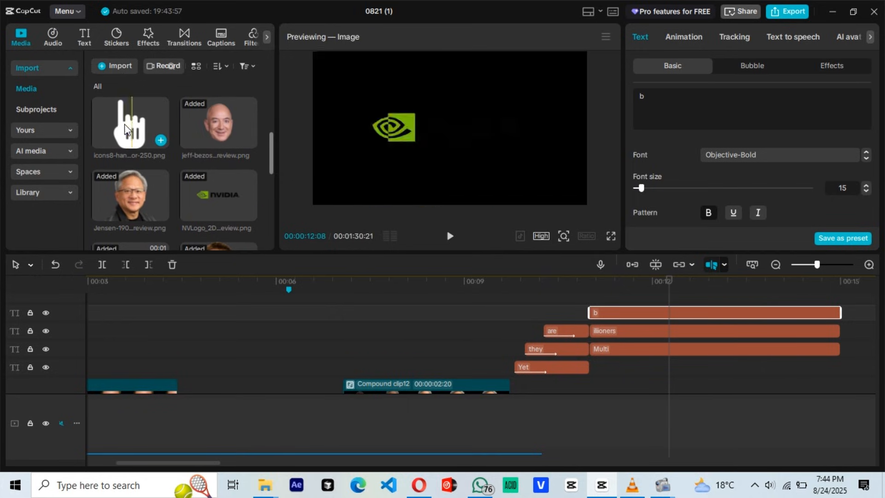
left_click_drag(134, 137, 634, 305)
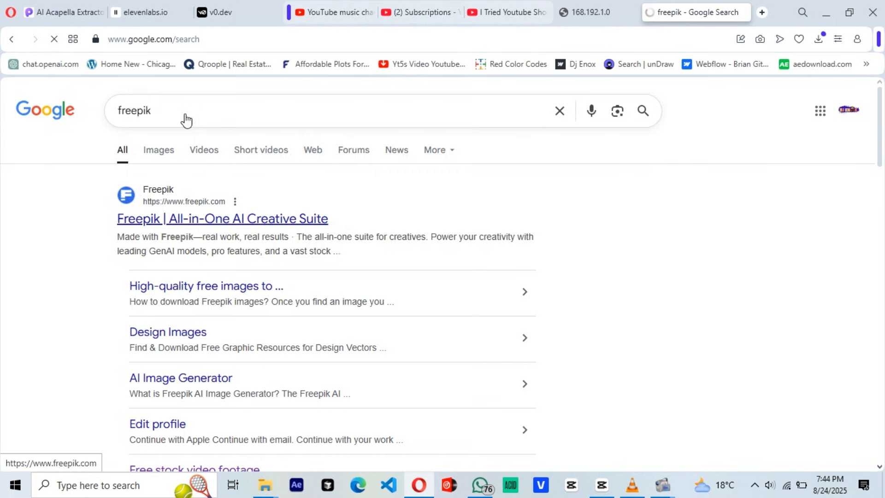
Step: Search Google in the browser for "freepik mouse icon dowdload" and look through Freepik's Cursor images
left_click(221, 109)
type("mouse icon dowdload")
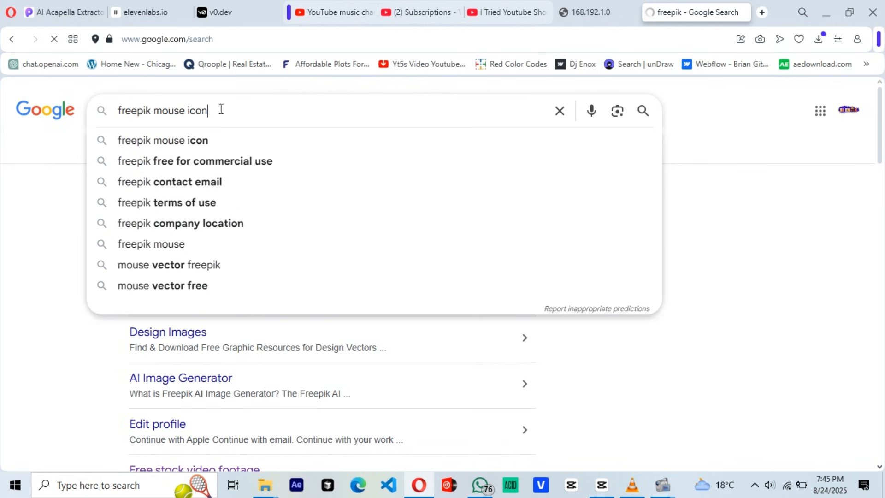
left_click(221, 107)
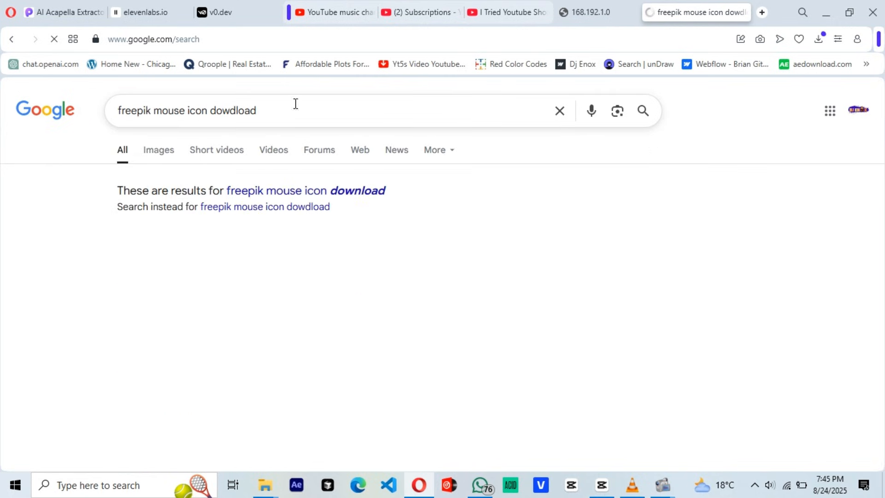
left_click(262, 268)
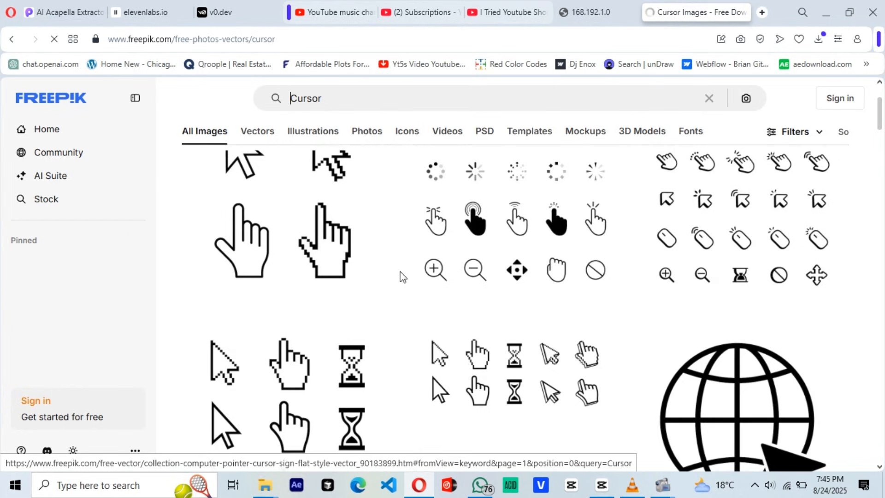
scroll(646, 299, "down", 10)
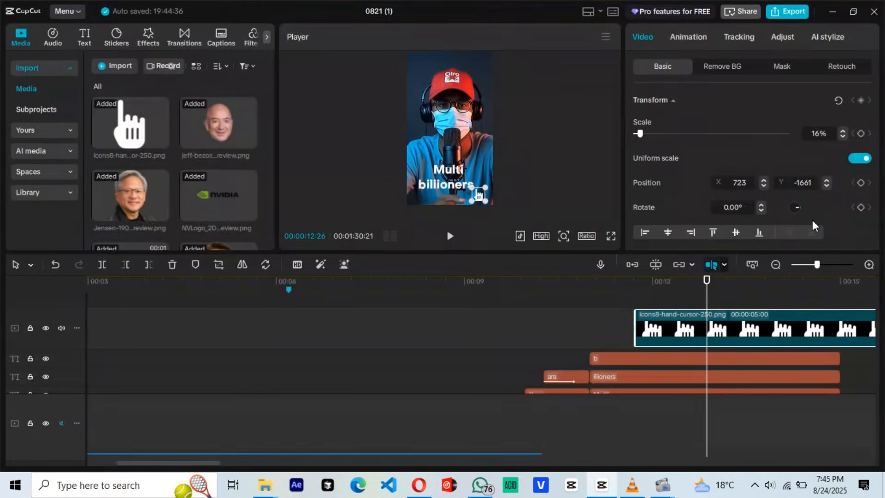
Step: Back in CapCut, keyframe the hand cursor's position from beyond the frame's right edge at 11:23 to the letter "b" at 12:26
left_click(638, 296)
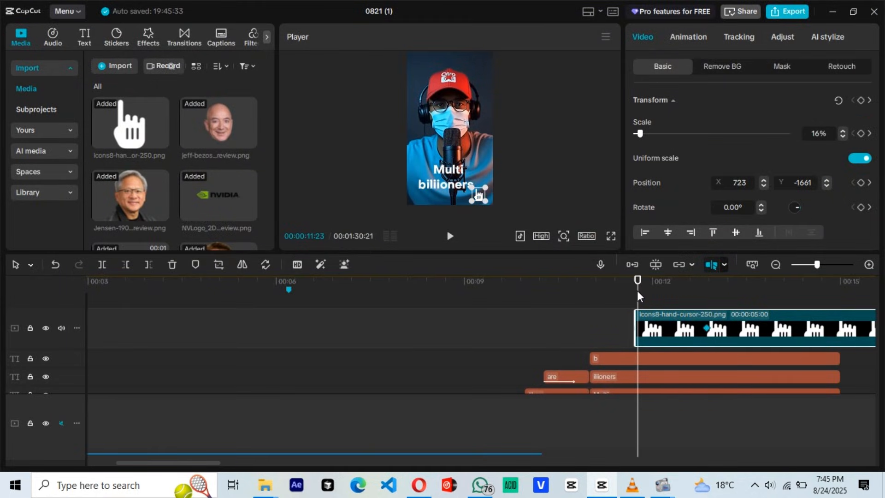
left_click_drag(481, 194, 503, 194)
left_click(707, 296)
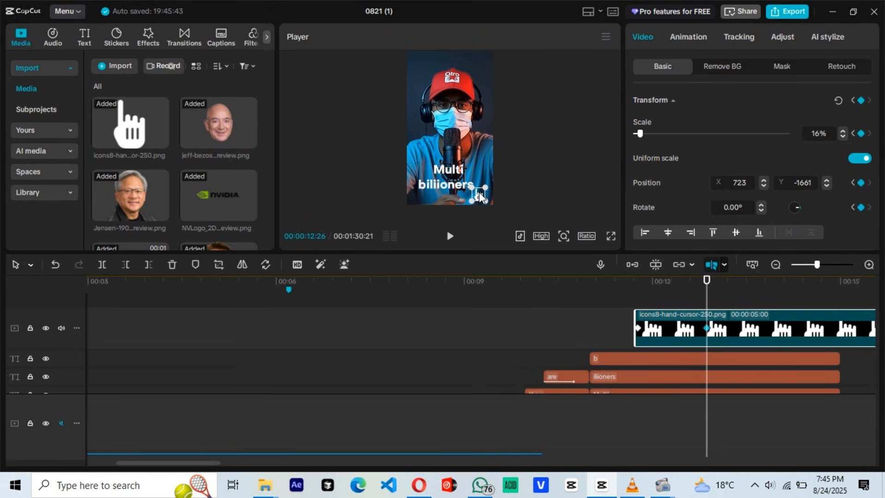
left_click(715, 295)
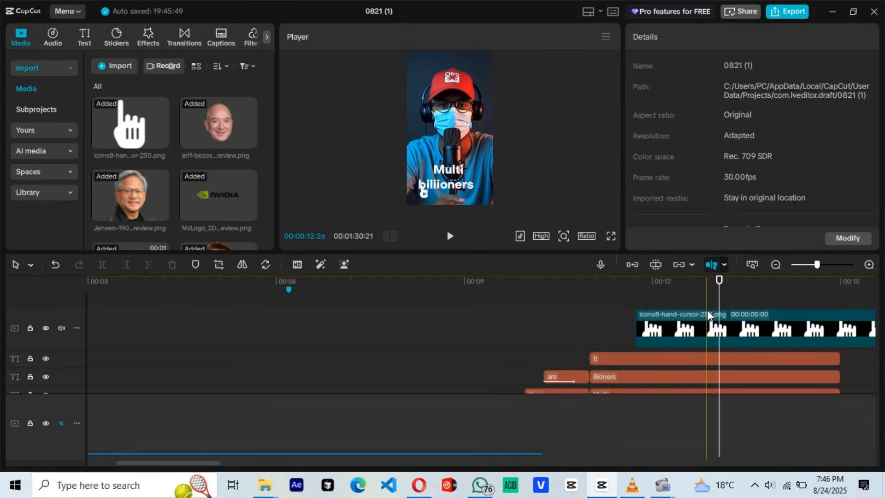
Step: Keyframe the "b" text's scale up to 204% at about 13 seconds and realign the enlarged letter with "iliioners"
left_click(707, 358)
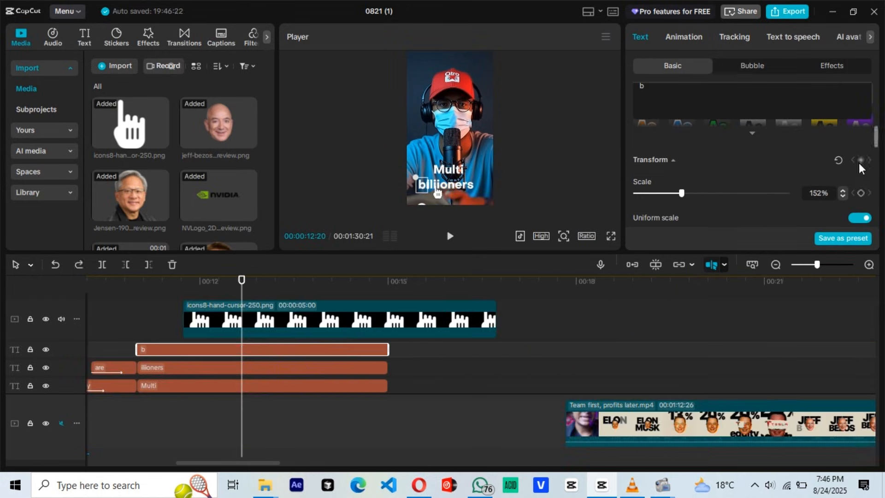
left_click(860, 160)
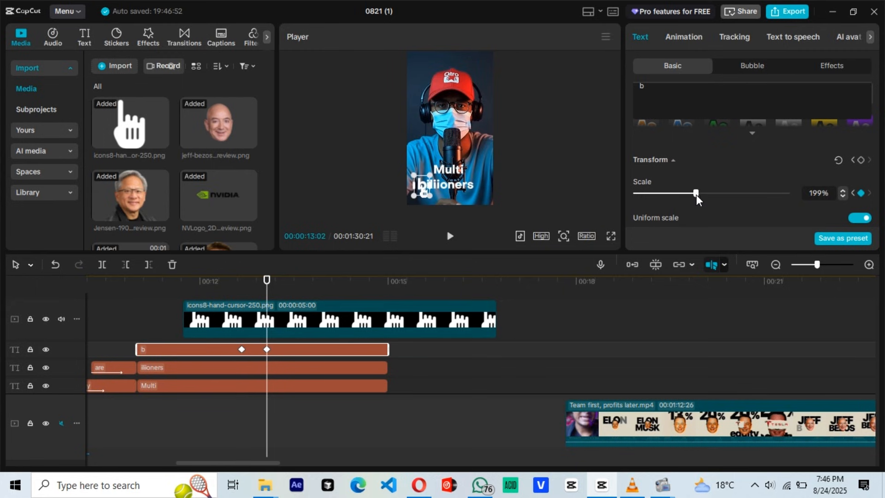
left_click_drag(696, 196, 697, 195)
left_click(564, 235)
left_click_drag(550, 256, 579, 257)
left_click_drag(591, 182, 593, 198)
left_click_drag(370, 145, 366, 143)
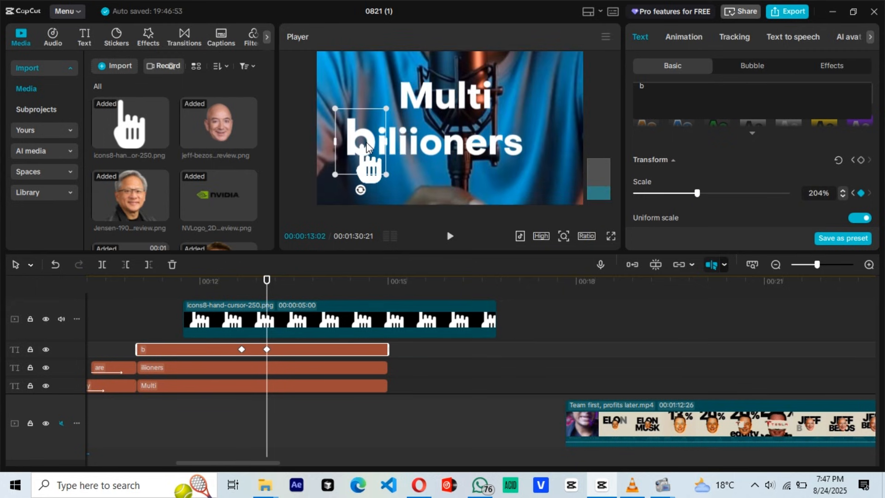
left_click(564, 236)
left_click_drag(579, 257, 538, 259)
Step: Split the "b" text clip at about 13:10, change the second part to "m" and align it in front of "iliioners"
left_click(273, 332)
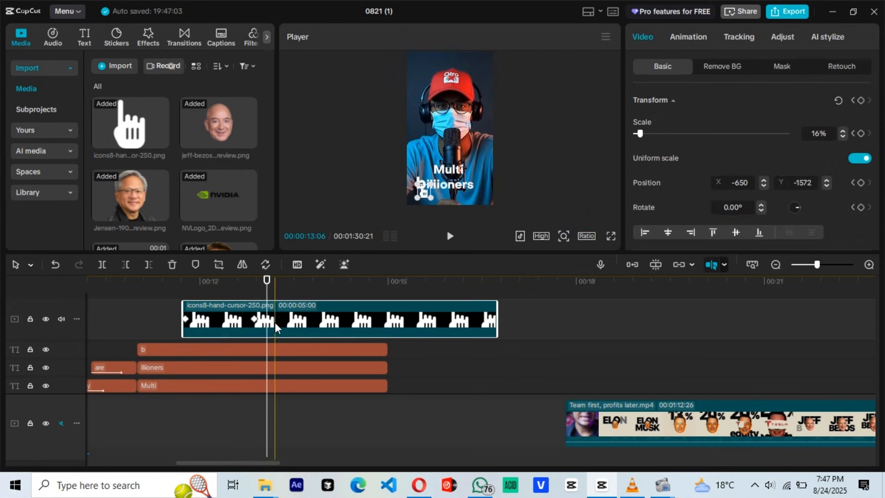
left_click(283, 298)
left_click(285, 350)
key("ctrl+b")
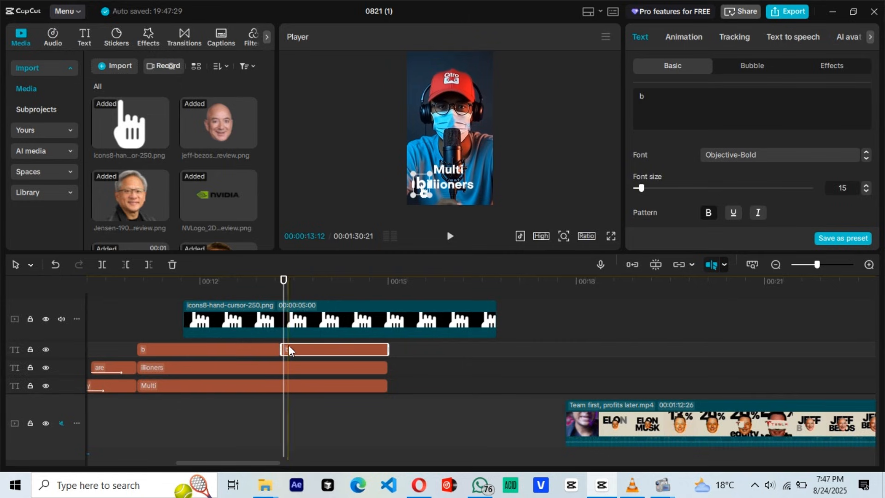
left_click(564, 236)
left_click_drag(550, 257, 579, 257)
left_click_drag(592, 182, 593, 197)
left_click_drag(361, 137, 352, 137)
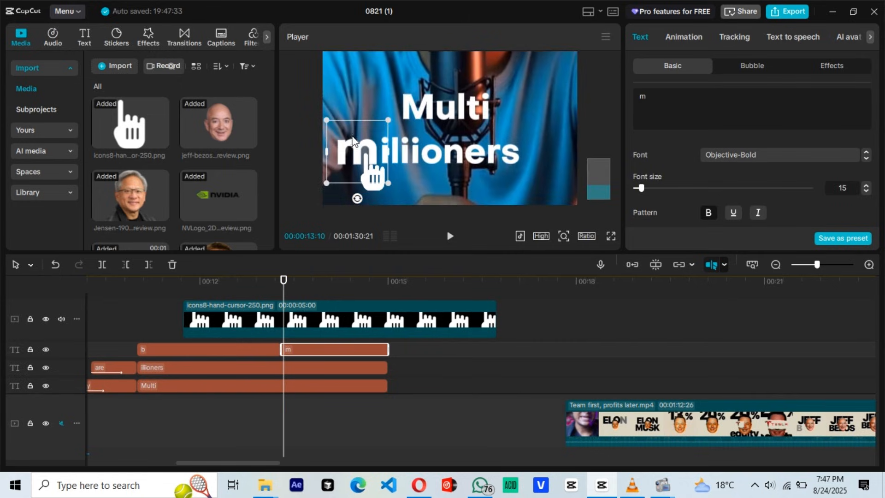
left_click(563, 236)
left_click_drag(579, 257, 538, 258)
Step: Keyframe the hand cursor at 16% scale before and after the letter change and shrink it to 13% between them at 13:09
left_click_drag(284, 300, 275, 301)
left_click(276, 302)
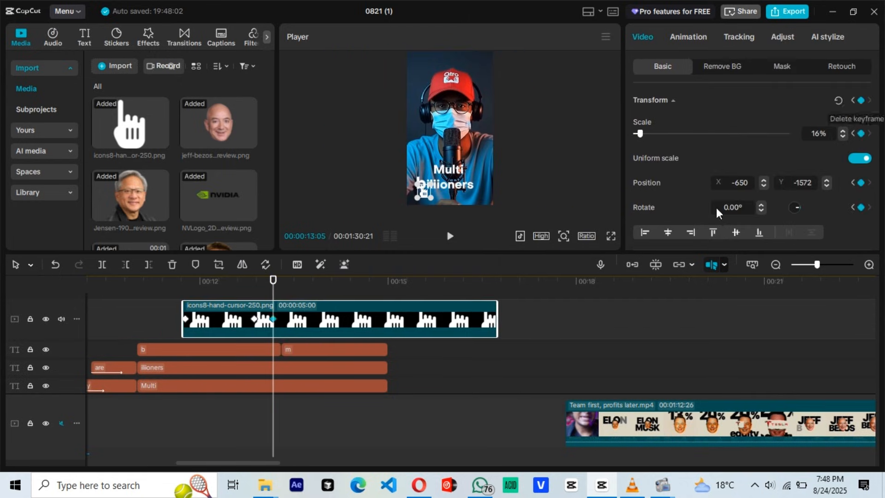
left_click(290, 297)
scroll(290, 297, "up", 2)
left_click(292, 322)
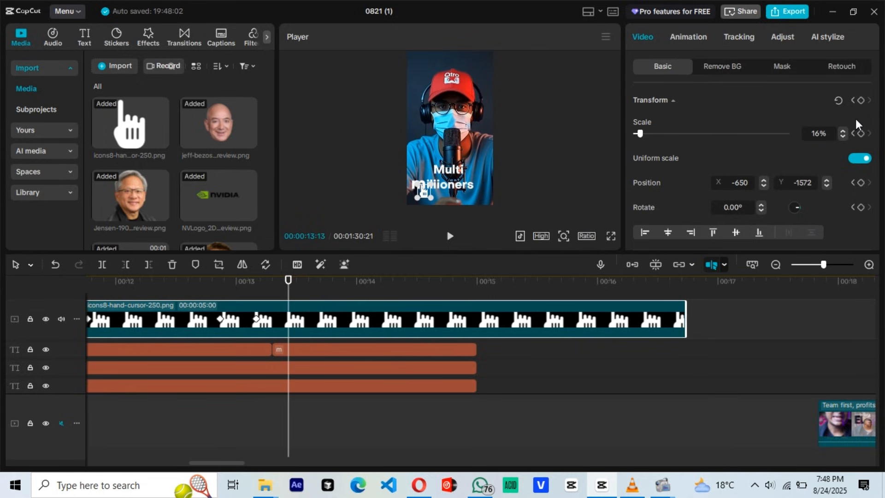
left_click(861, 101)
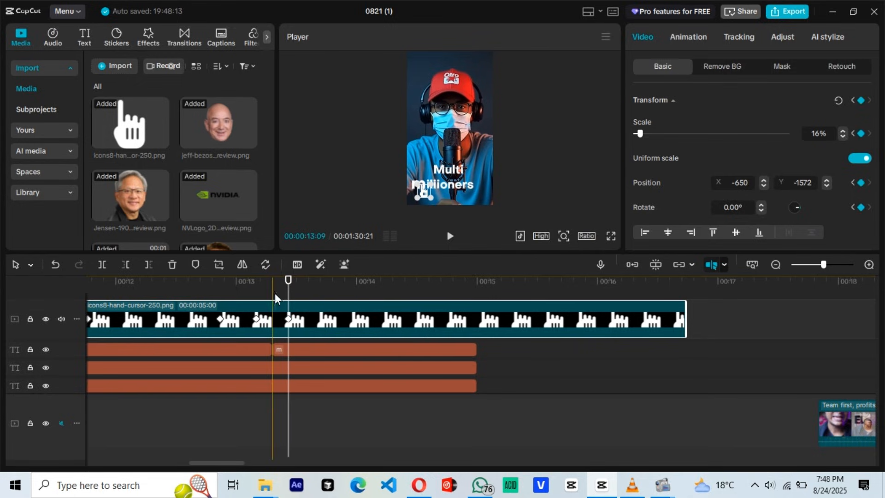
left_click(272, 317)
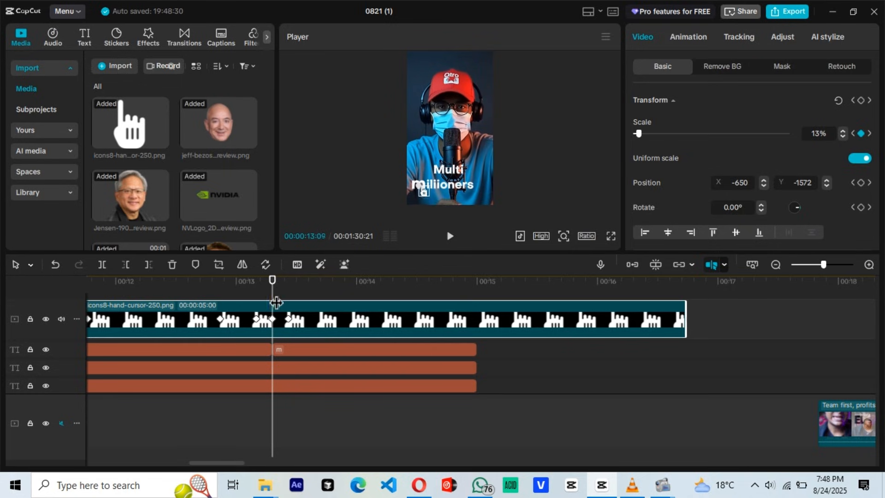
left_click(248, 293)
left_click(248, 298)
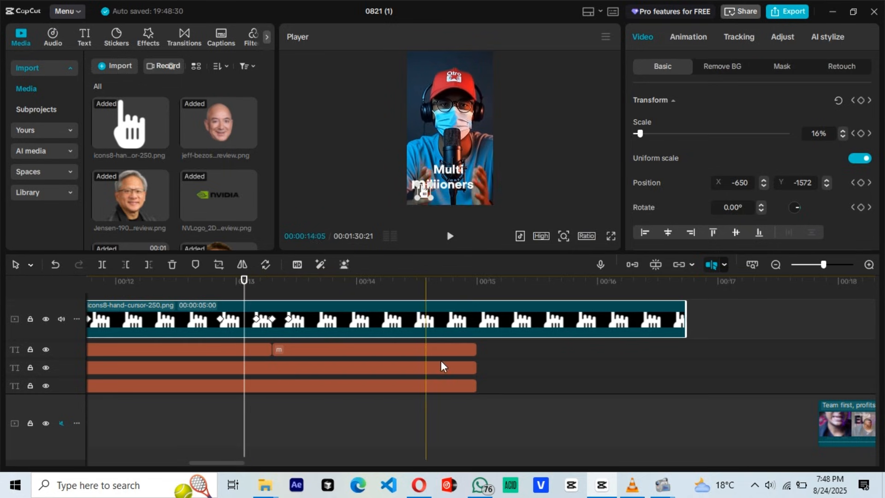
Step: Trim the end of the hand cursor clip to match the text clips at about 15 seconds
left_click(535, 372)
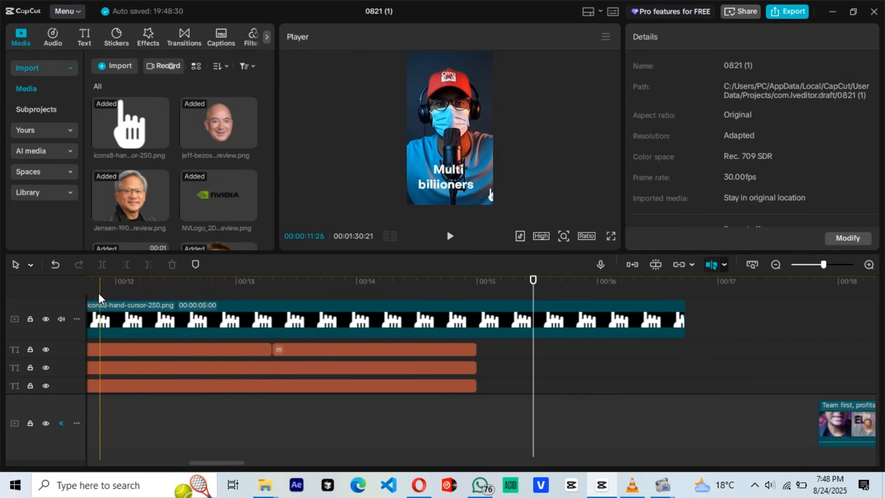
left_click(477, 321)
left_click_drag(684, 321, 494, 324)
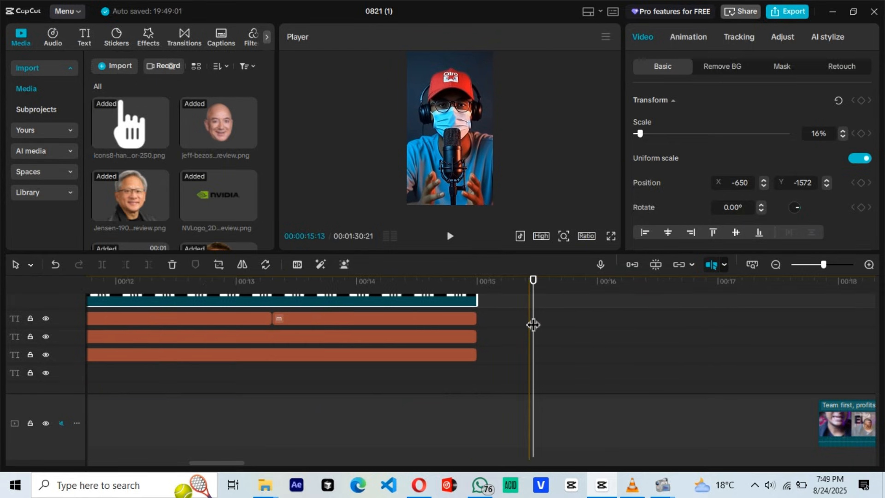
scroll(518, 324, "down", 2, "ctrl")
key("ctrl+a")
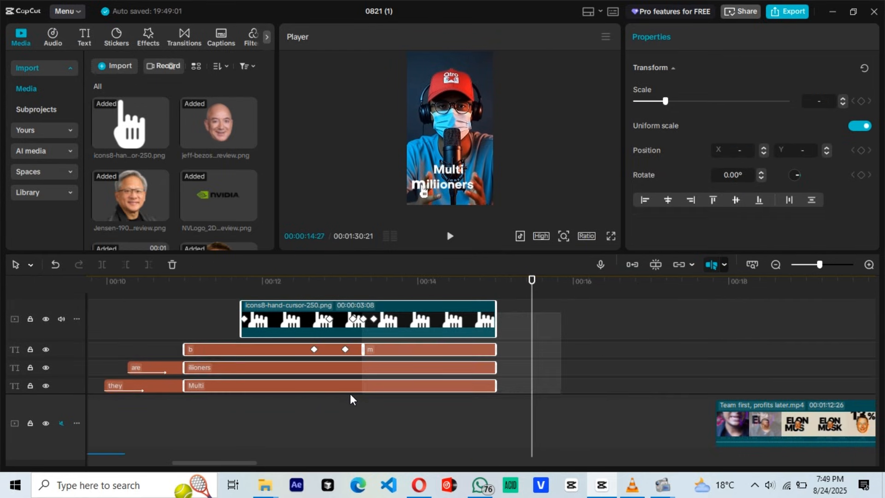
right_click(415, 319)
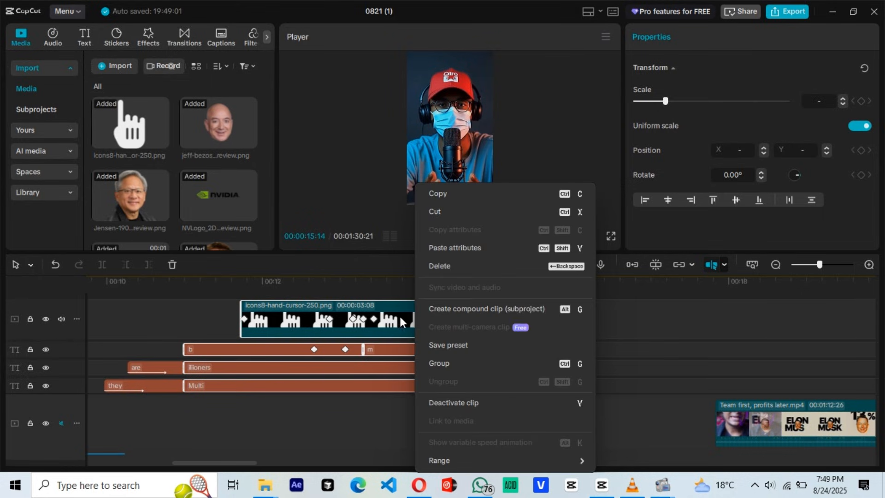
left_click(223, 318)
Step: Select the hand cursor clip and all the caption text clips from "Yet" onward and combine them into a compound clip
scroll(534, 318, "down", 1)
scroll(535, 319, "up", 1)
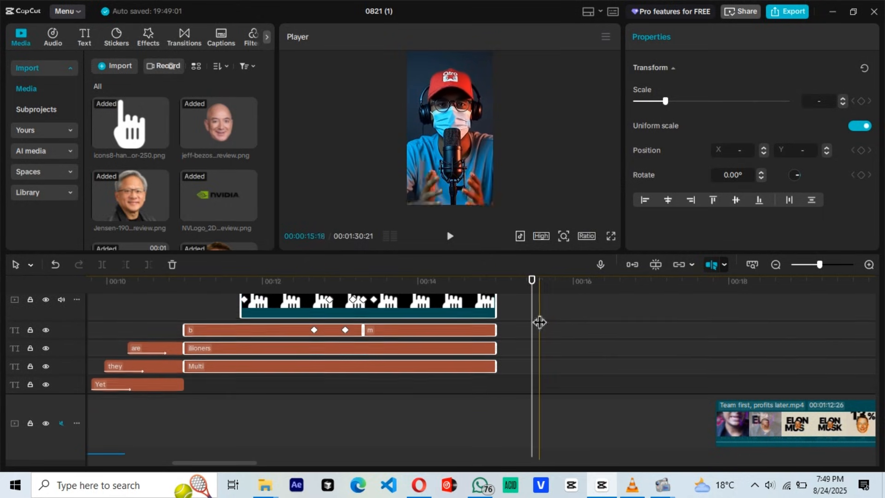
left_click_drag(563, 304, 169, 392)
scroll(210, 348, "down", 1)
scroll(318, 332, "up", 2)
right_click(451, 320)
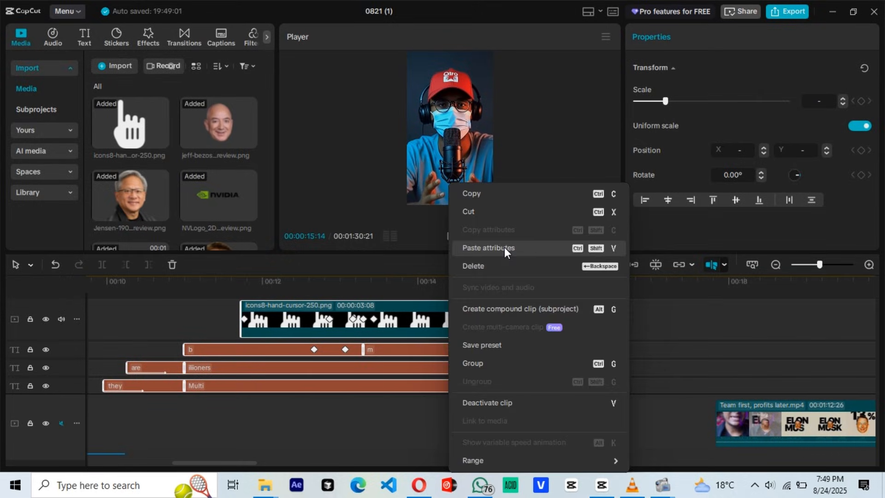
left_click(497, 311)
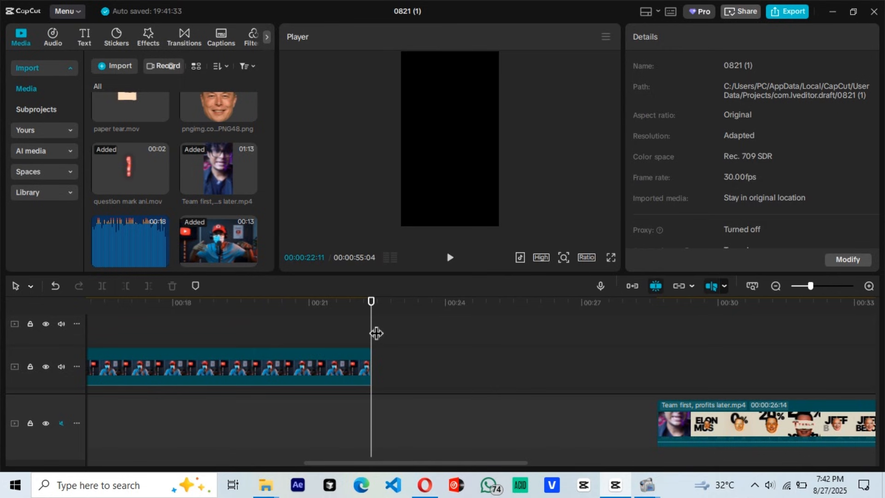
Step: Add the 8244304 panel-talk video right after the avatar clip and cut off everything past 24:12
scroll(217, 152, "down", 5)
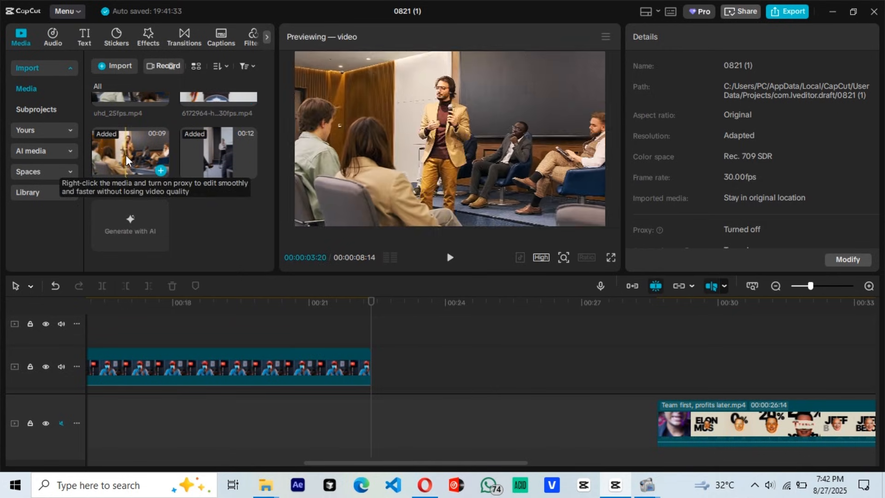
left_click_drag(126, 159, 393, 373)
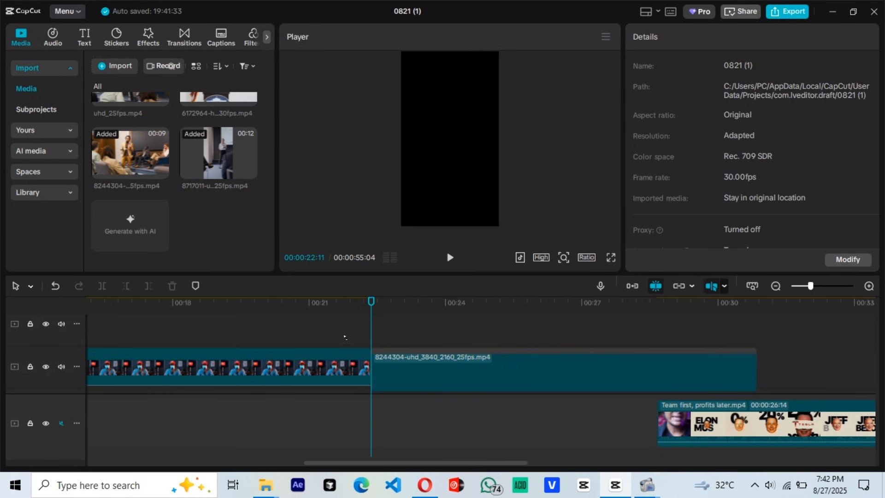
left_click(386, 360)
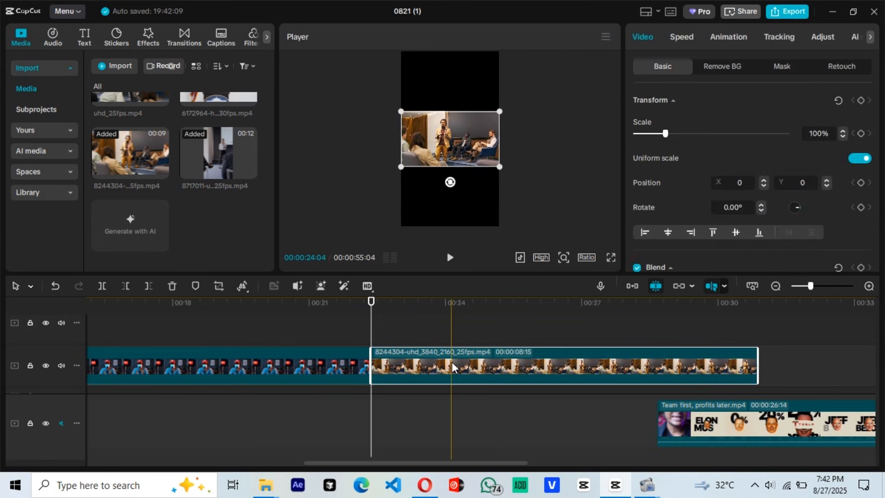
left_click(463, 341)
left_click(465, 364)
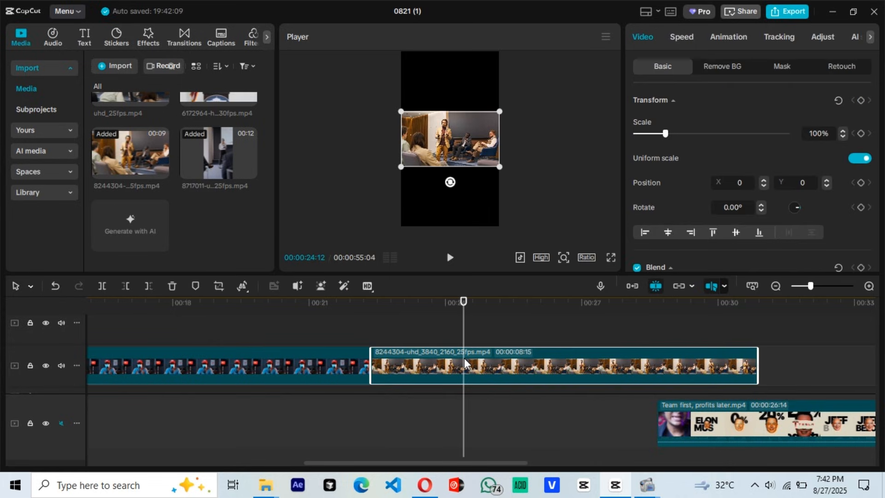
key("ctrl+b")
key("Delete")
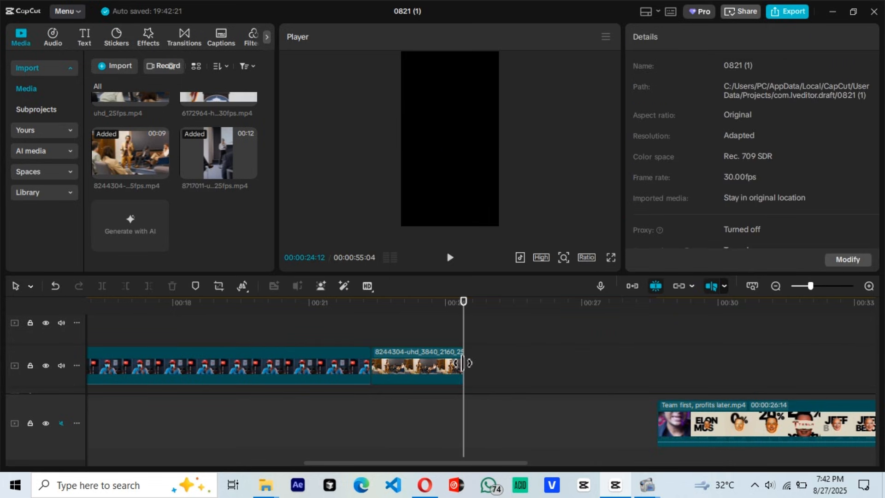
Step: Duplicate the trimmed panel-talk clip directly after itself and replace the copy with the 8717011 video of the standing woman
left_click(429, 367)
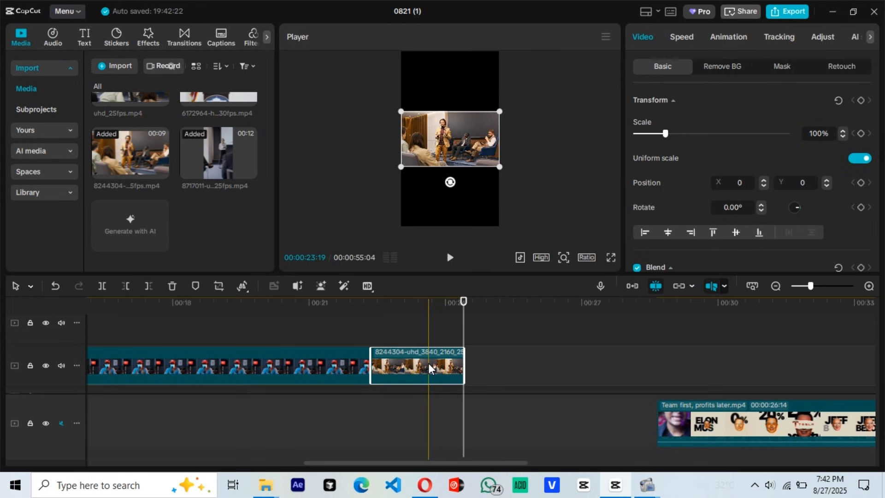
left_click_drag(428, 369, 520, 371, "alt")
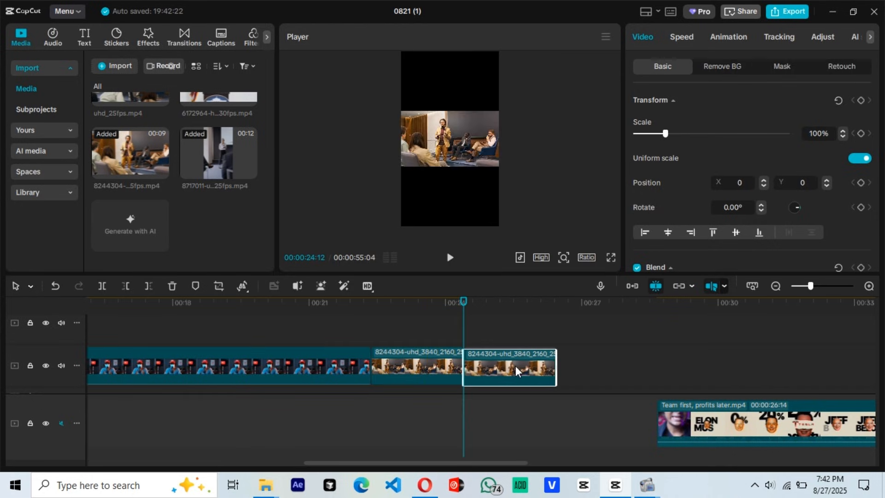
left_click_drag(245, 171, 493, 373)
left_click(479, 372)
Step: Duplicate the 8717011 clip directly after itself and replace the copy with the 6172964 podium speech video
left_click_drag(570, 369, 585, 370)
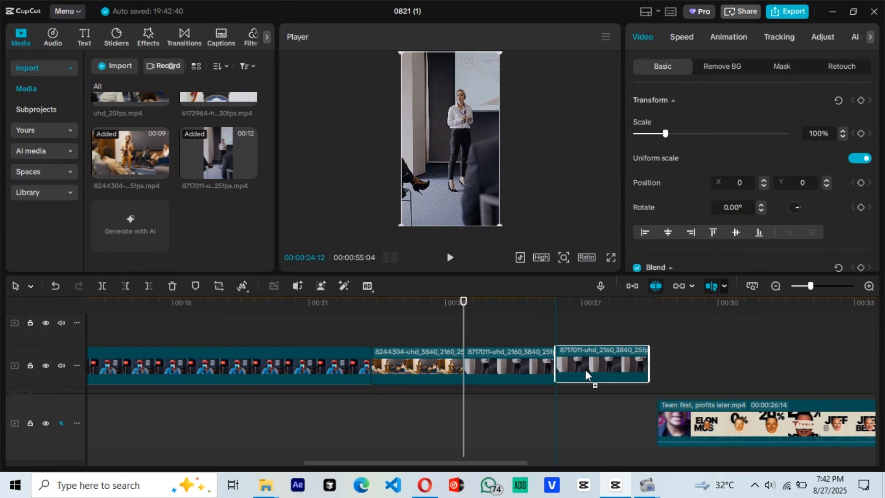
scroll(217, 203, "up", 2)
left_click_drag(200, 138, 572, 325)
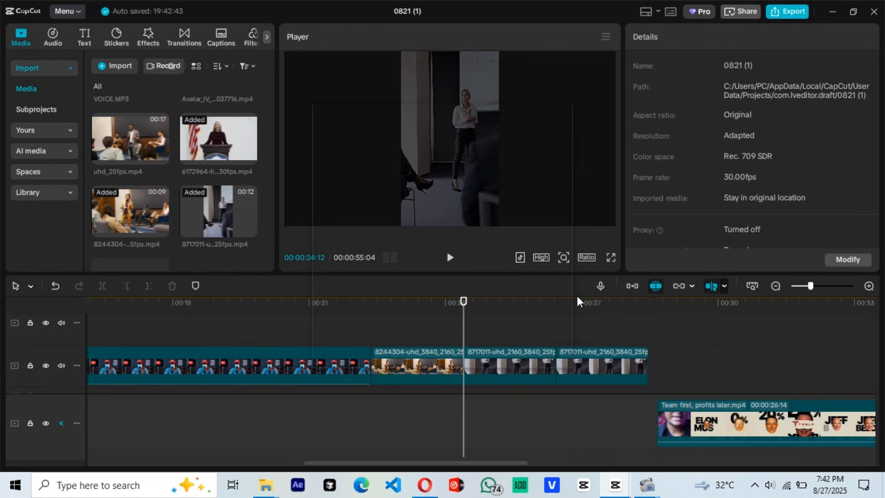
left_click(495, 349)
Step: Duplicate the 6172964 podium clip directly after itself to make a fourth clip of equal length
left_click(583, 317)
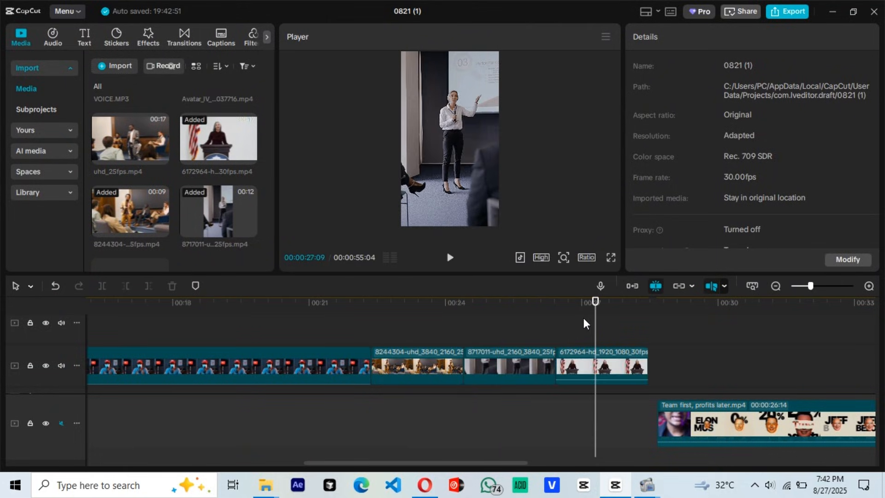
scroll(582, 317, "right", 3)
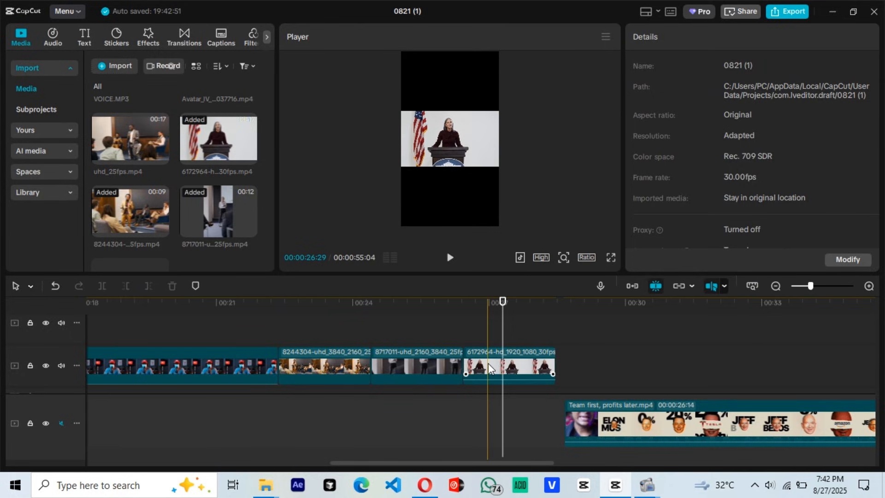
left_click(488, 362)
left_click_drag(488, 362, 579, 360)
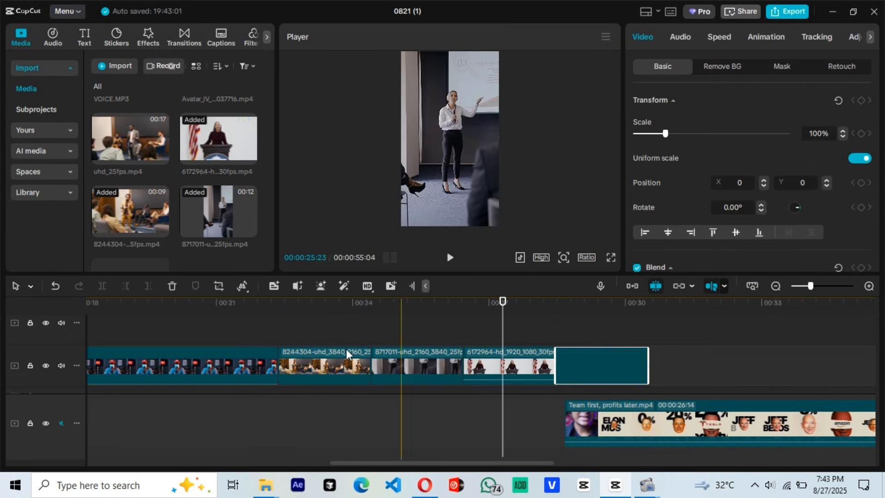
Step: Enlarge the 8244304 clip to 317% scale and scale up the first 6172964 podium clip to fill the vertical frame
left_click(332, 364)
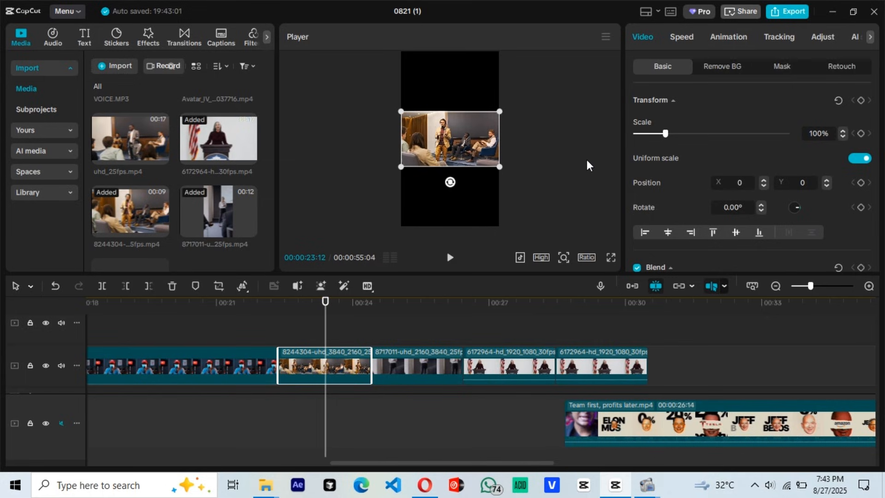
left_click_drag(501, 168, 638, 297)
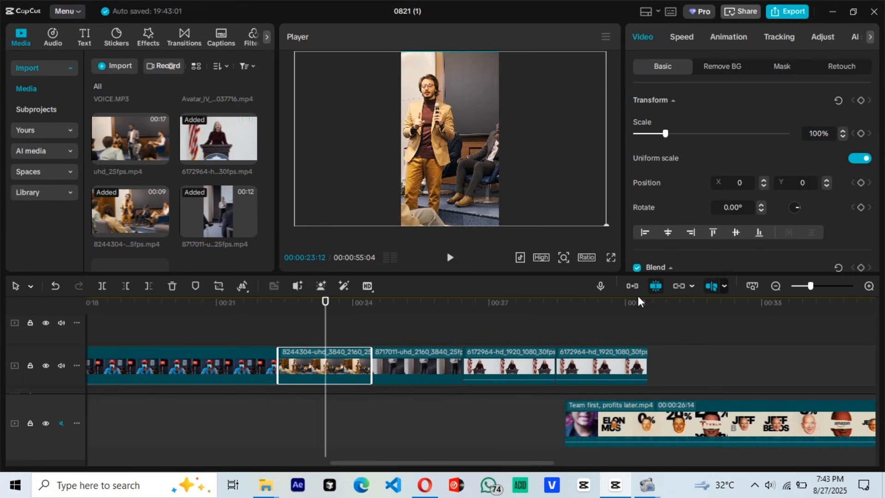
left_click(424, 334)
left_click(478, 341)
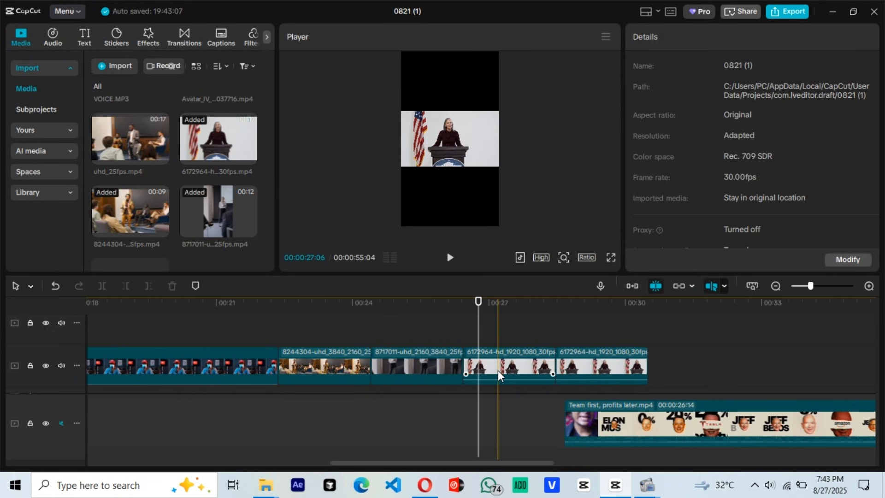
left_click(497, 369)
left_click_drag(502, 169, 631, 308)
Step: Move the "Team first, profits later" reference clip to start at about 32.5 seconds, clear of the fourth speaker clip
left_click(596, 339)
left_click(598, 365)
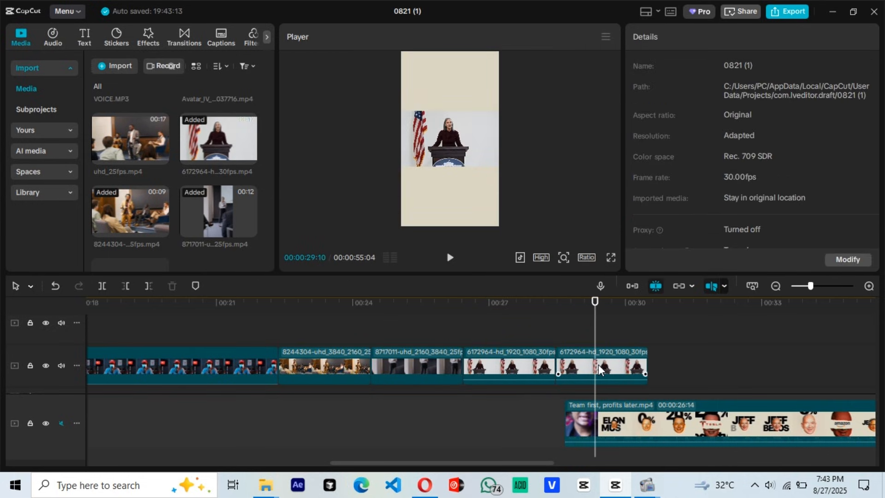
left_click(597, 336)
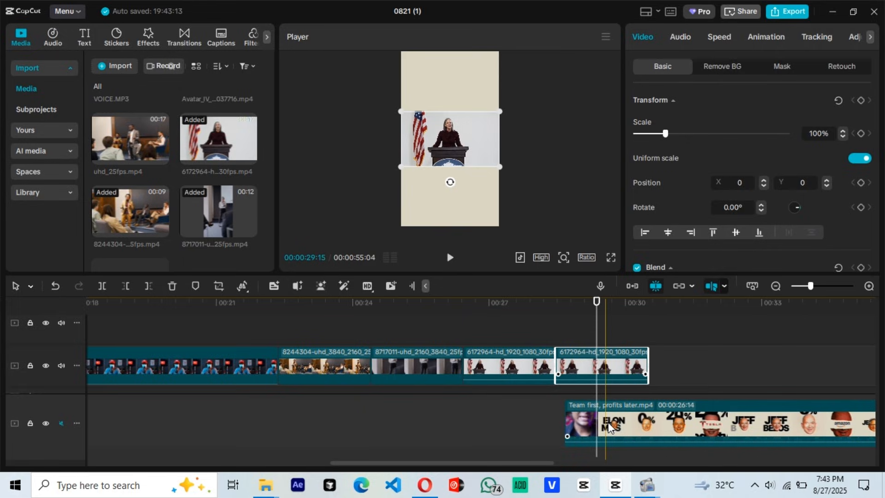
left_click_drag(738, 432, 882, 437)
Step: Replace the fourth speaker clip with uhd_25fps.mp4 and scale it to 317%
left_click(593, 335)
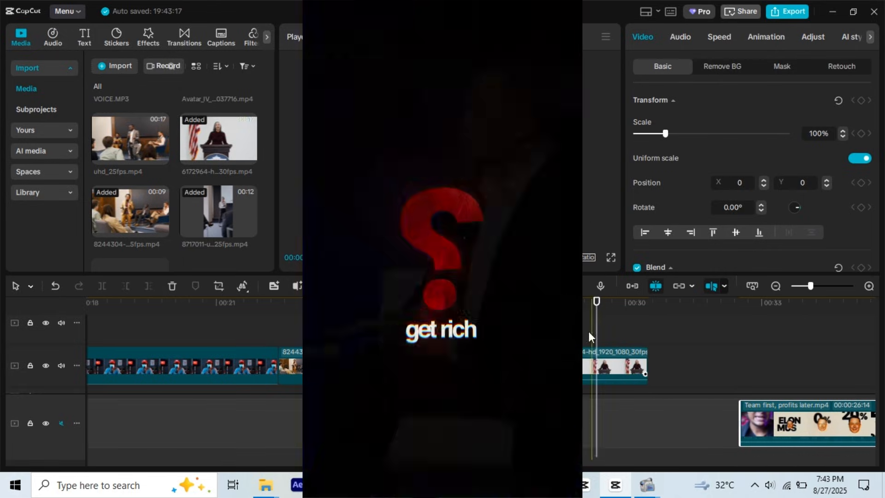
left_click(588, 341)
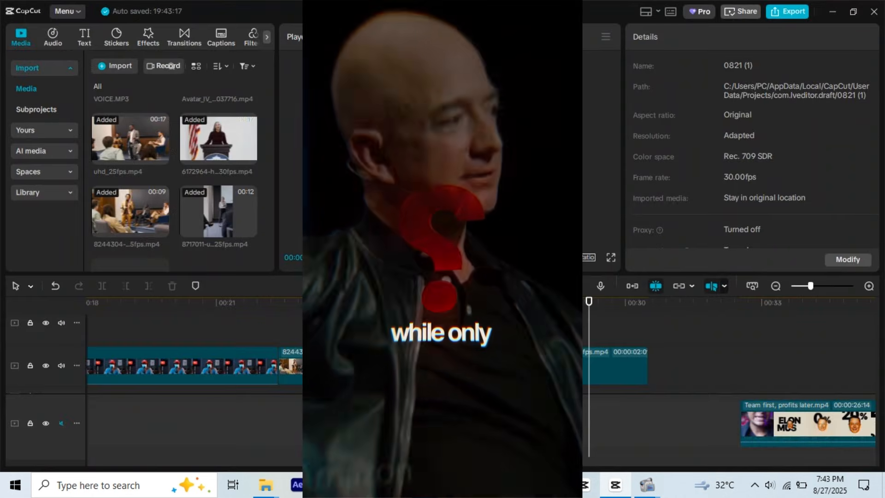
left_click(588, 231)
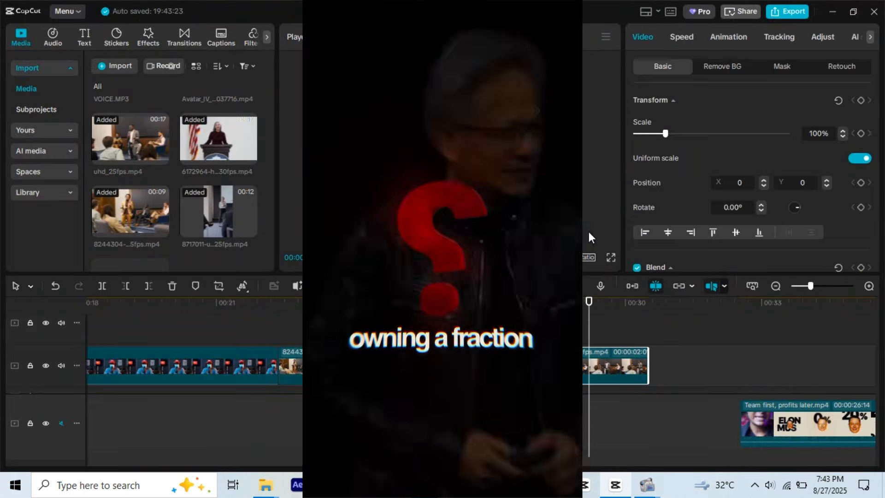
Step: Apply the Fade Out animation to the end of the 8244304 clip
left_click(317, 362)
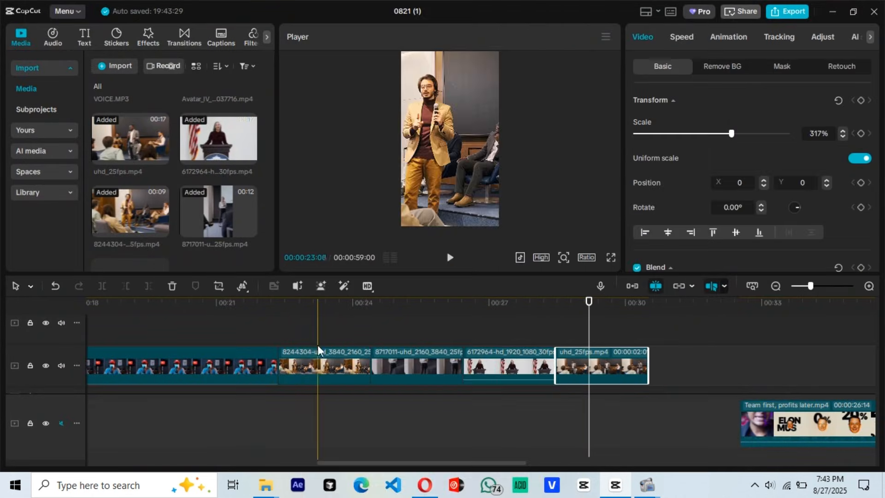
left_click(728, 36)
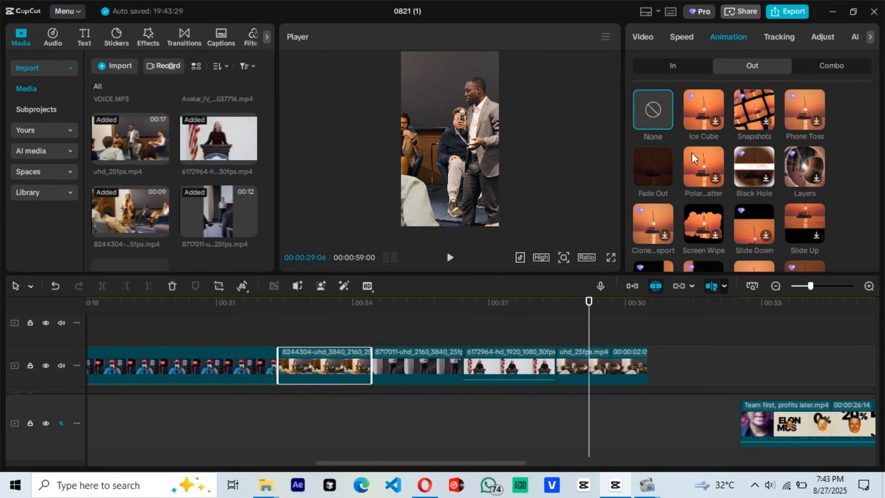
left_click(660, 168)
Step: Apply the Fade In and Fade Out animations to the 8717011 clip
left_click(394, 368)
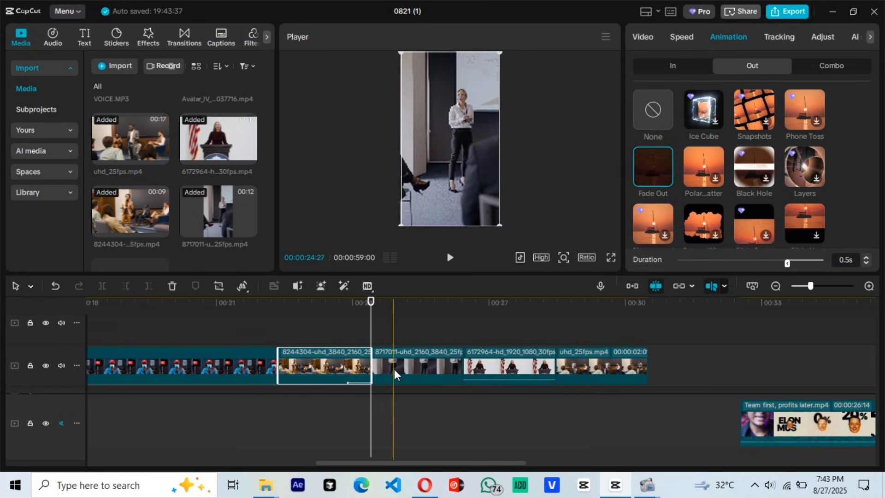
left_click(681, 69)
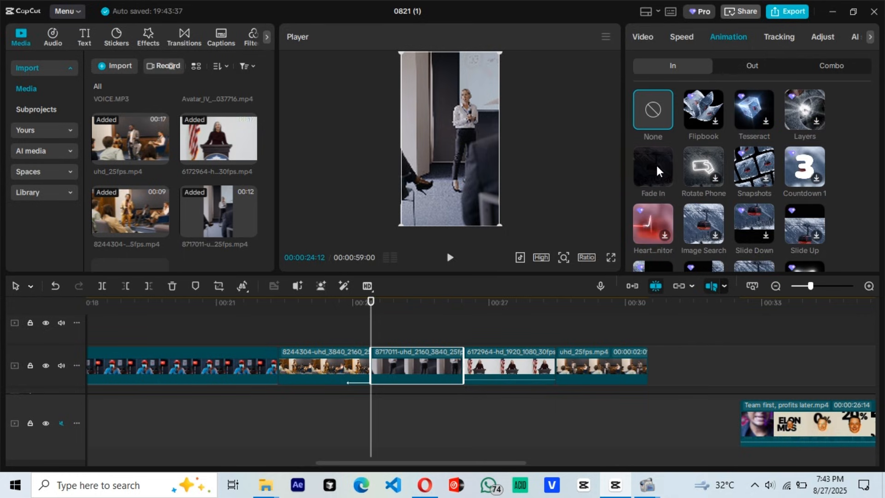
left_click(656, 165)
left_click(746, 69)
left_click(659, 164)
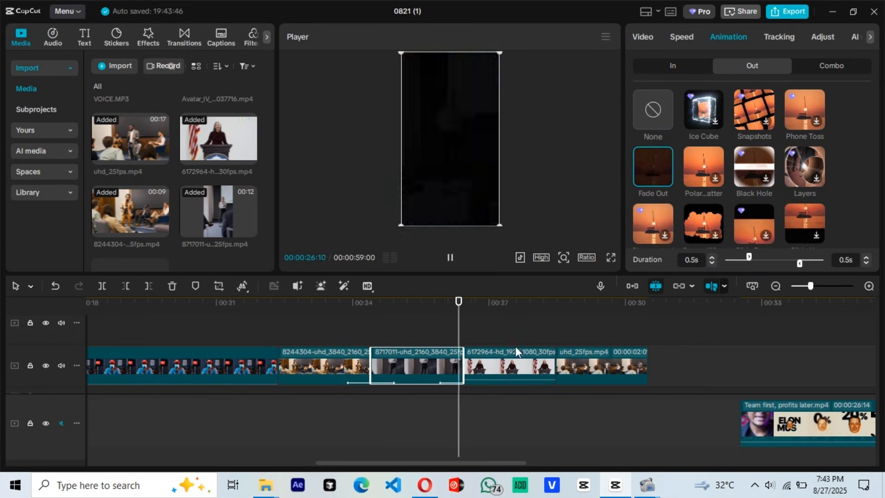
Step: Apply the Fade In and Fade Out animations to the 6172964 podium clip
left_click(509, 358)
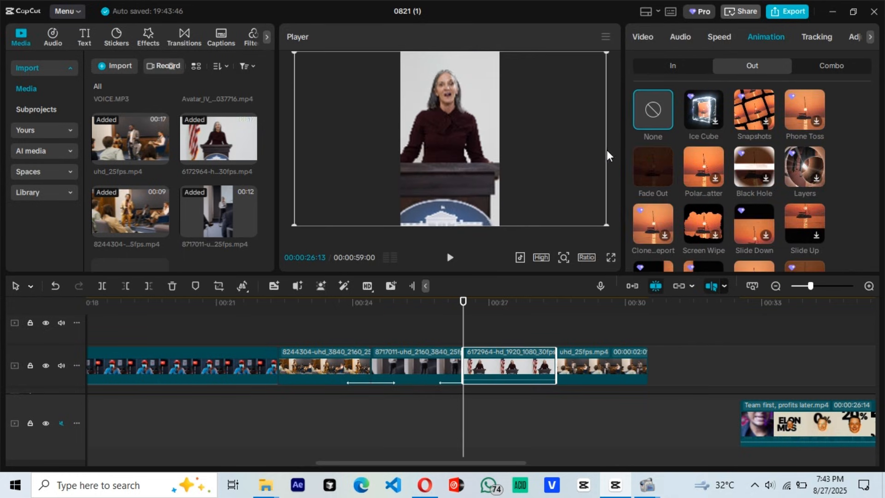
left_click(687, 69)
left_click(665, 168)
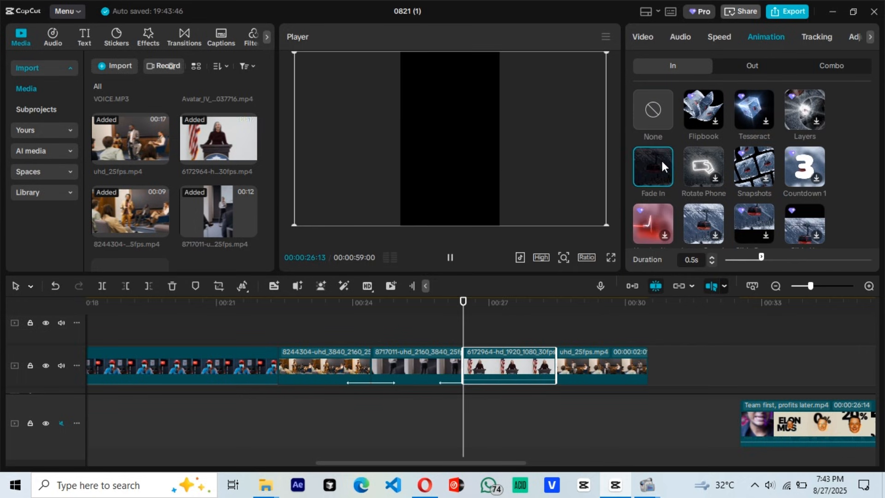
left_click(743, 69)
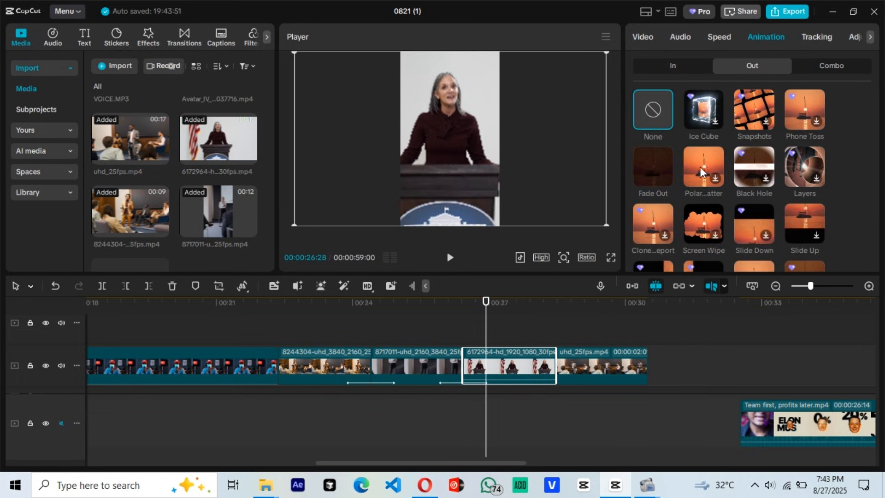
left_click(663, 168)
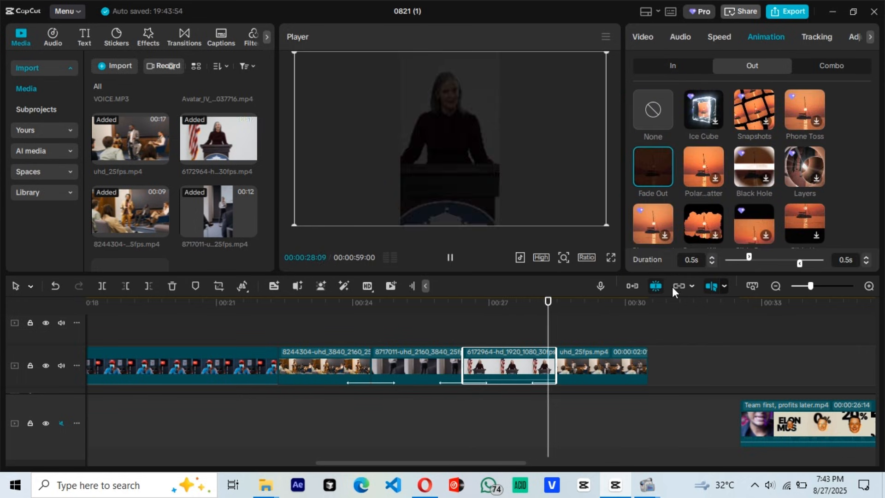
Step: Apply the Fade In animation to the uhd_25fps clip
left_click(578, 367)
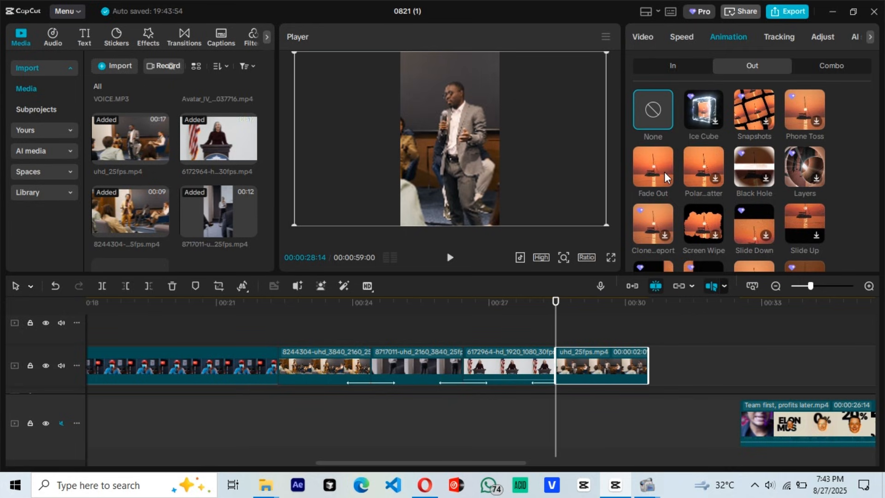
left_click(673, 69)
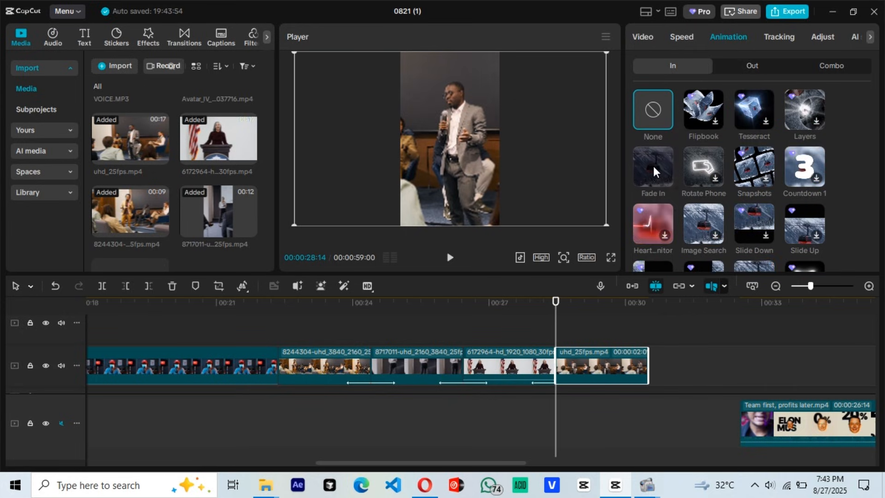
left_click(654, 170)
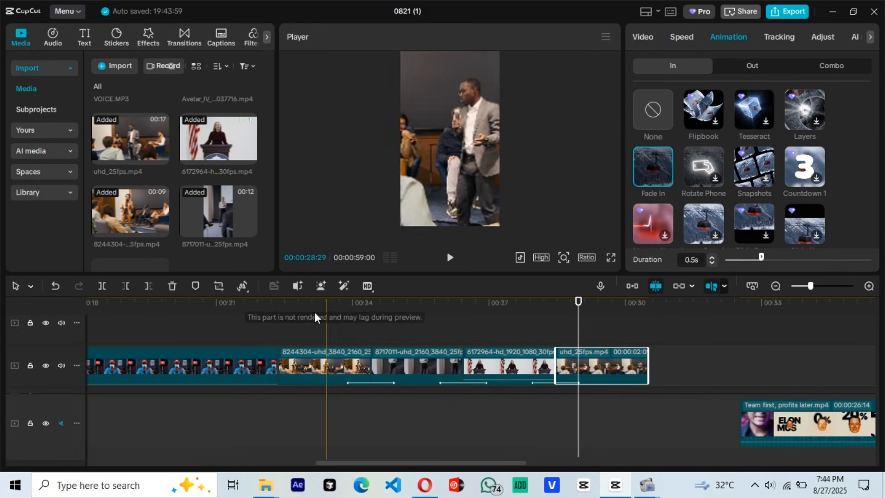
Step: Place the "question mark ani.mov" overlay on the track above the first speaker clip, starting at 22:21
left_click(284, 325)
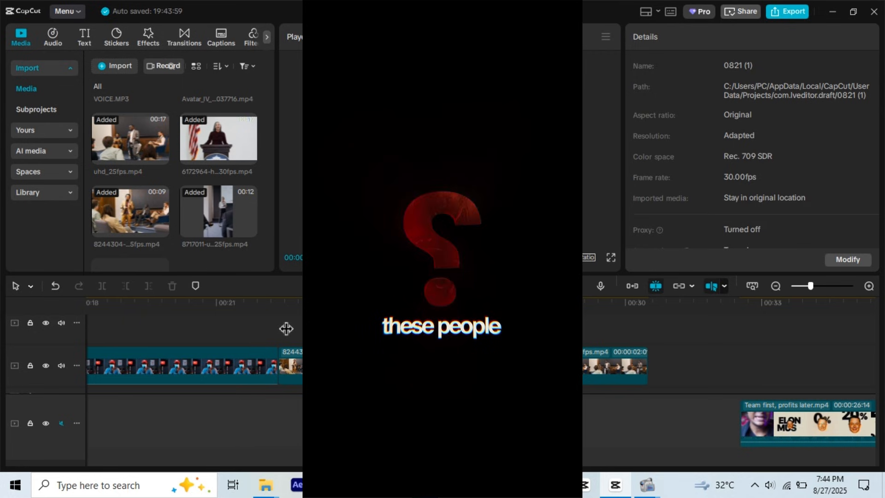
left_click(287, 330)
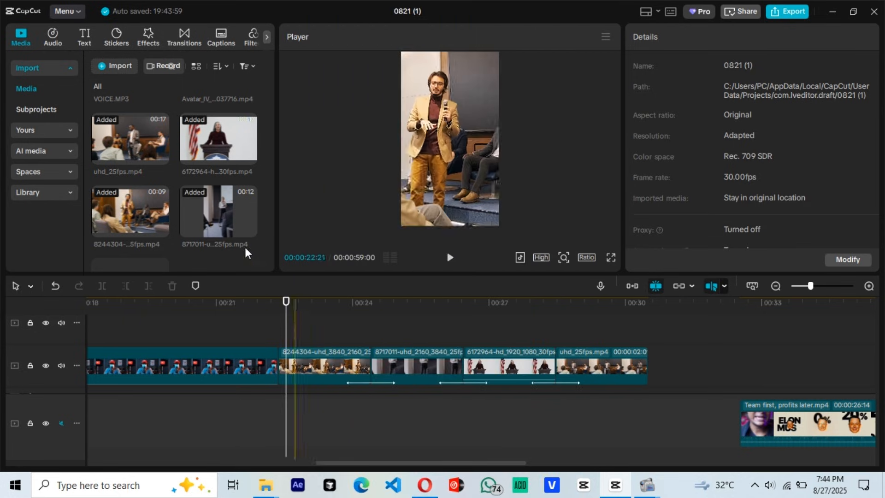
scroll(194, 177, "down", 5)
scroll(193, 177, "up", 1)
left_click_drag(126, 179, 342, 341)
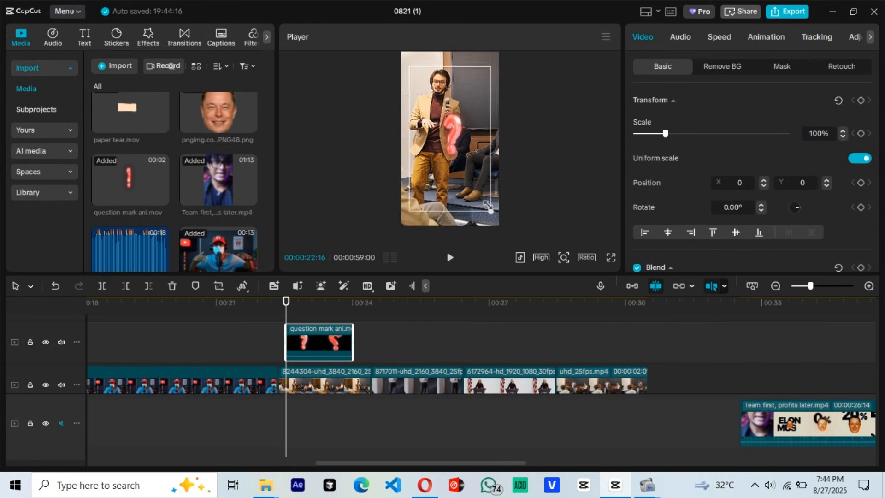
Step: Slow the question mark overlay to 0.33x speed and align its start with the beginning of the first speaker clip
left_click(715, 37)
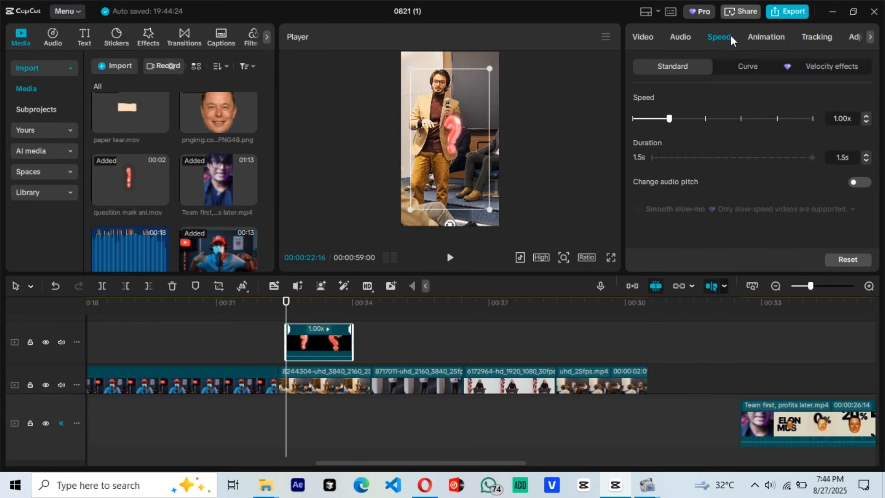
left_click_drag(645, 118, 645, 120)
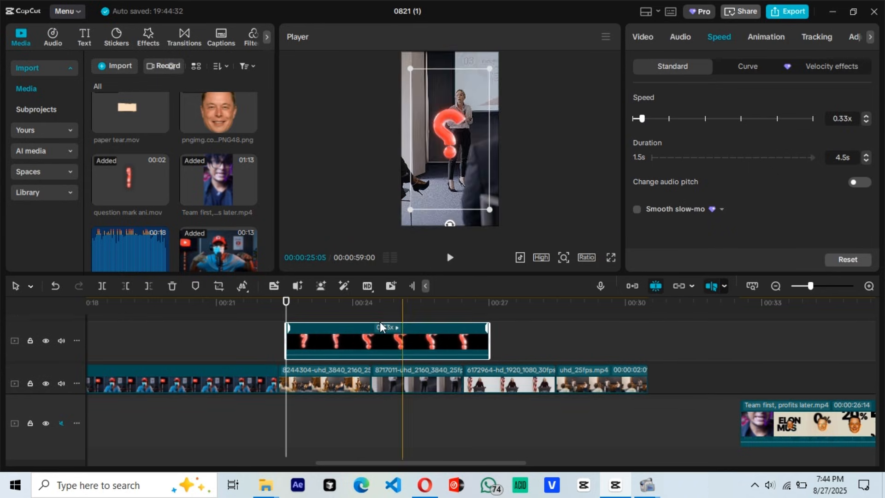
left_click(328, 369)
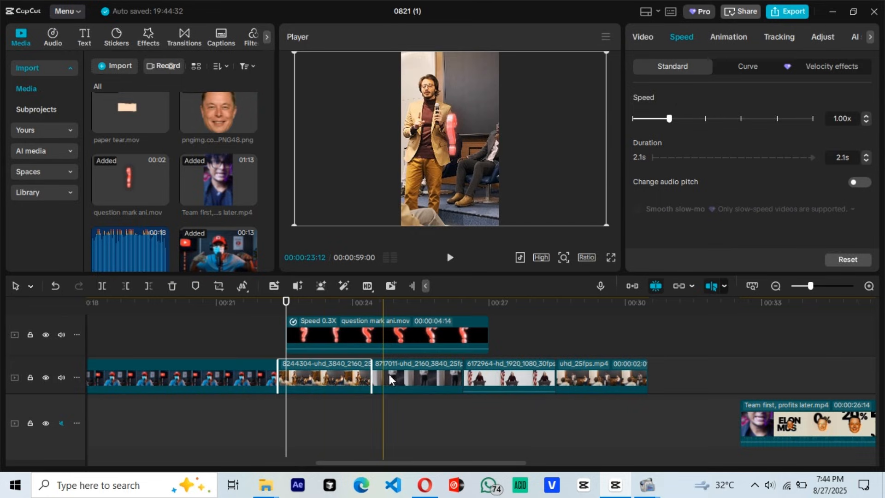
left_click(277, 302)
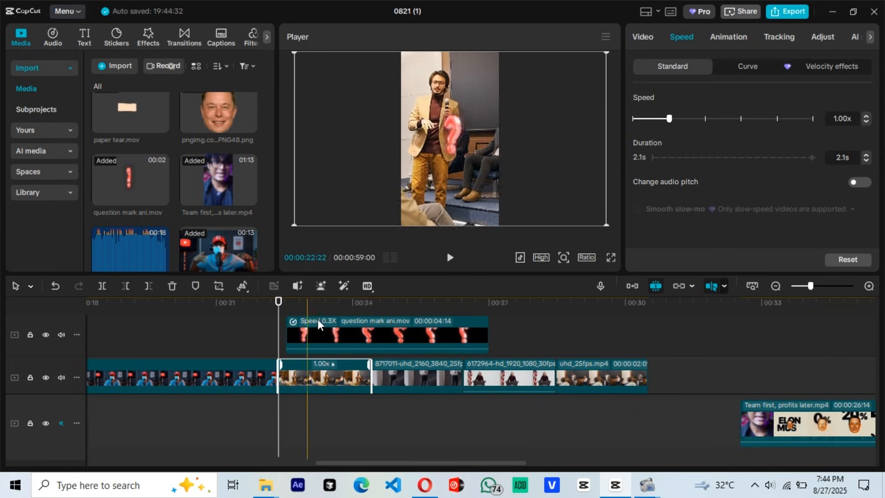
left_click(309, 336)
Step: Delete the uhd_25fps clip from the end of the speaker sequence
left_click(311, 376)
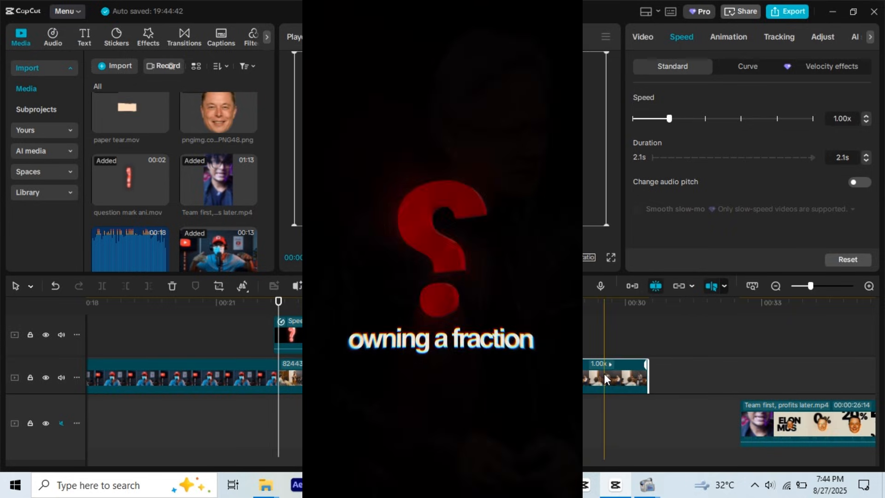
left_click(599, 350)
Step: Add the Vignette video effect above the question mark overlay, spanning the speaker clips up to the end of the 6172964 clip
scroll(572, 354, "down", 1)
scroll(572, 354, "up", 3)
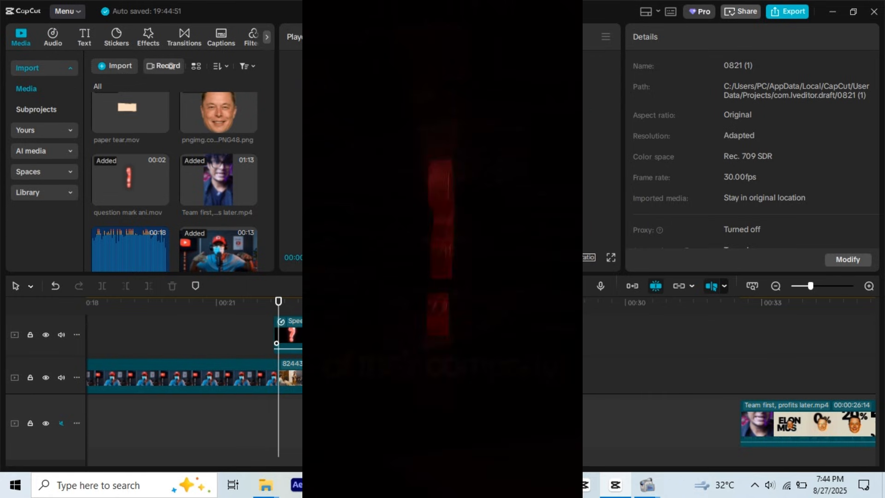
scroll(348, 339, "up", 1)
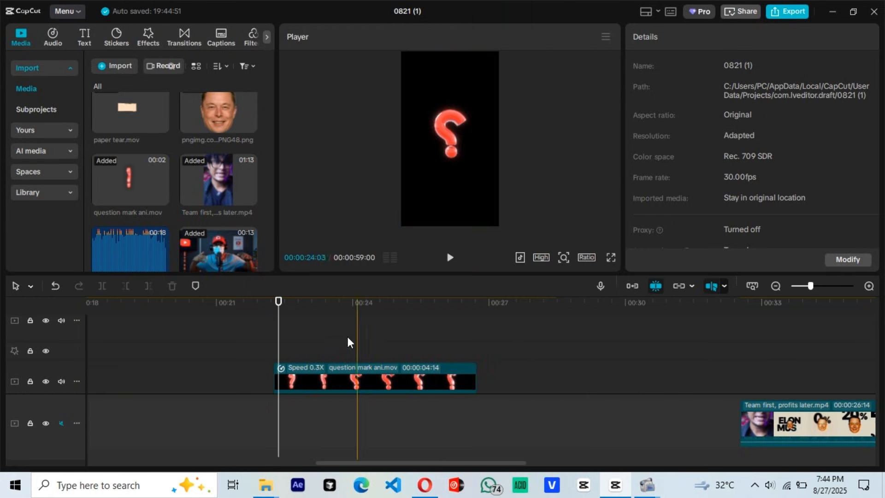
left_click(148, 37)
left_click(145, 66)
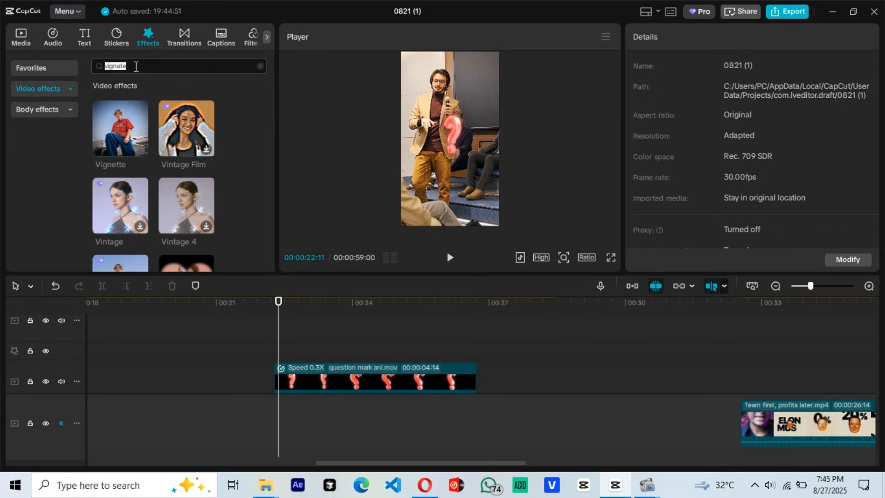
left_click_drag(118, 133, 257, 312)
Step: Set the Vignette effect's texture to 86 and play the speaker sequence from the start of the effect
left_click(329, 325)
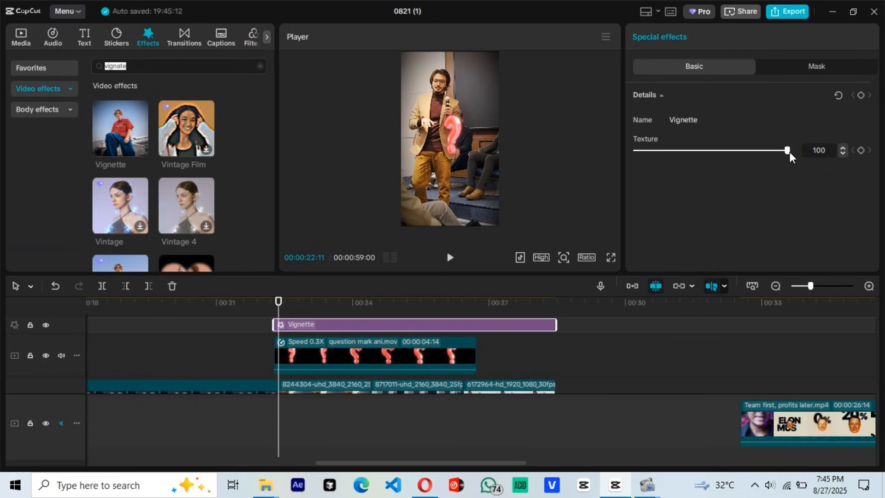
left_click_drag(788, 150, 766, 150)
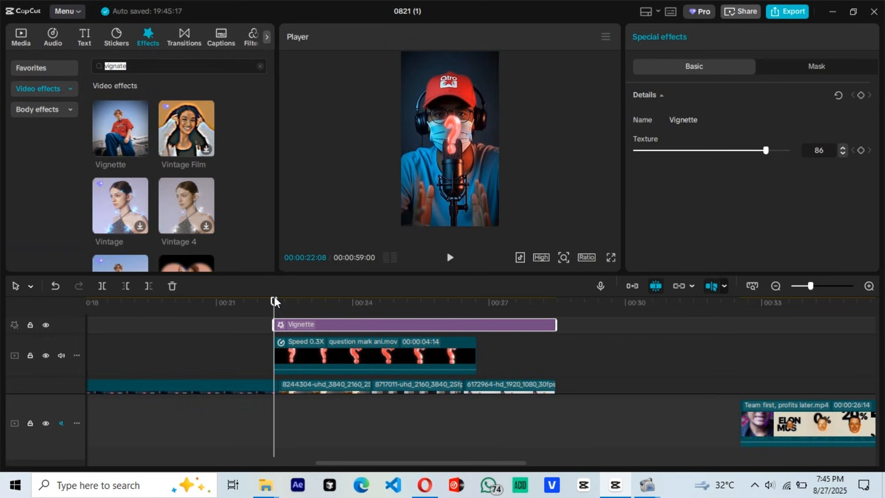
key("space")
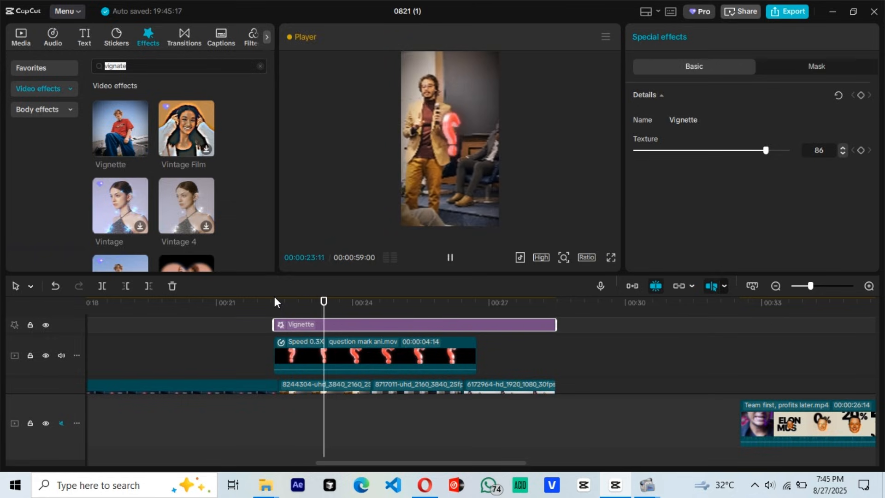